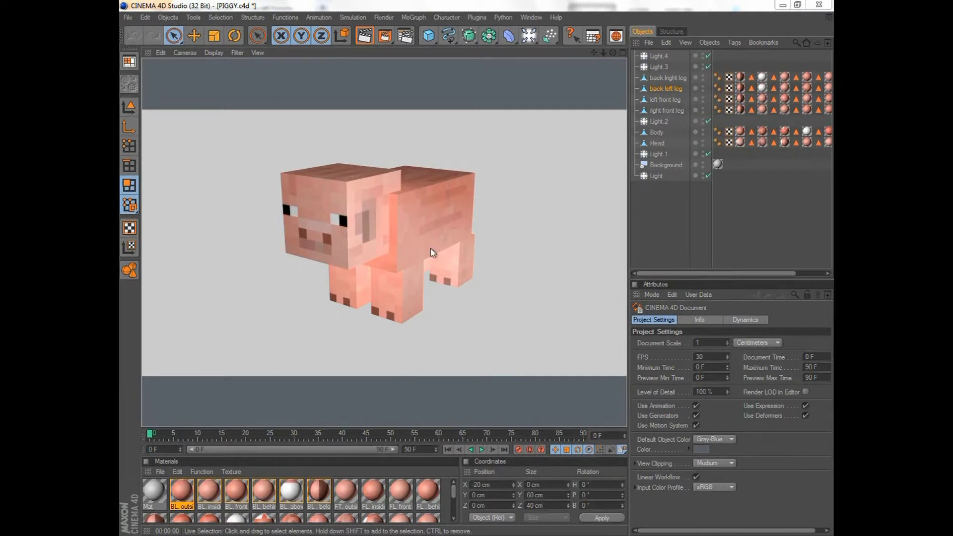
Render the textured pig model in the perspective view and examine it from several angles
{"action": "left_click_drag", "start_coordinate": [613, 53], "coordinate": [466, 269]}
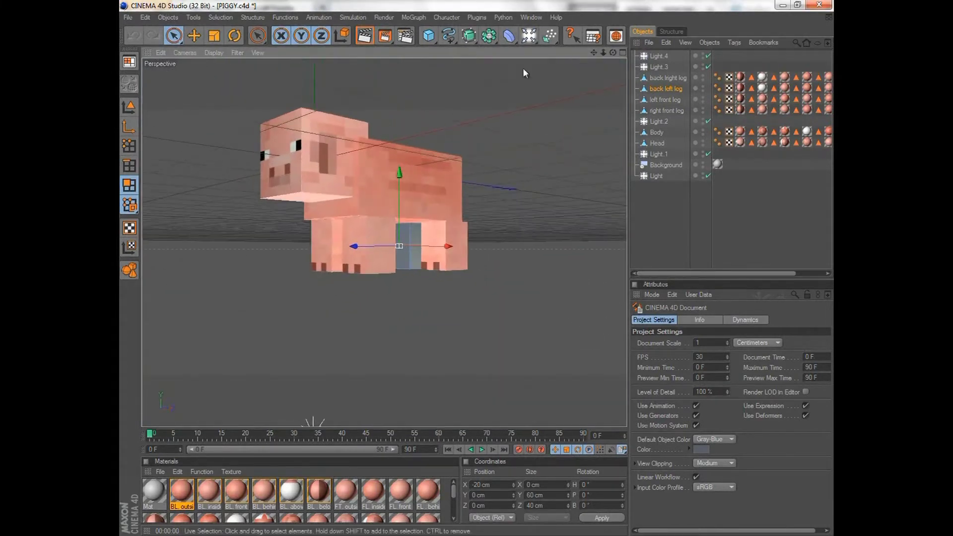
{"action": "left_click", "coordinate": [368, 33]}
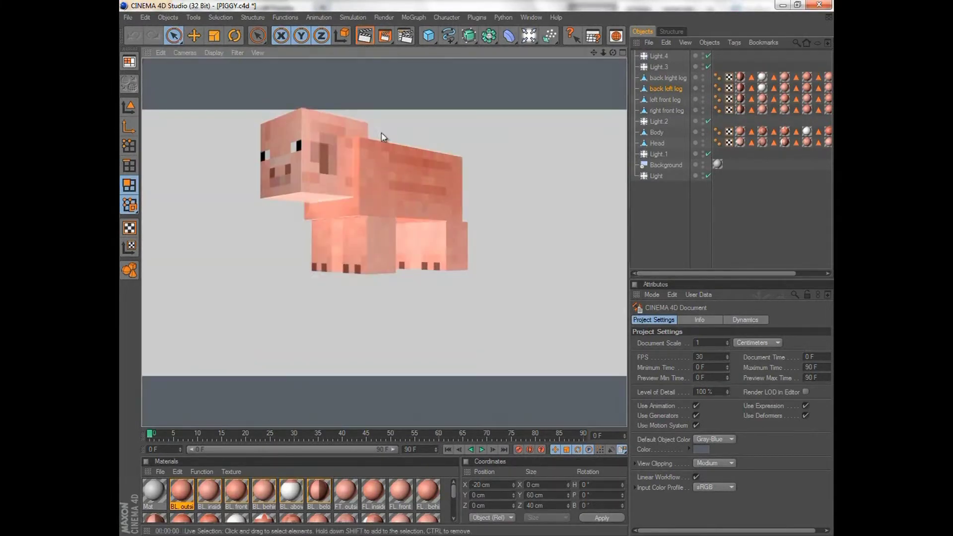
{"action": "left_click_drag", "start_coordinate": [611, 53], "coordinate": [483, 273]}
{"action": "left_click_drag", "start_coordinate": [613, 52], "coordinate": [477, 266]}
{"action": "left_click_drag", "start_coordinate": [613, 52], "coordinate": [477, 268]}
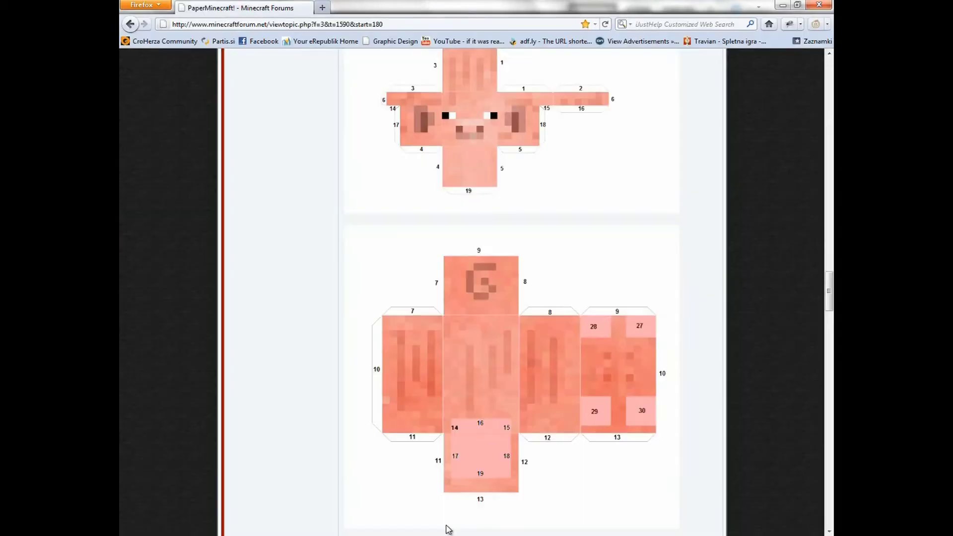
Examine the unfolded leg, head and body templates of the paper pig in the Minecraft Forums post in Firefox
{"action": "scroll", "coordinate": [567, 400], "scroll_direction": "up", "scroll_amount": 5}
{"action": "scroll", "coordinate": [258, 201], "scroll_direction": "up", "scroll_amount": 2}
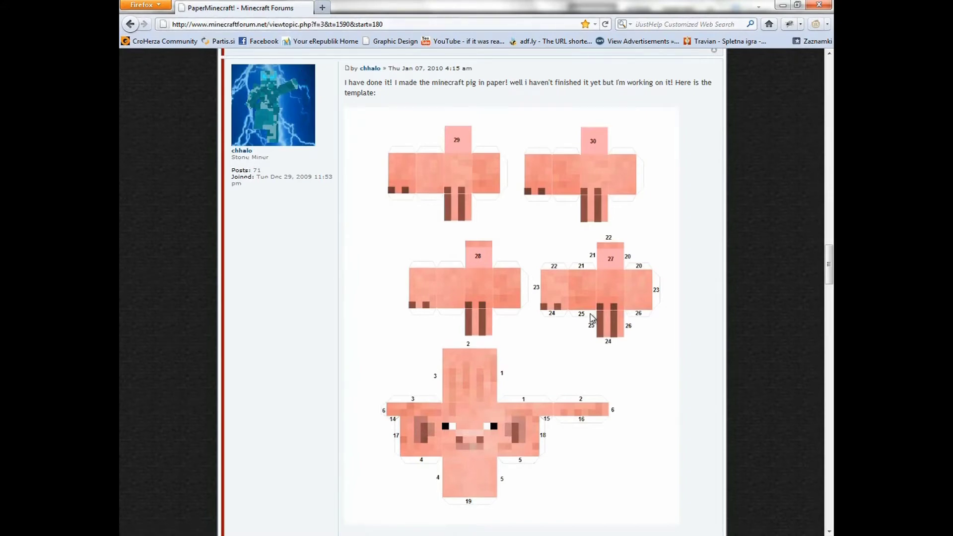
{"action": "scroll", "coordinate": [592, 318], "scroll_direction": "down", "scroll_amount": 10}
{"action": "scroll", "coordinate": [491, 416], "scroll_direction": "down", "scroll_amount": 2}
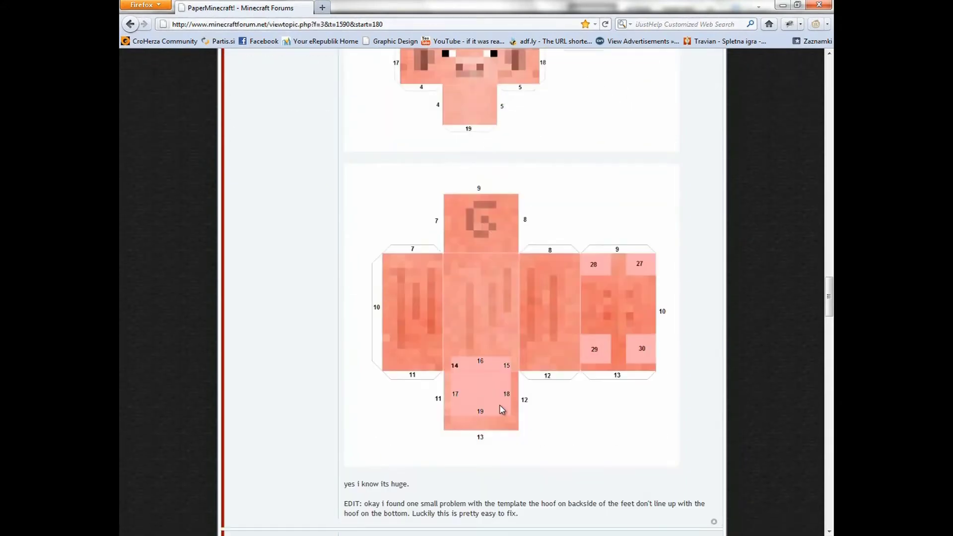
{"action": "scroll", "coordinate": [500, 401], "scroll_direction": "up", "scroll_amount": 10}
{"action": "scroll", "coordinate": [500, 403], "scroll_direction": "down", "scroll_amount": 8}
{"action": "scroll", "coordinate": [500, 404], "scroll_direction": "up", "scroll_amount": 8}
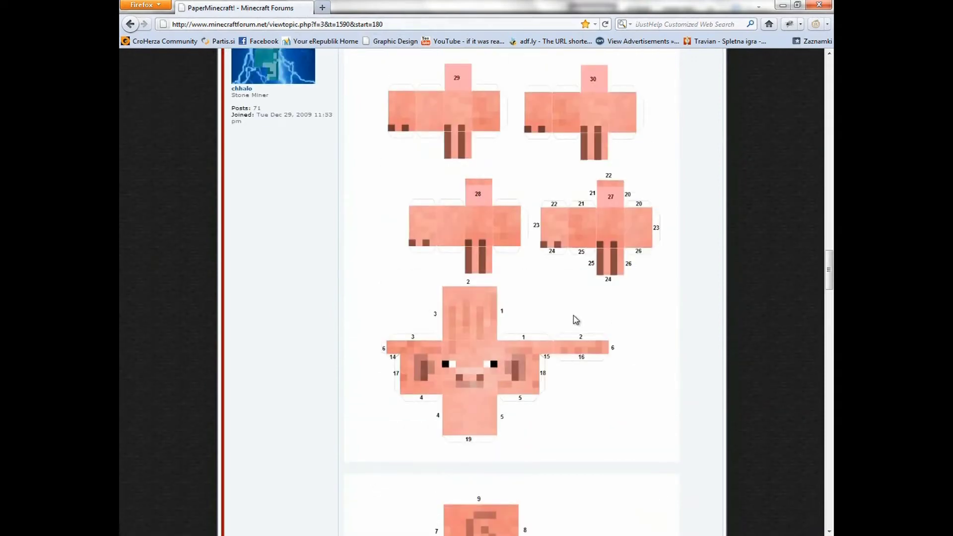
{"action": "scroll", "coordinate": [576, 320], "scroll_direction": "down", "scroll_amount": 5}
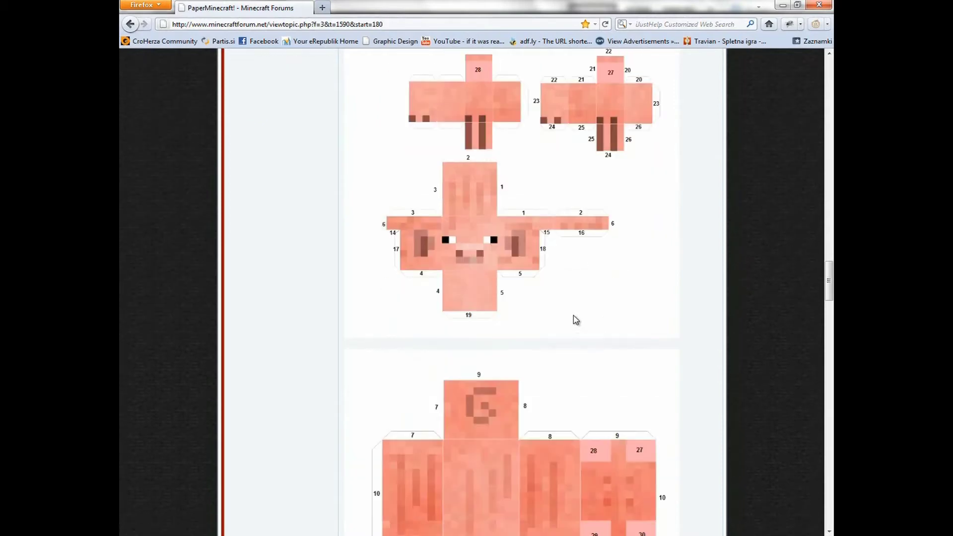
{"action": "scroll", "coordinate": [574, 319], "scroll_direction": "up", "scroll_amount": 5}
{"action": "scroll", "coordinate": [474, 245], "scroll_direction": "down", "scroll_amount": 3}
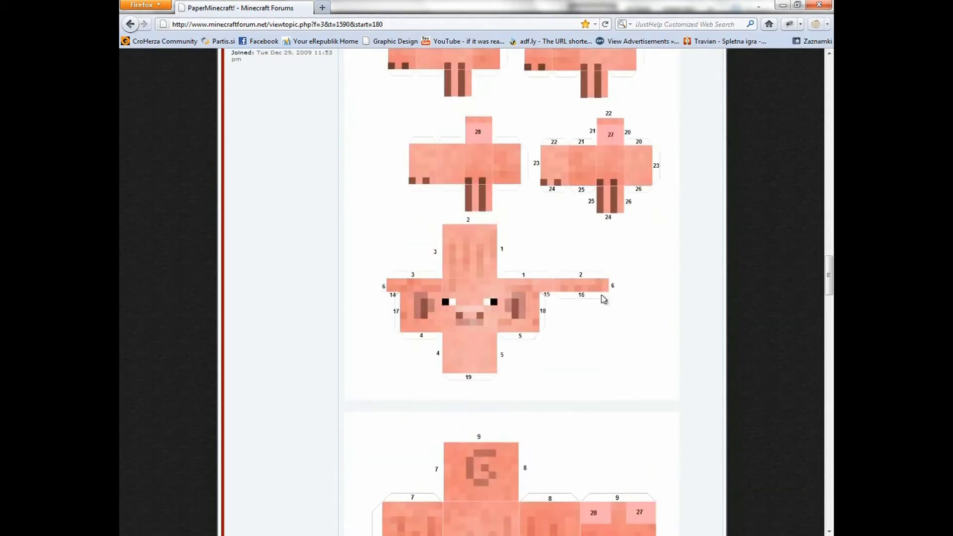
{"action": "scroll", "coordinate": [578, 407], "scroll_direction": "down", "scroll_amount": 3}
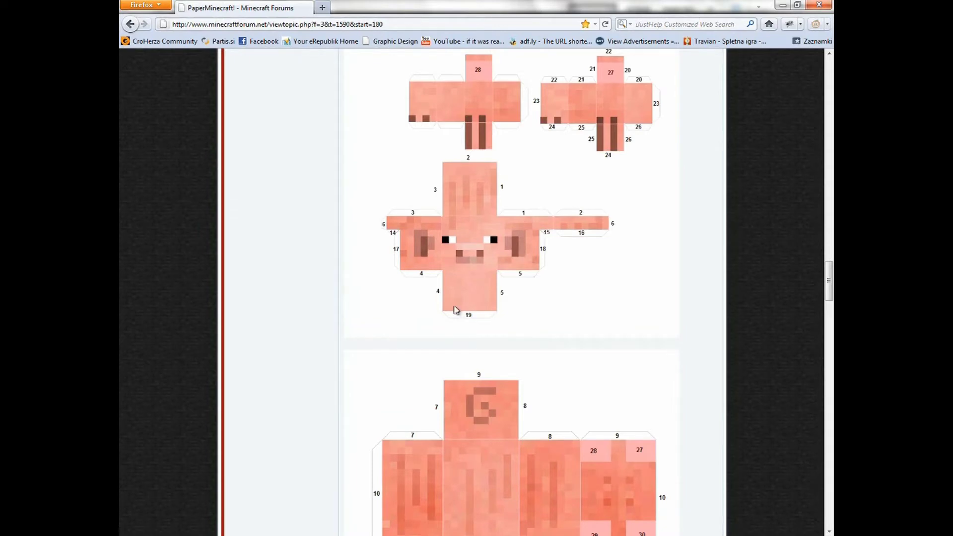
Switch to Photoshop and copy the spiral-marked face from Layer 0 of pigbody2.png onto its own layer using a rectangular selection
{"action": "left_click", "coordinate": [274, 474]}
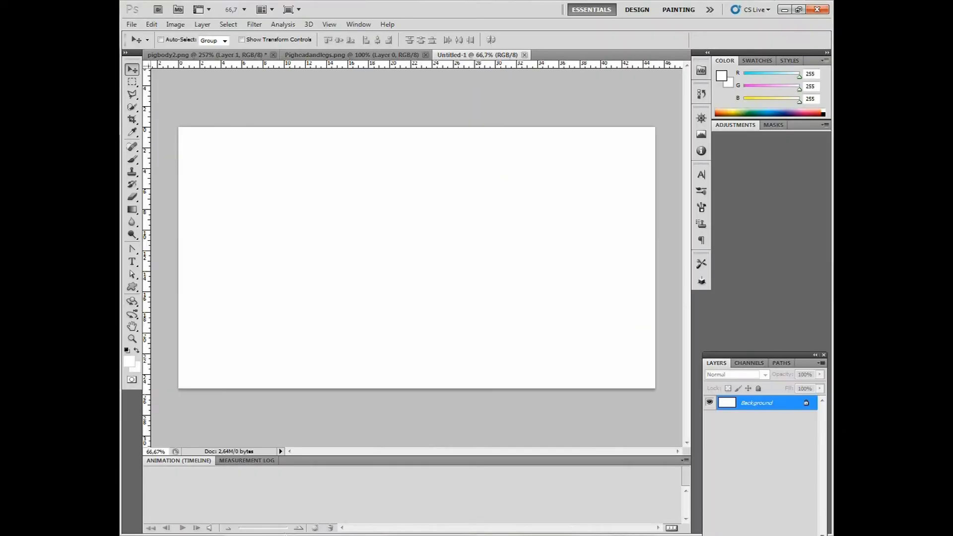
{"action": "left_click", "coordinate": [308, 54]}
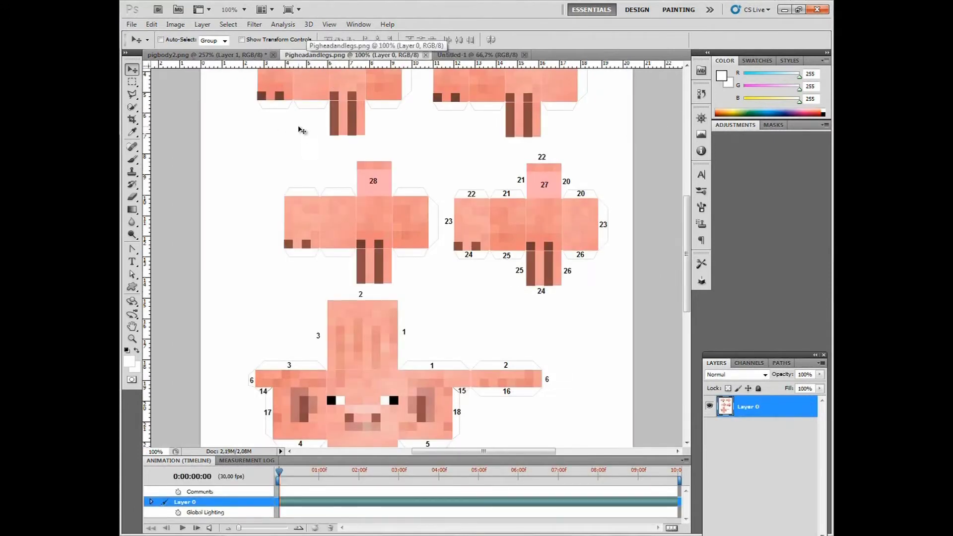
{"action": "left_click", "coordinate": [217, 56]}
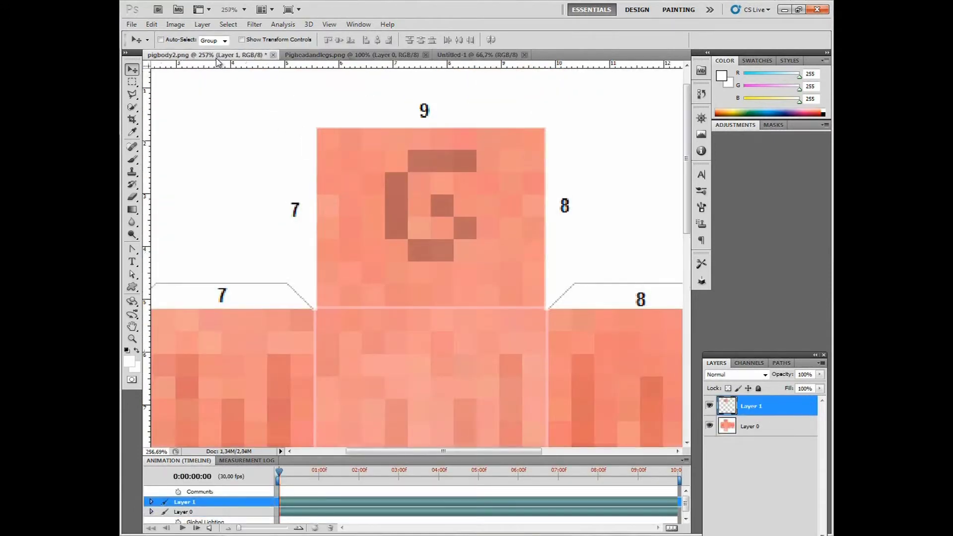
{"action": "left_click", "coordinate": [127, 84]}
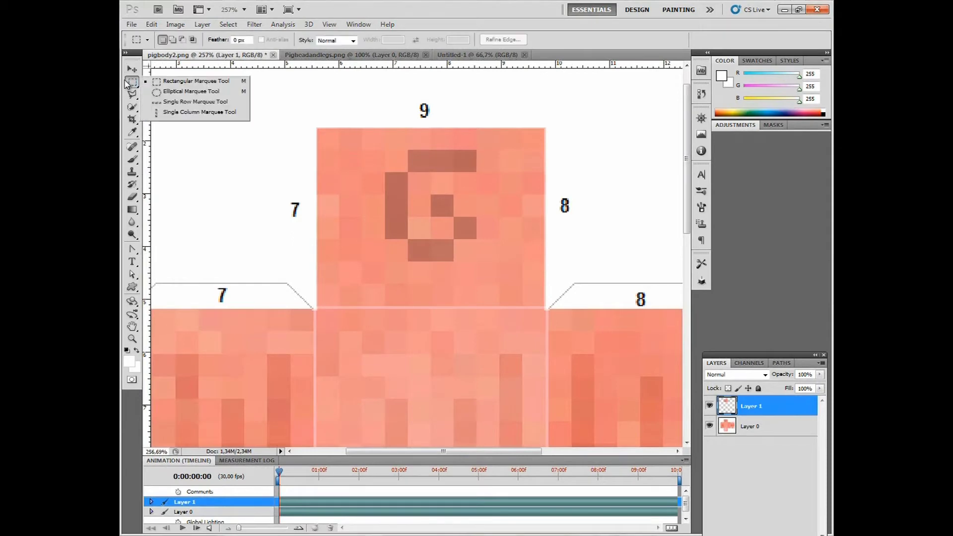
{"action": "left_click", "coordinate": [168, 82]}
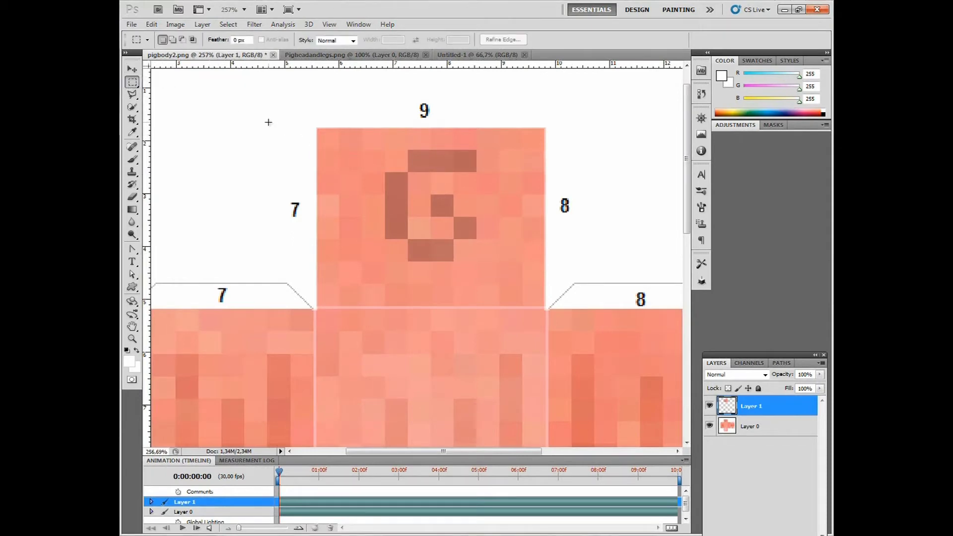
{"action": "left_click", "coordinate": [759, 426]}
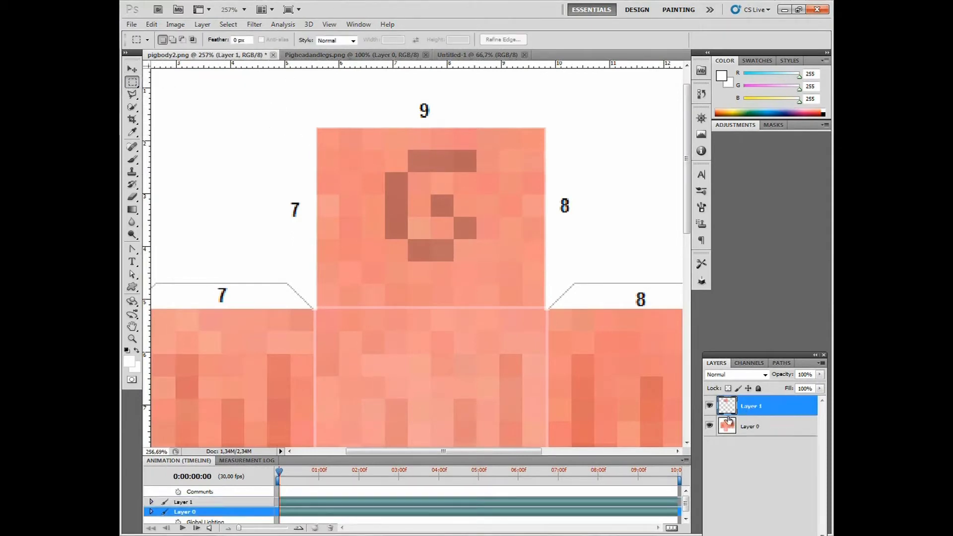
{"action": "left_click_drag", "start_coordinate": [441, 217], "coordinate": [317, 127]}
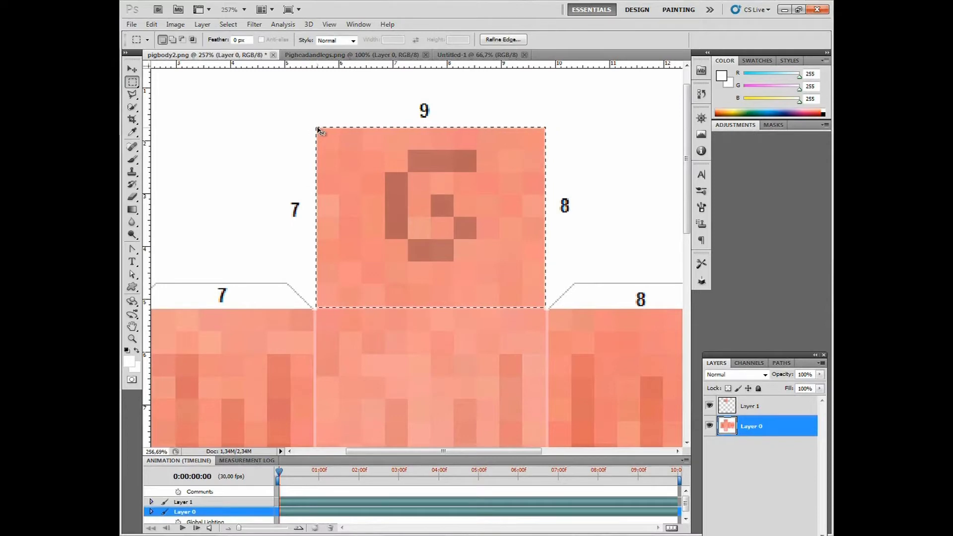
{"action": "key", "text": "ctrl+j"}
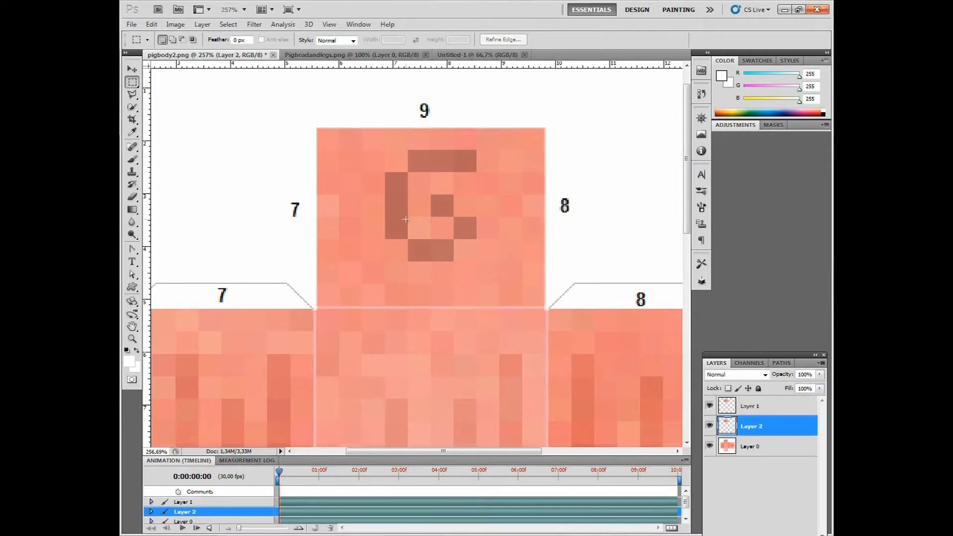
Move the copied spiral-marked face into the empty white area at the template's upper-left corner
{"action": "left_click", "coordinate": [131, 25]}
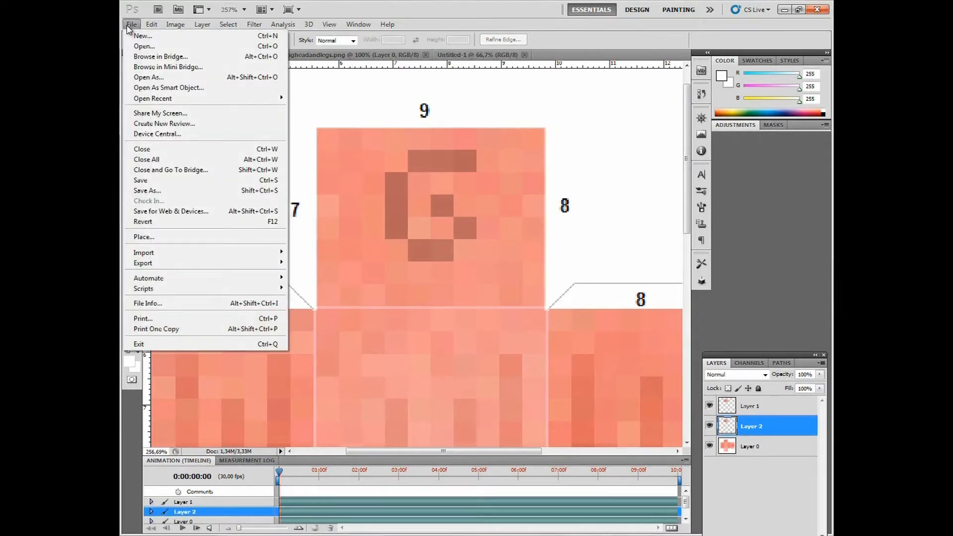
{"action": "key", "text": "Right"}
{"action": "key", "text": "Escape"}
{"action": "left_click", "coordinate": [132, 339]}
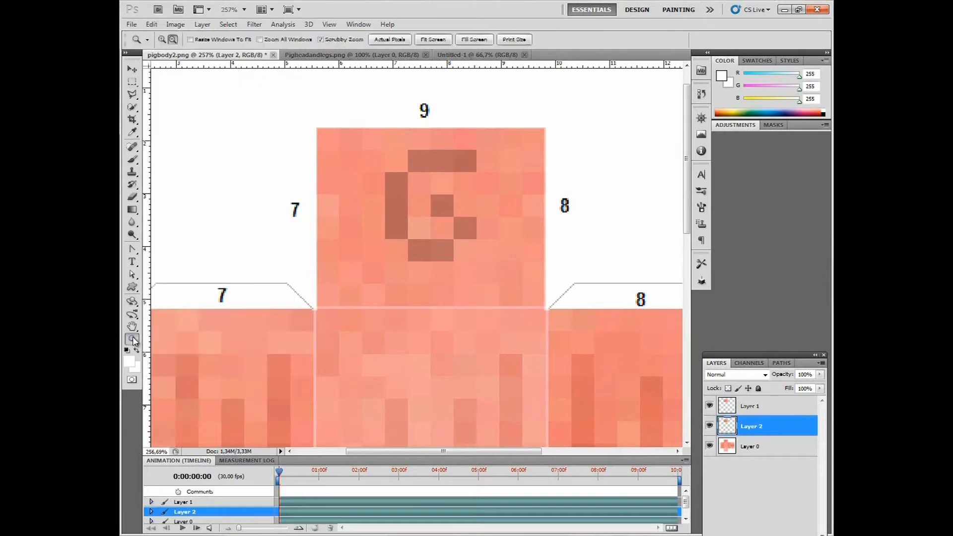
{"action": "left_click_drag", "start_coordinate": [440, 245], "coordinate": [406, 218]}
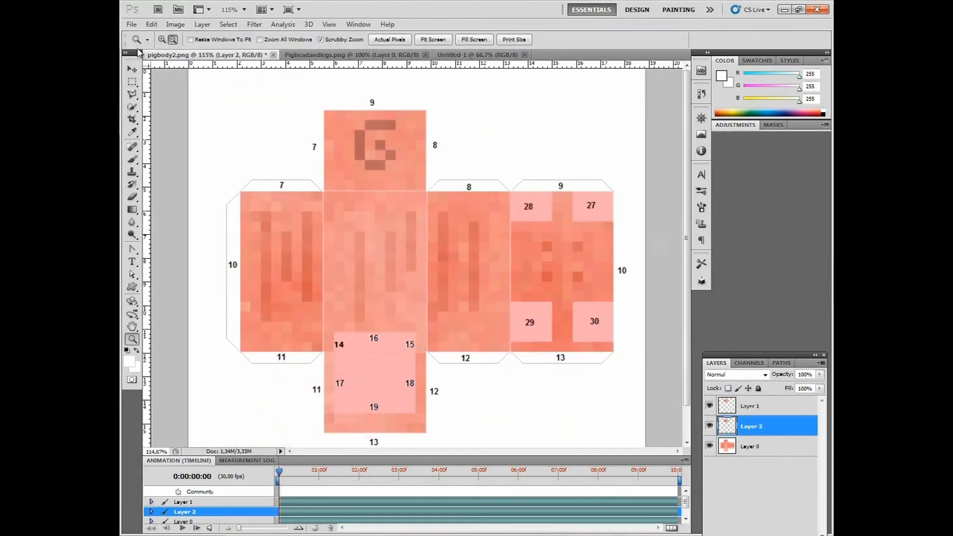
{"action": "left_click", "coordinate": [132, 69]}
{"action": "left_click_drag", "start_coordinate": [363, 126], "coordinate": [238, 91]}
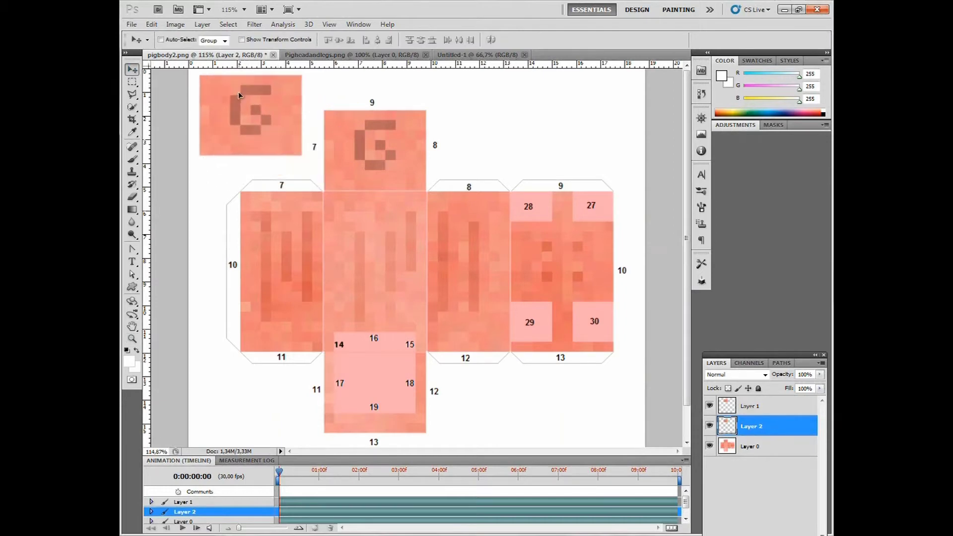
Create a blank 1280 x 720 pixel RGB document with a white background, and return to pigbody2.png
{"action": "left_click", "coordinate": [131, 24]}
{"action": "left_click", "coordinate": [141, 41]}
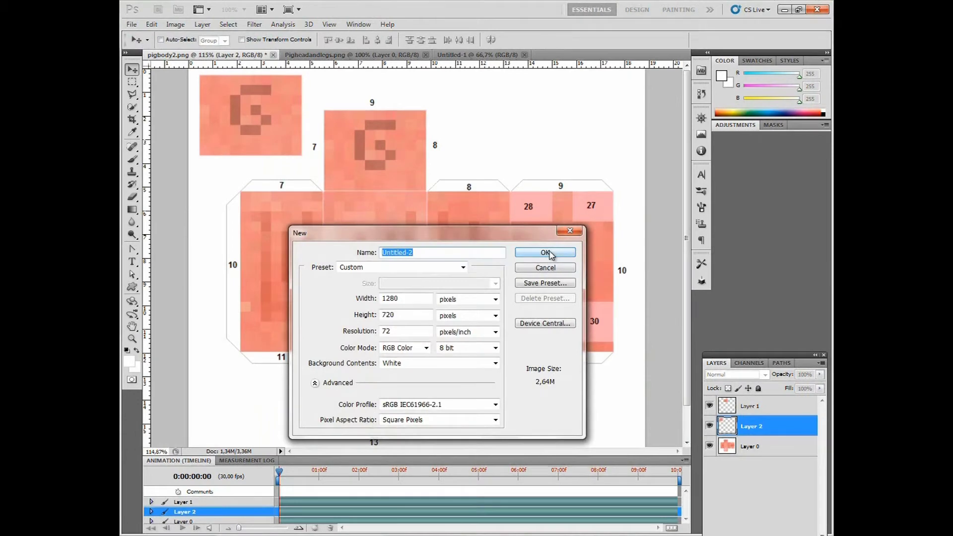
{"action": "left_click", "coordinate": [529, 252]}
{"action": "left_click", "coordinate": [221, 56]}
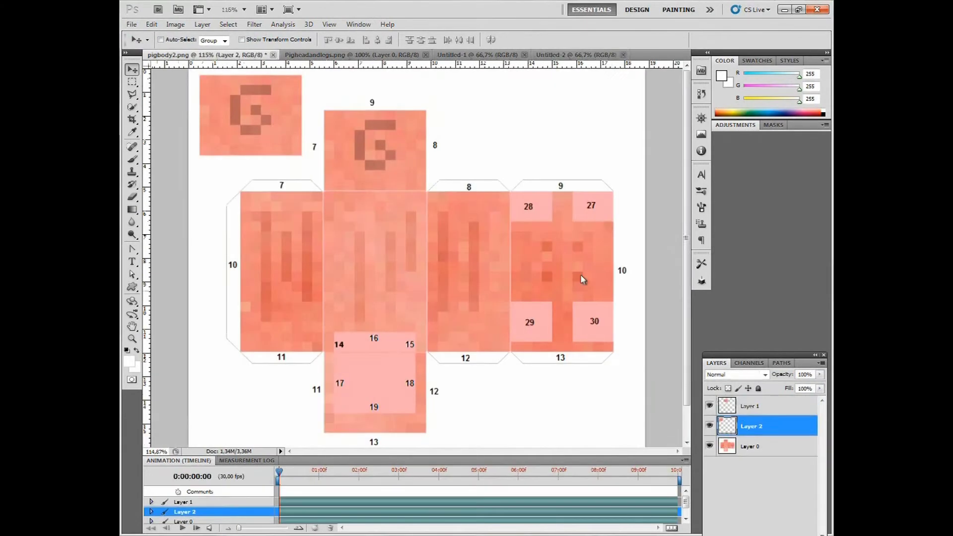
{"action": "right_click", "coordinate": [782, 430]}
{"action": "left_click", "coordinate": [782, 434]}
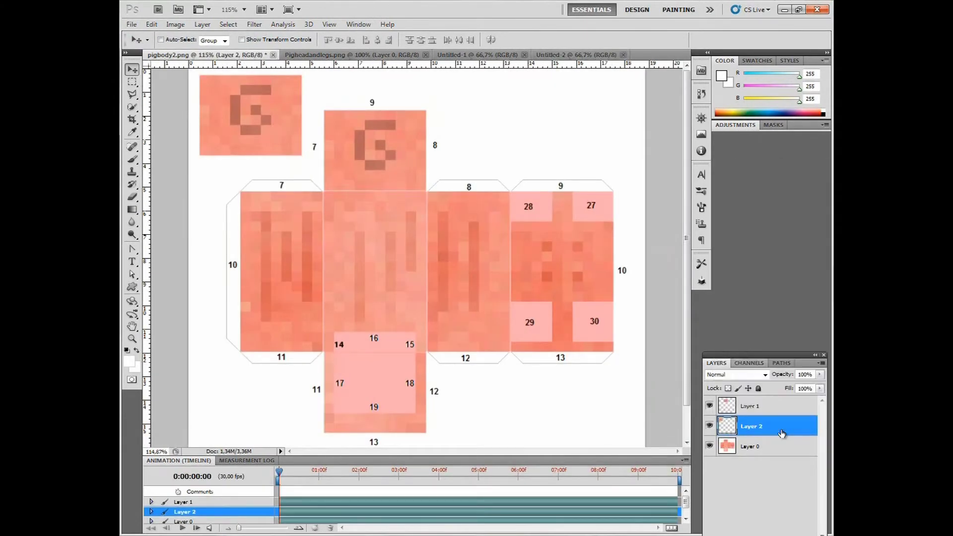
{"action": "right_click", "coordinate": [781, 434]}
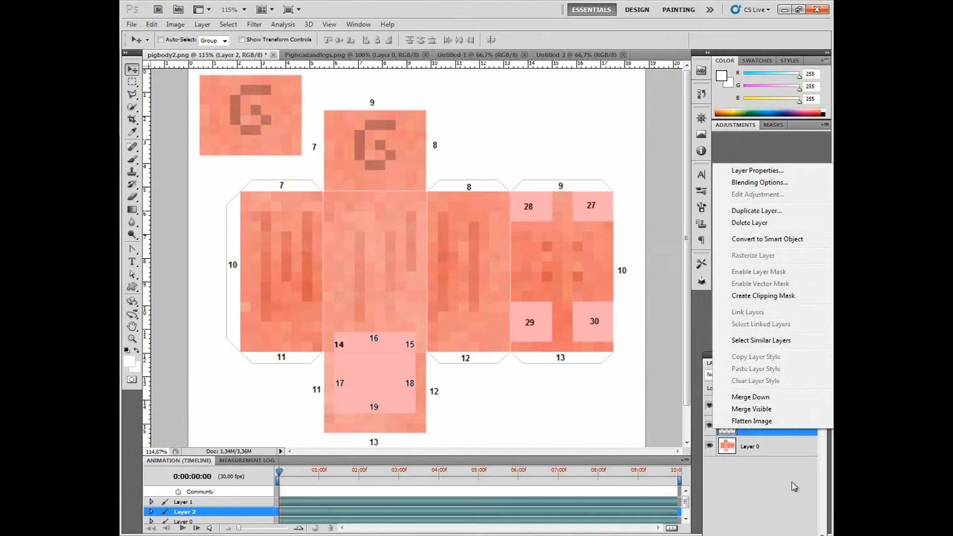
{"action": "left_click", "coordinate": [778, 437]}
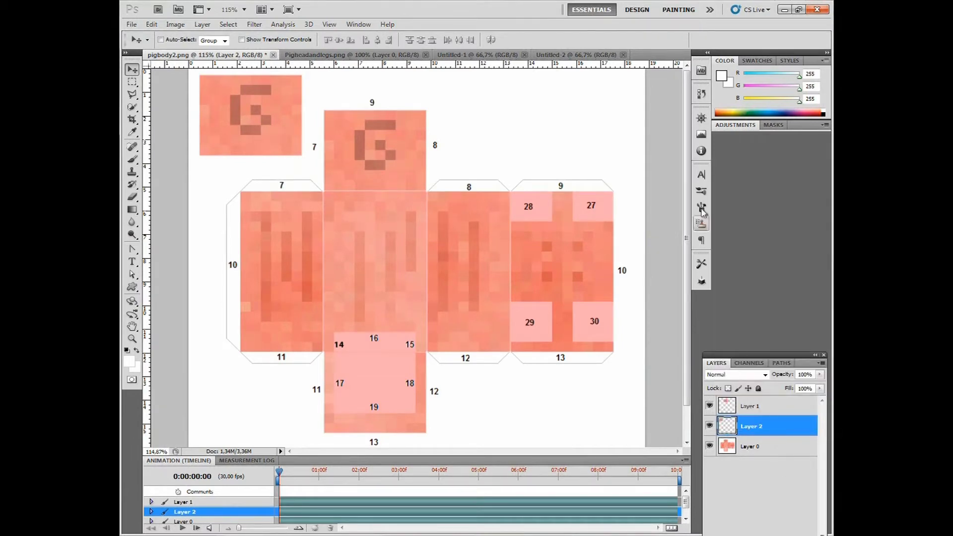
{"action": "left_click", "coordinate": [577, 55]}
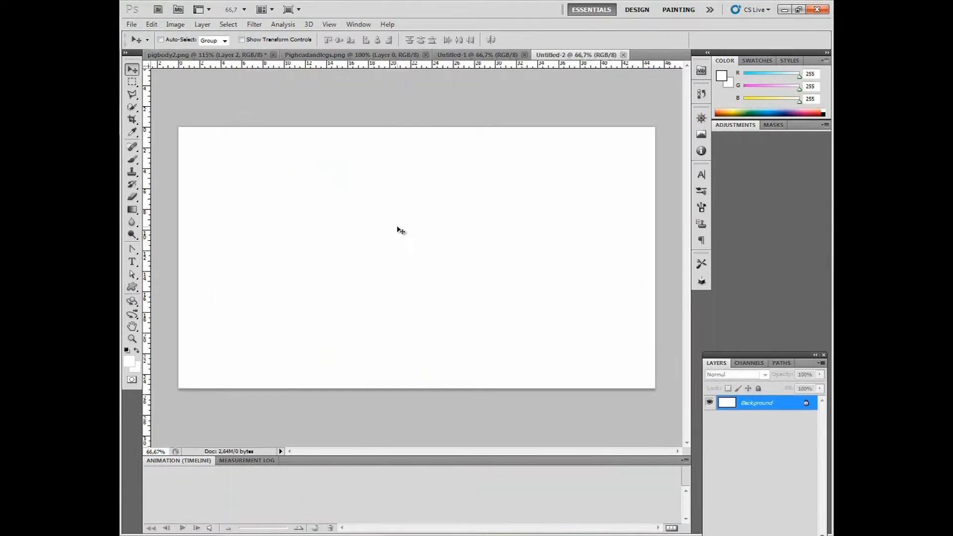
{"action": "left_click", "coordinate": [204, 55]}
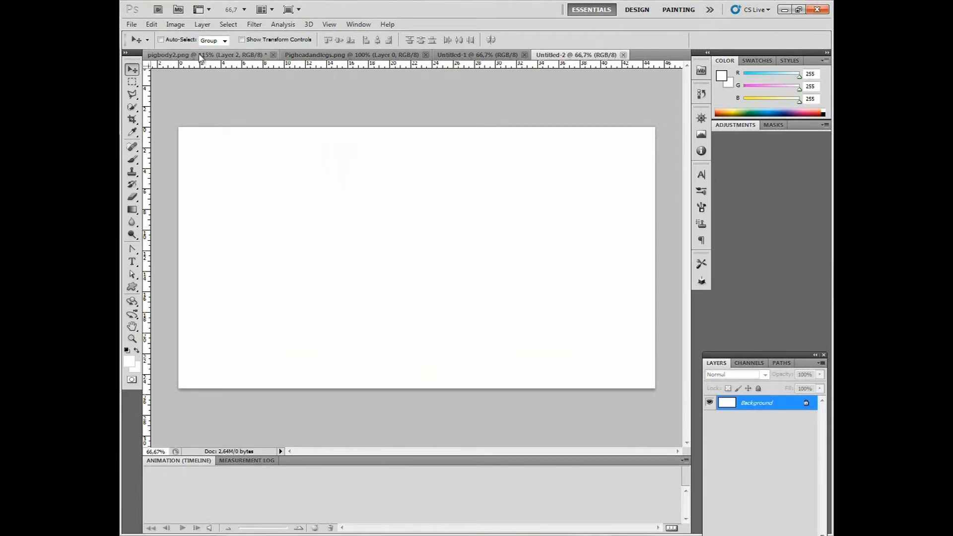
Copy the separated spiral-marked face with a rectangular selection and paste it into a new 160 x 129 pixel document based on the Clipboard preset
{"action": "left_click", "coordinate": [132, 80]}
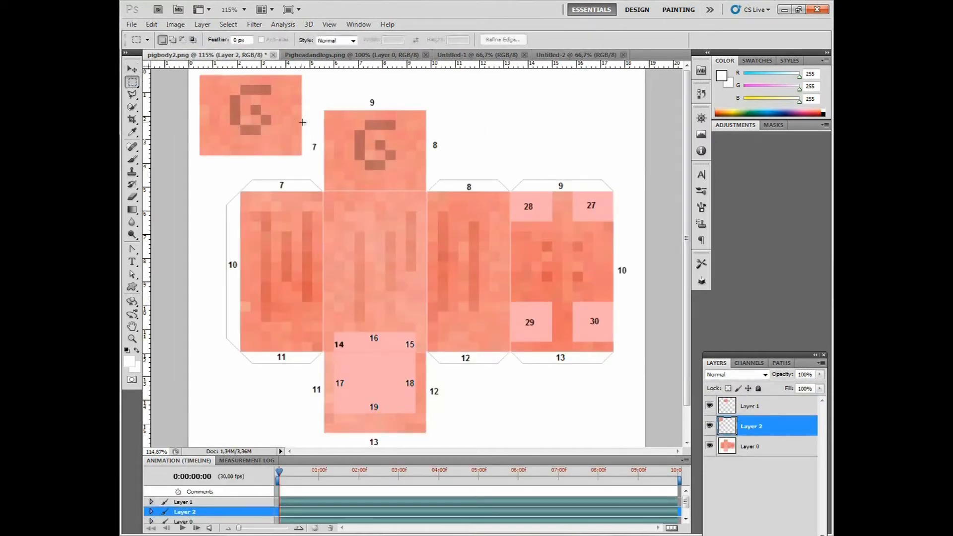
{"action": "left_click_drag", "start_coordinate": [345, 193], "coordinate": [189, 68]}
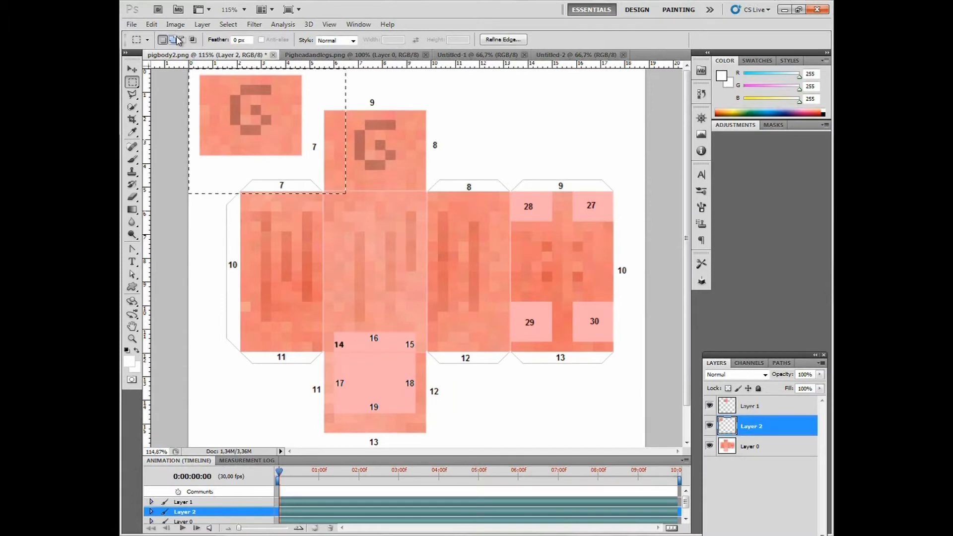
{"action": "left_click", "coordinate": [132, 24]}
{"action": "left_click", "coordinate": [142, 36]}
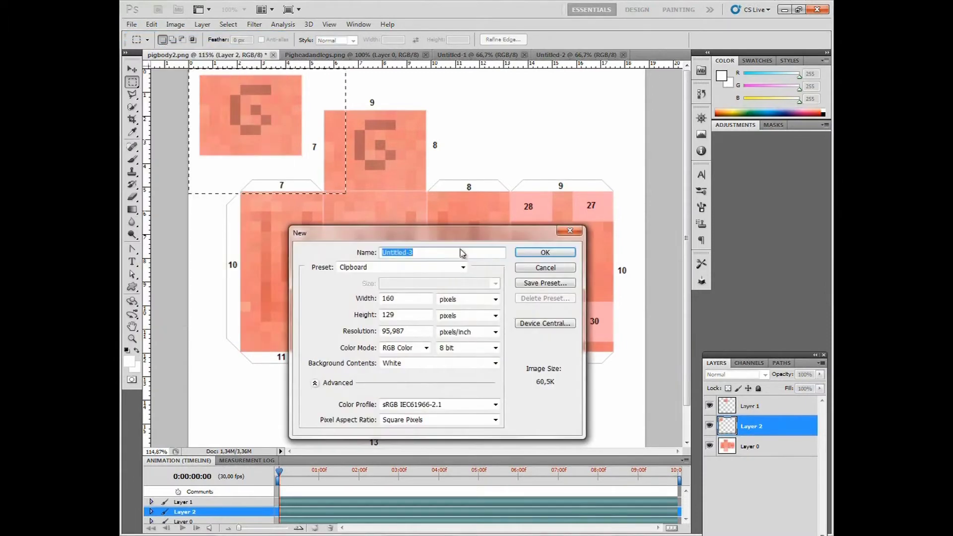
{"action": "double_click", "coordinate": [406, 301]}
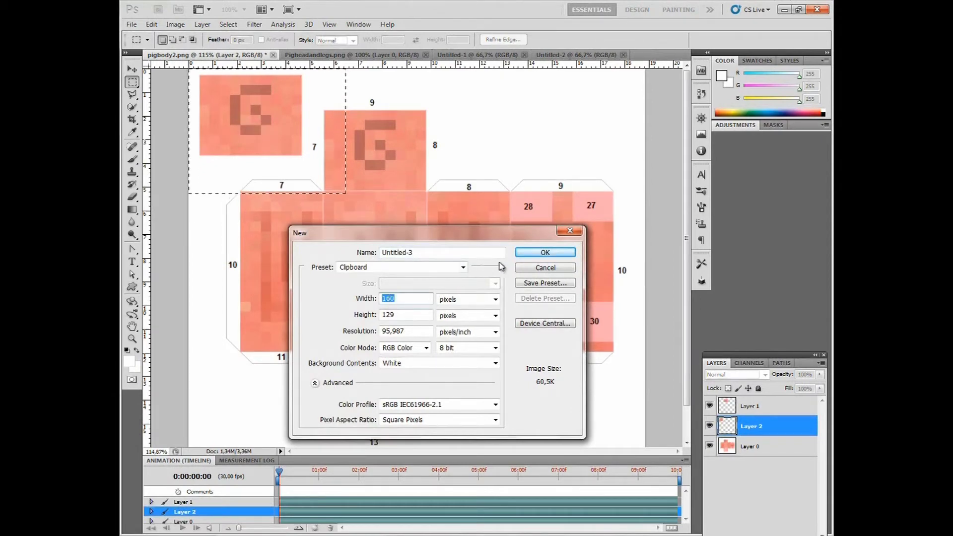
{"action": "left_click", "coordinate": [530, 254]}
{"action": "key", "text": "ctrl+v"}
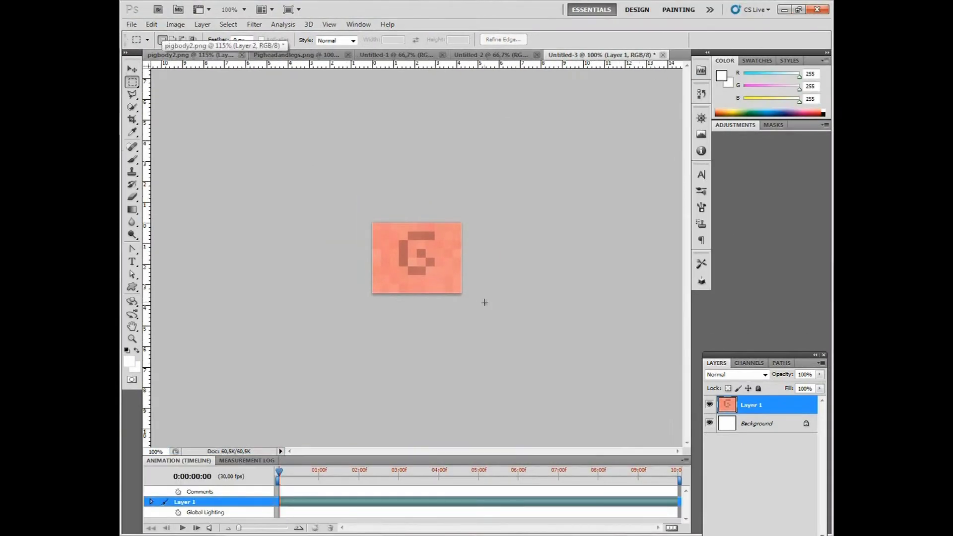
Switch to Pigheadandlegs.png and mark out the first face of the leg template numbered 28 with a rectangular selection
{"action": "left_click", "coordinate": [302, 55]}
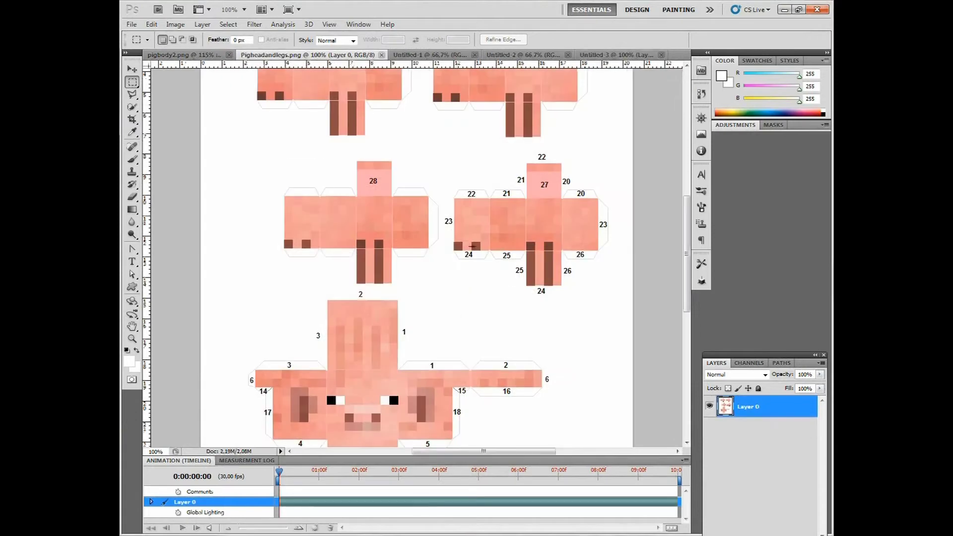
{"action": "left_click", "coordinate": [378, 189]}
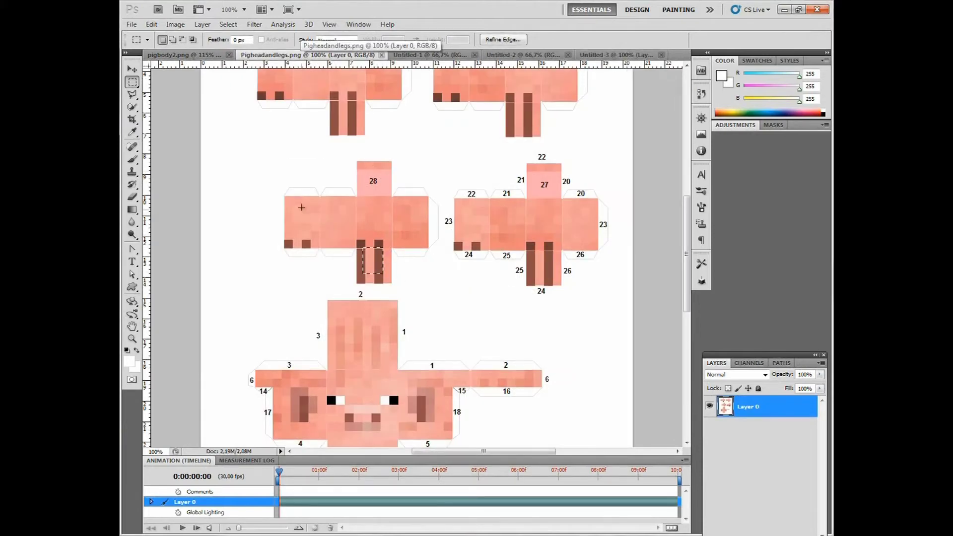
{"action": "left_click_drag", "start_coordinate": [292, 206], "coordinate": [324, 245]}
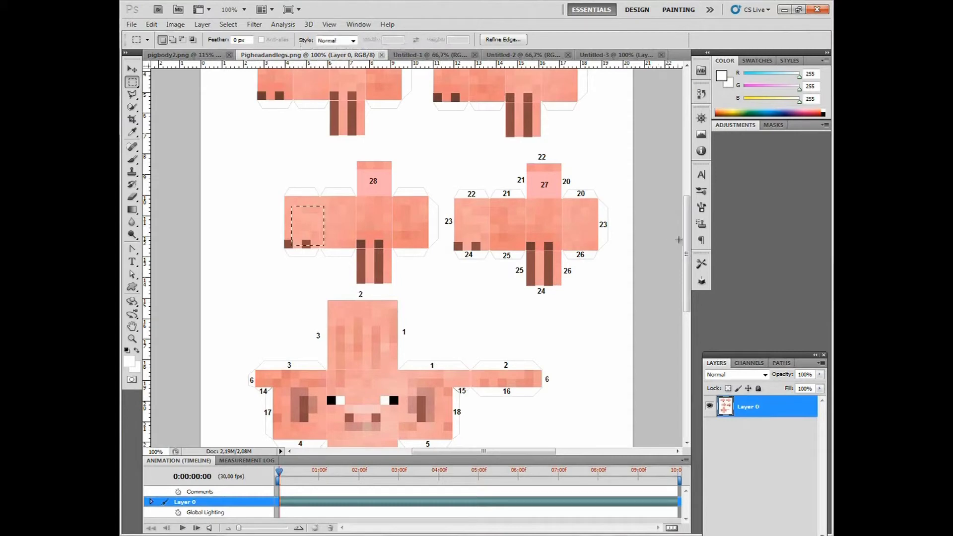
{"action": "left_click_drag", "start_coordinate": [686, 251], "coordinate": [682, 223]}
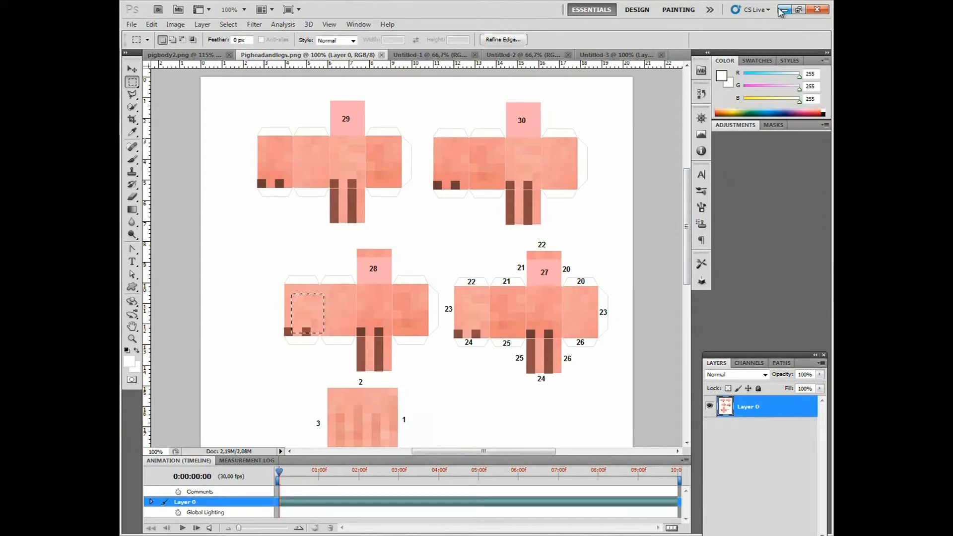
Switch to the MC pig folder window, put Photoshop out of the way, and open the Telo folder of body textures
{"action": "key", "text": "alt+Tab"}
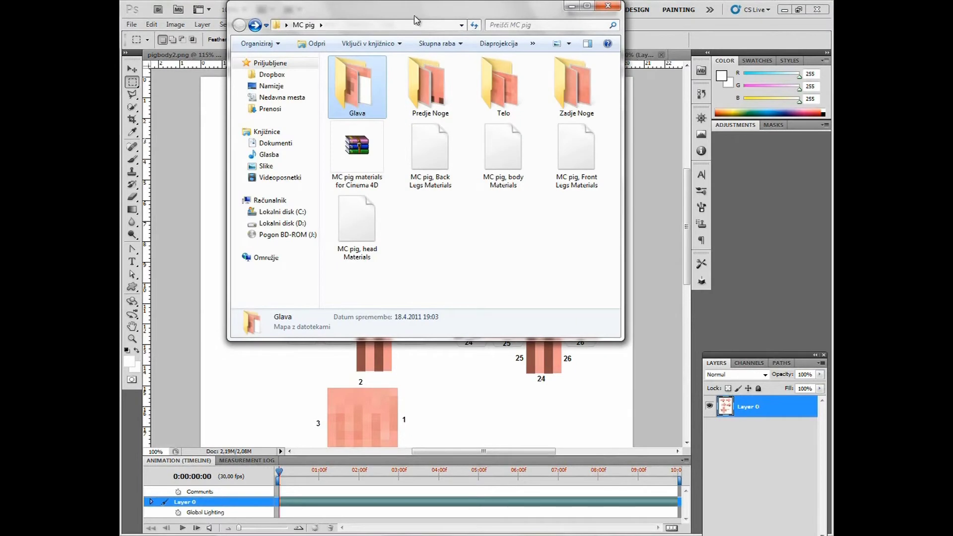
{"action": "left_click_drag", "start_coordinate": [416, 18], "coordinate": [466, 101]}
{"action": "left_click", "coordinate": [786, 8]}
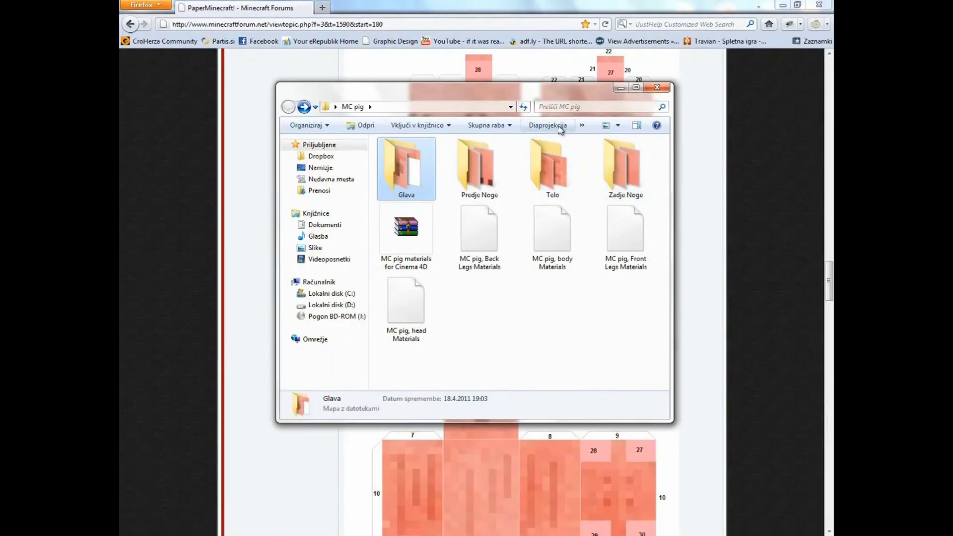
{"action": "left_click_drag", "start_coordinate": [540, 100], "coordinate": [563, 153]}
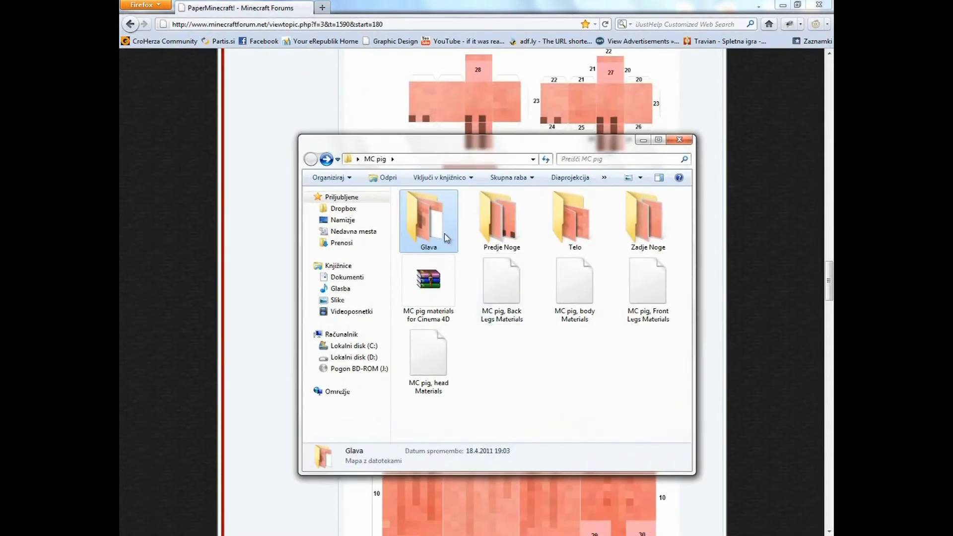
{"action": "left_click", "coordinate": [516, 231]}
{"action": "left_click", "coordinate": [624, 226]}
{"action": "left_click", "coordinate": [570, 222]}
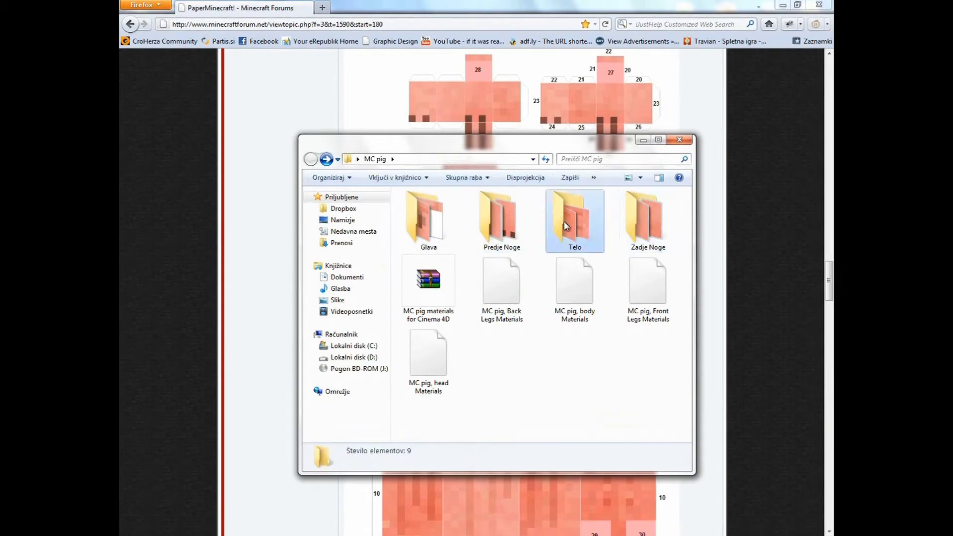
{"action": "double_click", "coordinate": [570, 222]}
{"action": "left_click_drag", "start_coordinate": [665, 320], "coordinate": [588, 338]}
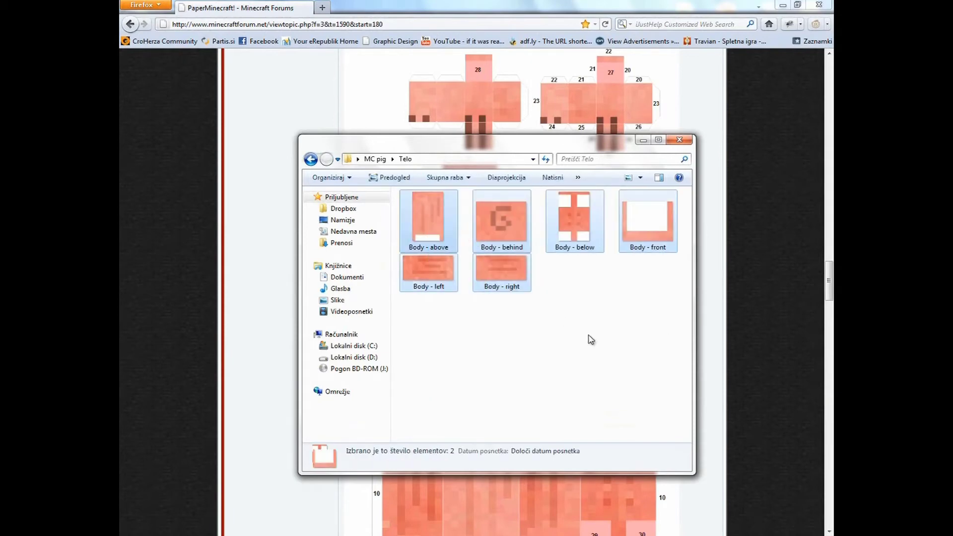
View the Body - below and Body - above images in the photo viewer, closing each one after viewing
{"action": "left_click", "coordinate": [585, 246]}
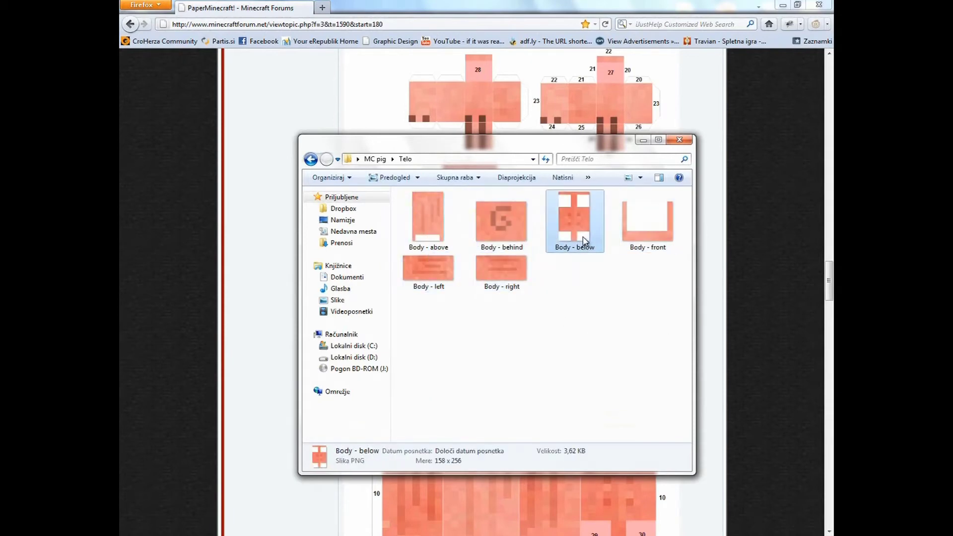
{"action": "double_click", "coordinate": [585, 240]}
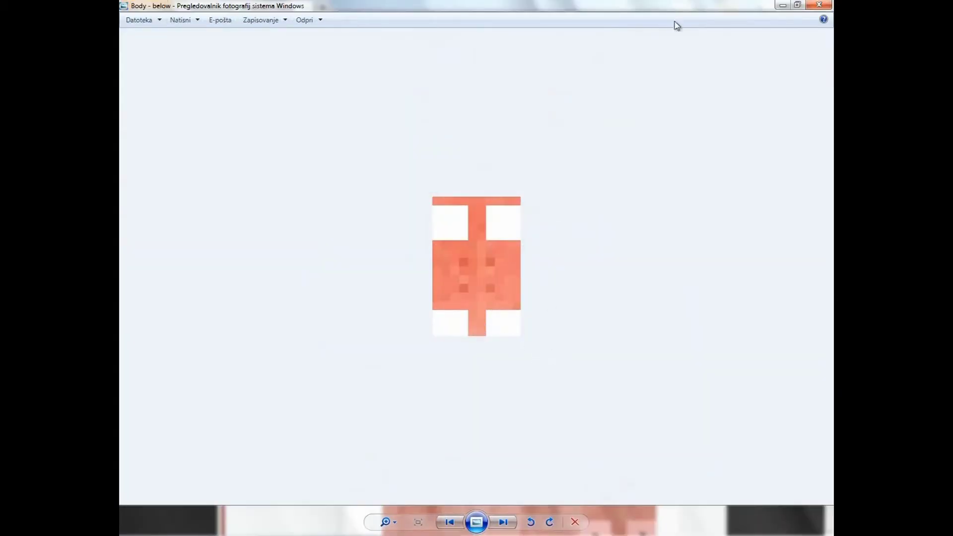
{"action": "left_click", "coordinate": [821, 6]}
{"action": "double_click", "coordinate": [427, 218]}
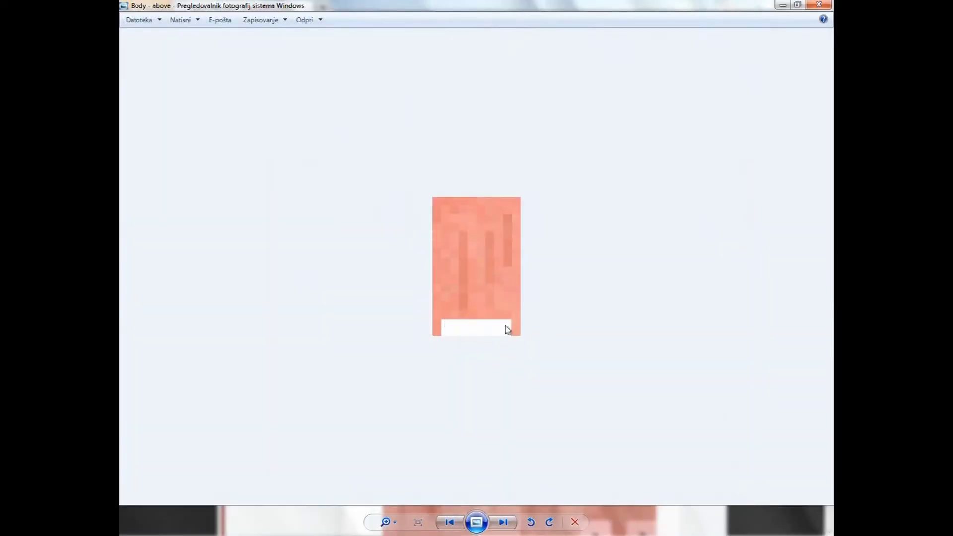
{"action": "left_click", "coordinate": [819, 5]}
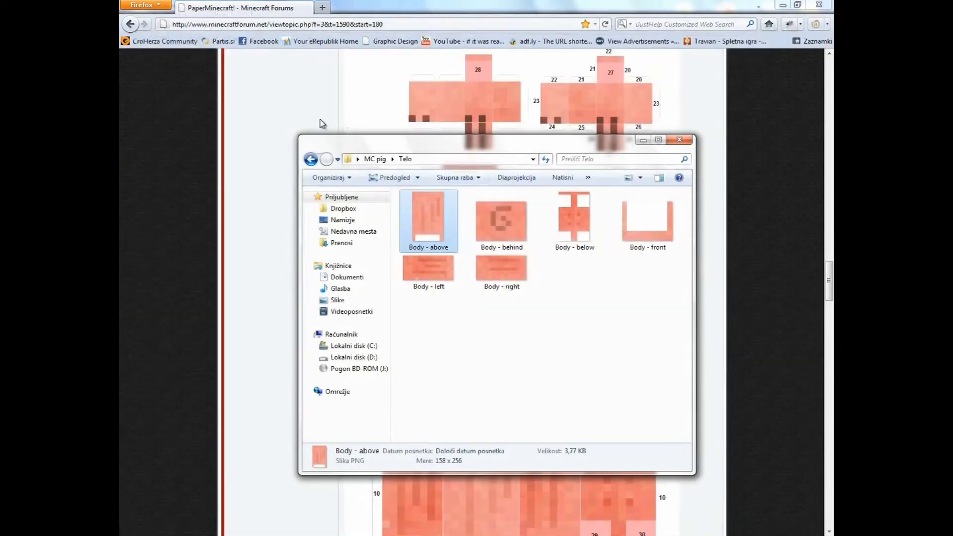
Look through the Telo and Glava texture folders, and close the MC pig folder window
{"action": "left_click", "coordinate": [310, 158]}
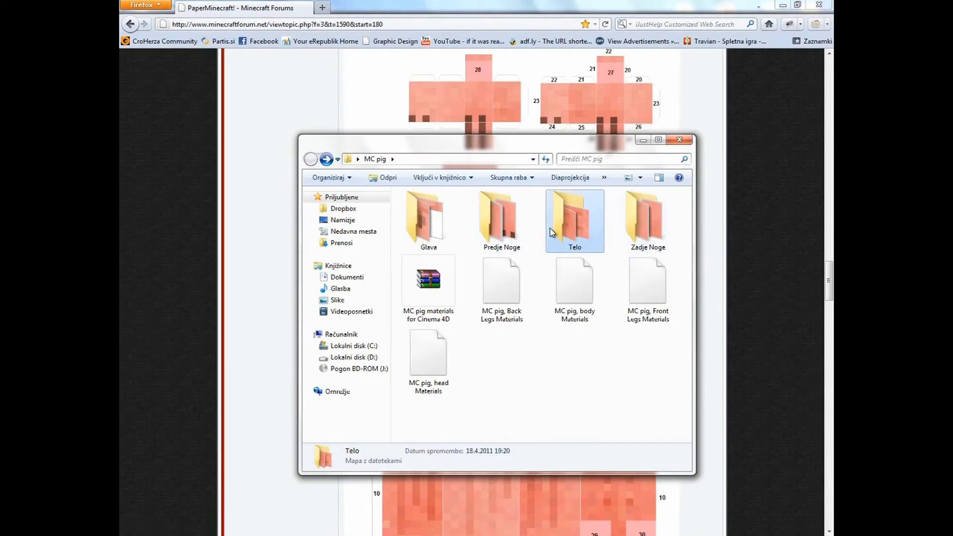
{"action": "double_click", "coordinate": [576, 219]}
{"action": "left_click", "coordinate": [310, 159]}
{"action": "double_click", "coordinate": [454, 221]}
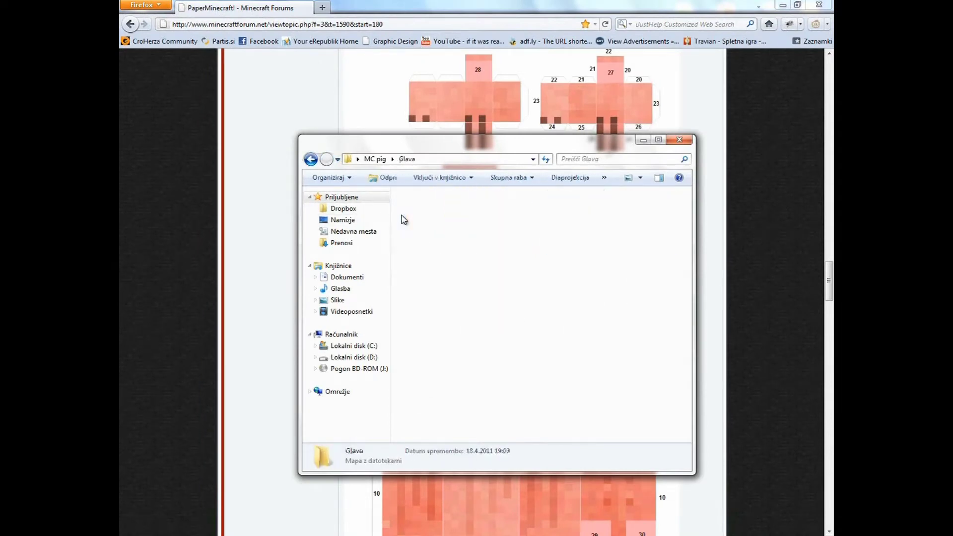
{"action": "left_click", "coordinate": [310, 158]}
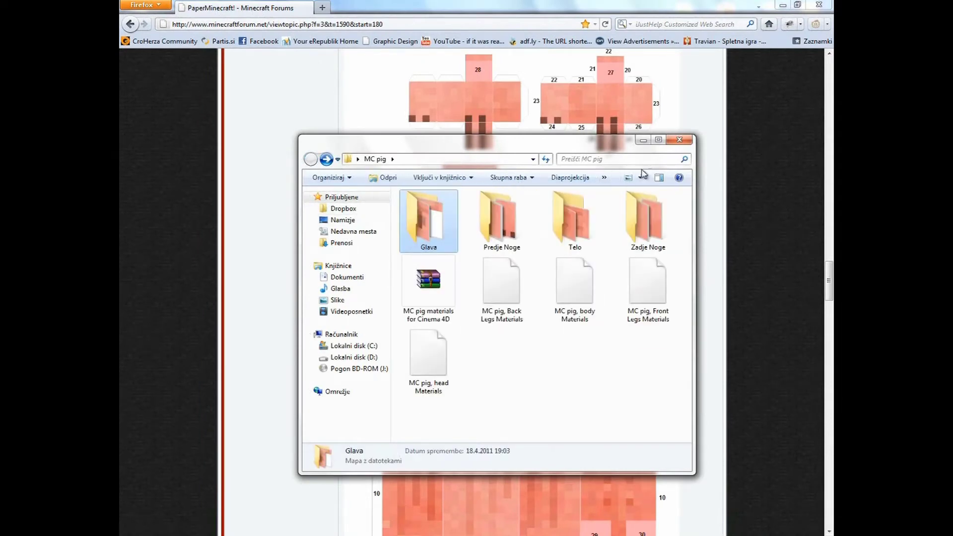
{"action": "left_click", "coordinate": [679, 140]}
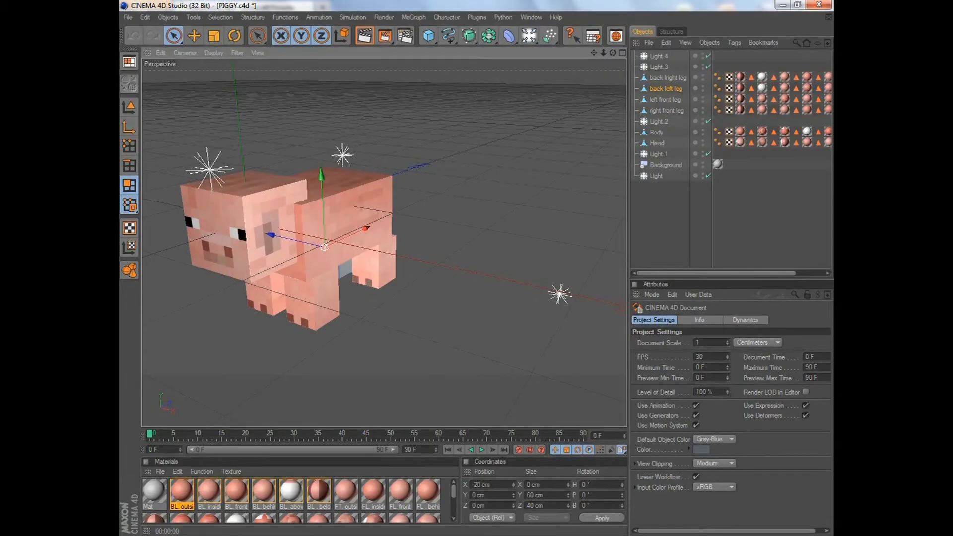
Switch to PIGGY.c4d in Cinema 4D and inspect the Body object's coordinates and size from an angled view
{"action": "left_click_drag", "start_coordinate": [612, 51], "coordinate": [478, 270]}
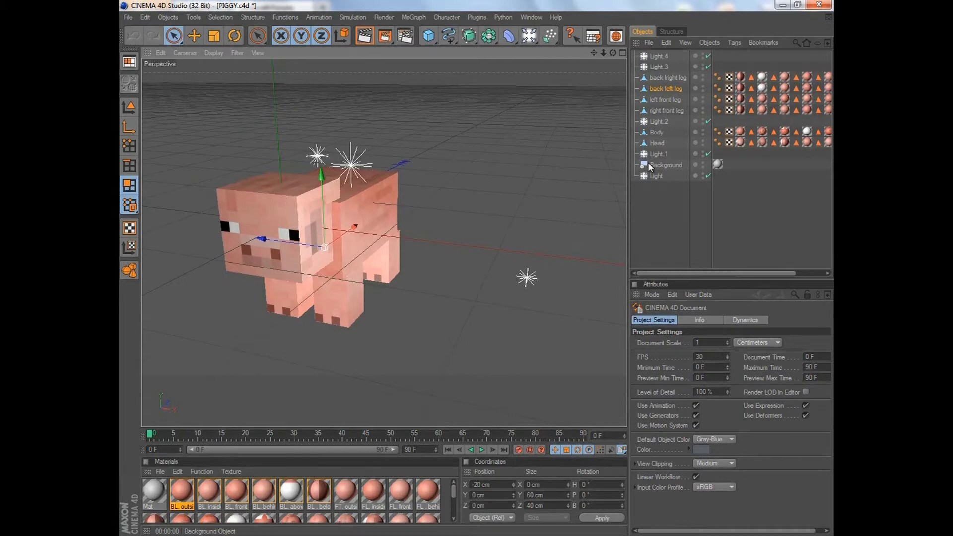
{"action": "left_click", "coordinate": [656, 133]}
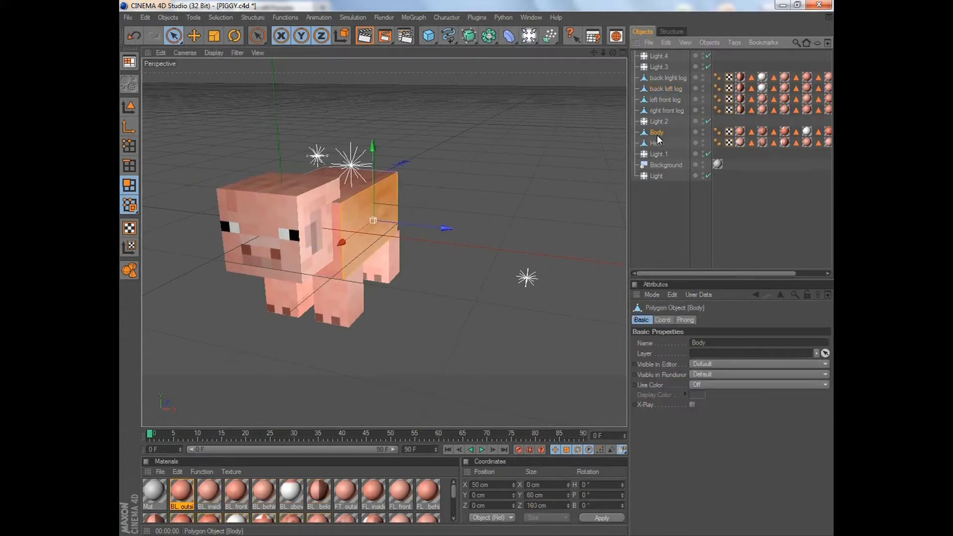
{"action": "left_click", "coordinate": [663, 320]}
{"action": "left_click", "coordinate": [685, 320]}
{"action": "left_click", "coordinate": [662, 320]}
{"action": "left_click", "coordinate": [551, 484]}
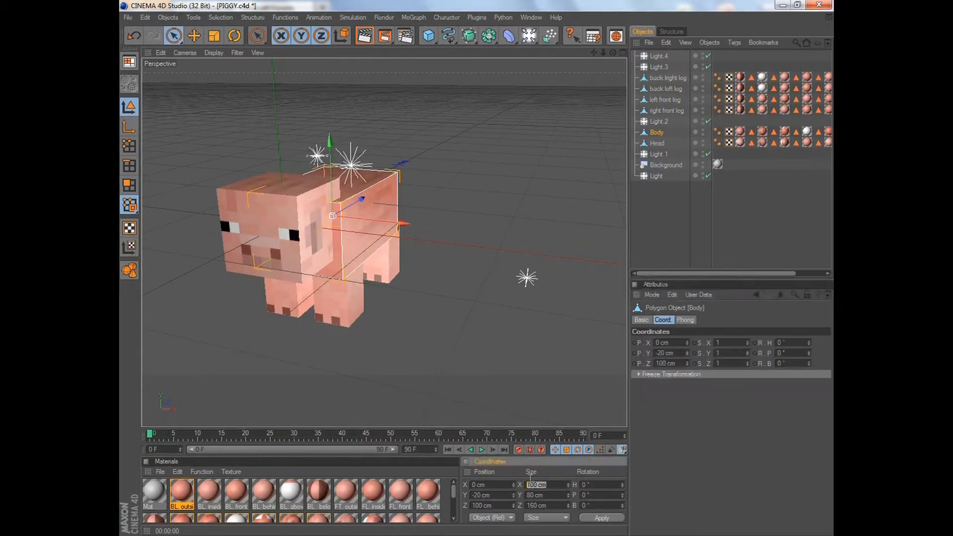
{"action": "left_click", "coordinate": [529, 495]}
Create a new empty Cinema 4D project
{"action": "left_click", "coordinate": [145, 18]}
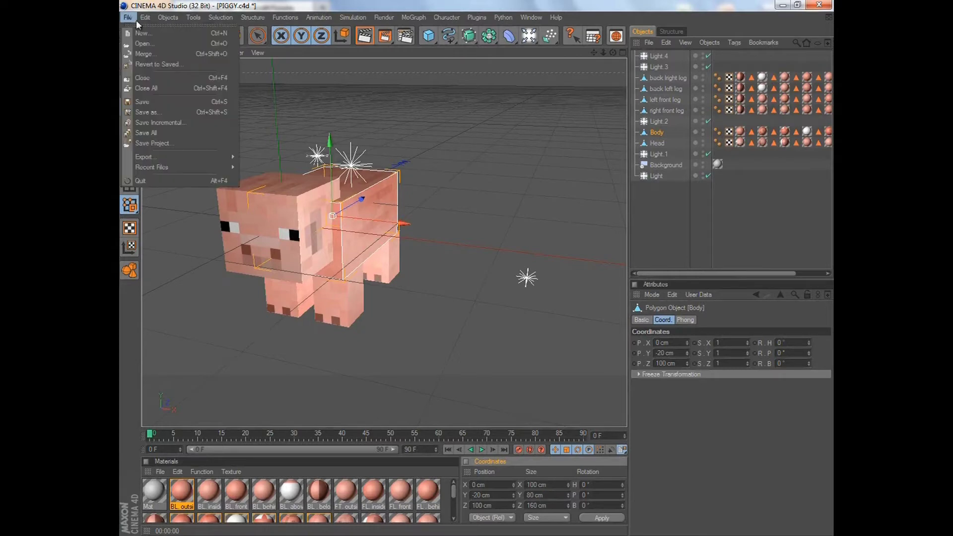
{"action": "left_click", "coordinate": [144, 33]}
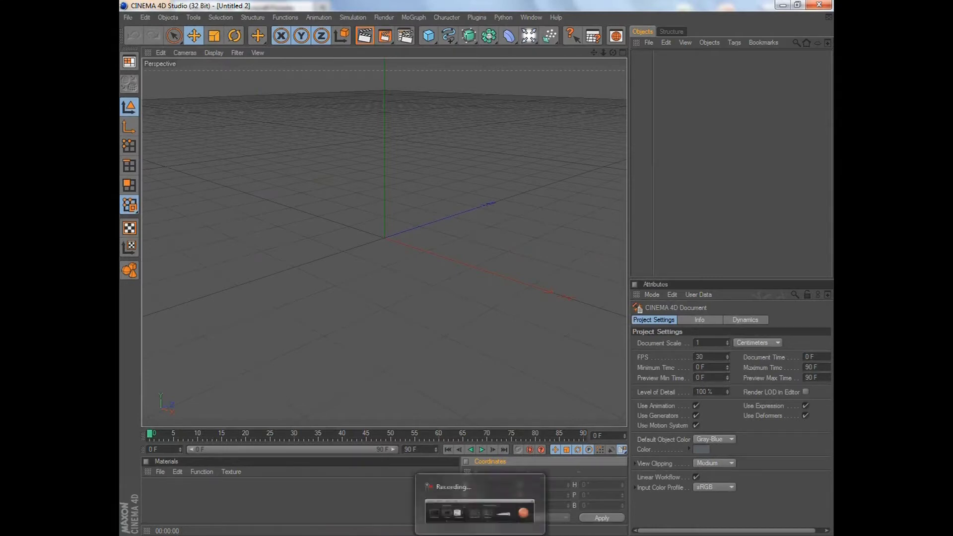
{"action": "key", "text": "super+e"}
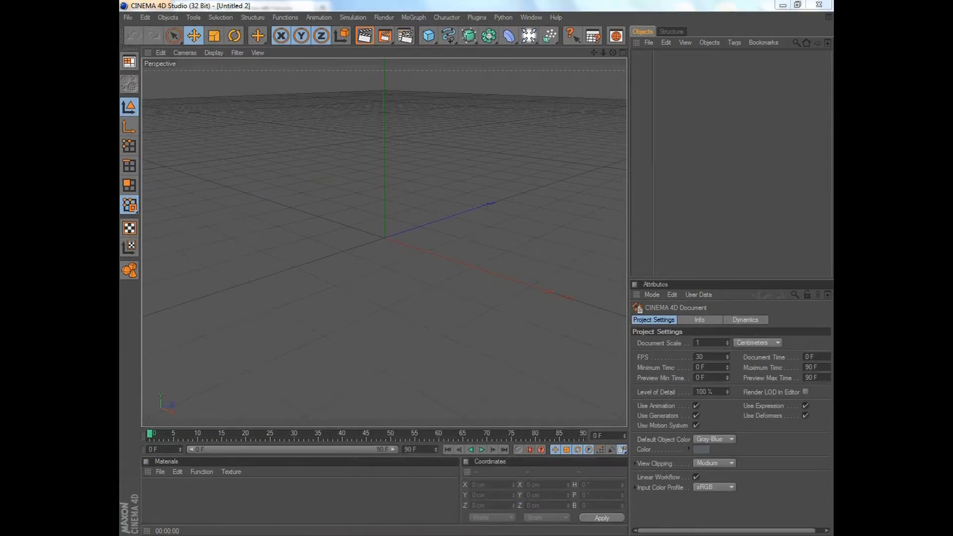
{"action": "left_click", "coordinate": [676, 140]}
Open the Glava folder inside the desktop's MC pig folder in a maximised window and view the HEAD- front image
{"action": "left_click", "coordinate": [782, 5]}
{"action": "left_click", "coordinate": [781, 5]}
{"action": "double_click", "coordinate": [808, 104]}
{"action": "double_click", "coordinate": [443, 226]}
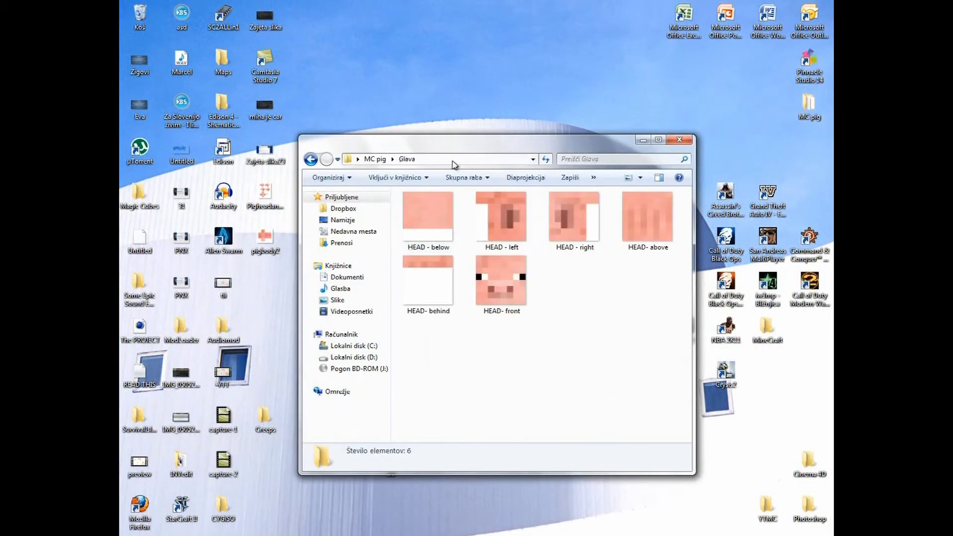
{"action": "left_click_drag", "start_coordinate": [455, 147], "coordinate": [418, 147]}
{"action": "left_click", "coordinate": [621, 138]}
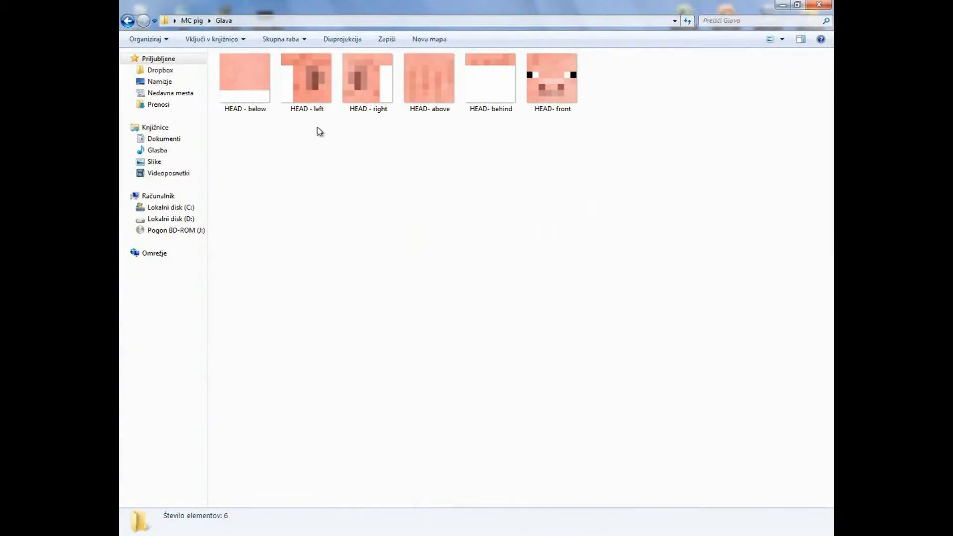
{"action": "left_click", "coordinate": [528, 82]}
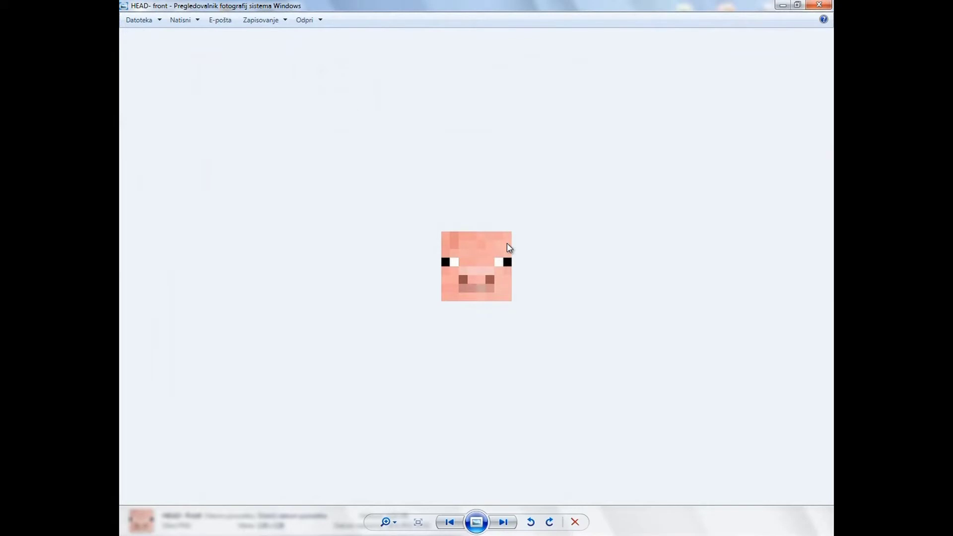
{"action": "left_click", "coordinate": [818, 5]}
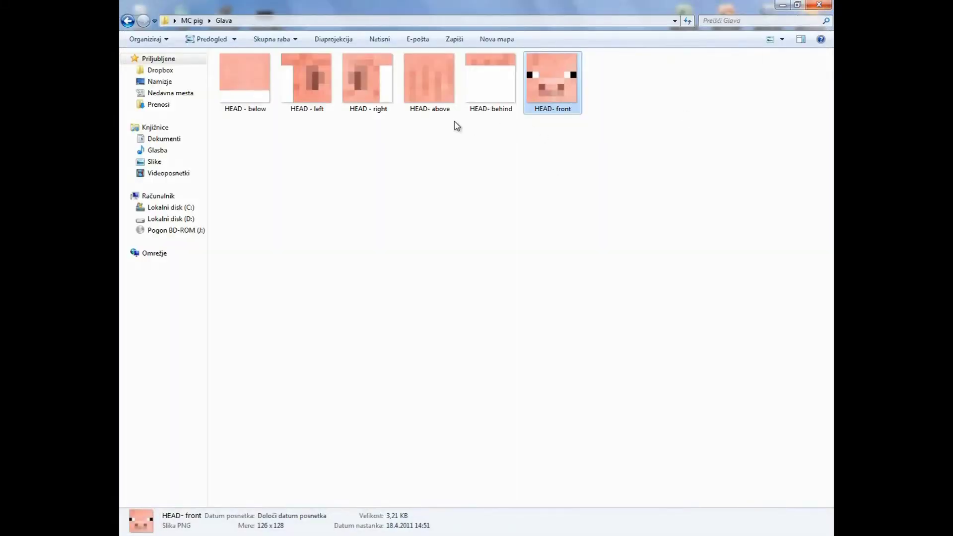
Switch to the new Cinema 4D project and add a cube sized 160 cm in X, Y and Z
{"action": "key", "text": "alt+Tab"}
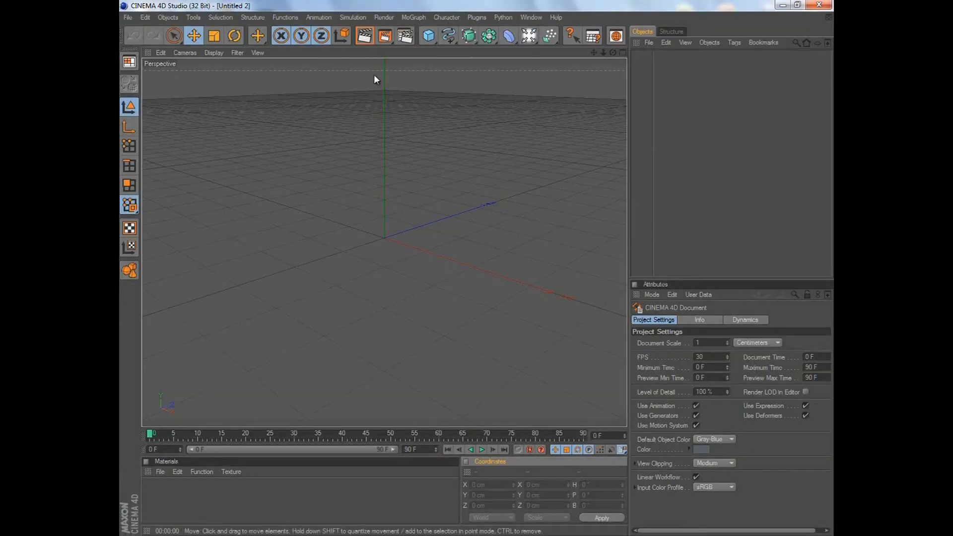
{"action": "left_click_drag", "start_coordinate": [432, 37], "coordinate": [454, 44]}
{"action": "left_click", "coordinate": [536, 484]}
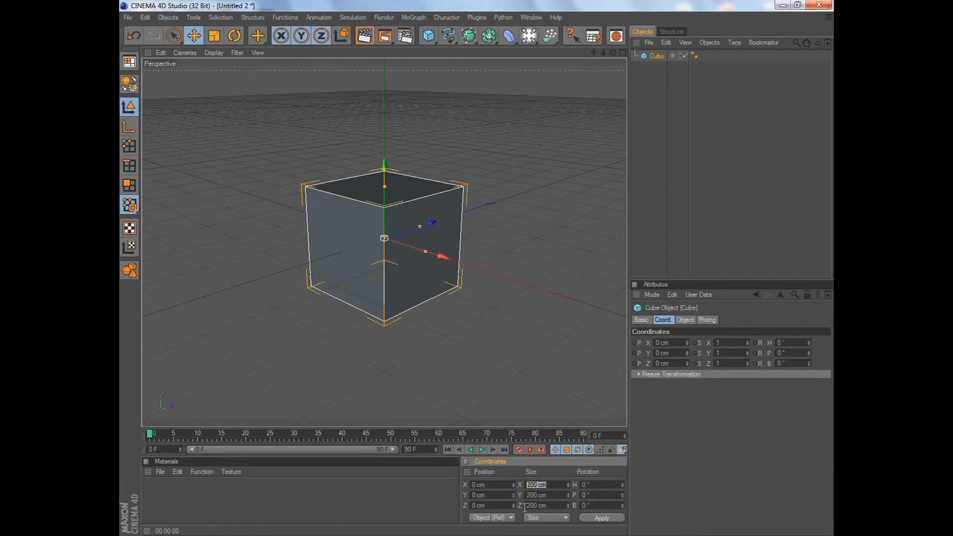
{"action": "type", "text": "160"}
{"action": "key", "text": "Tab"}
{"action": "type", "text": "160"}
{"action": "key", "text": "Tab"}
{"action": "type", "text": "160"}
{"action": "key", "text": "Return"}
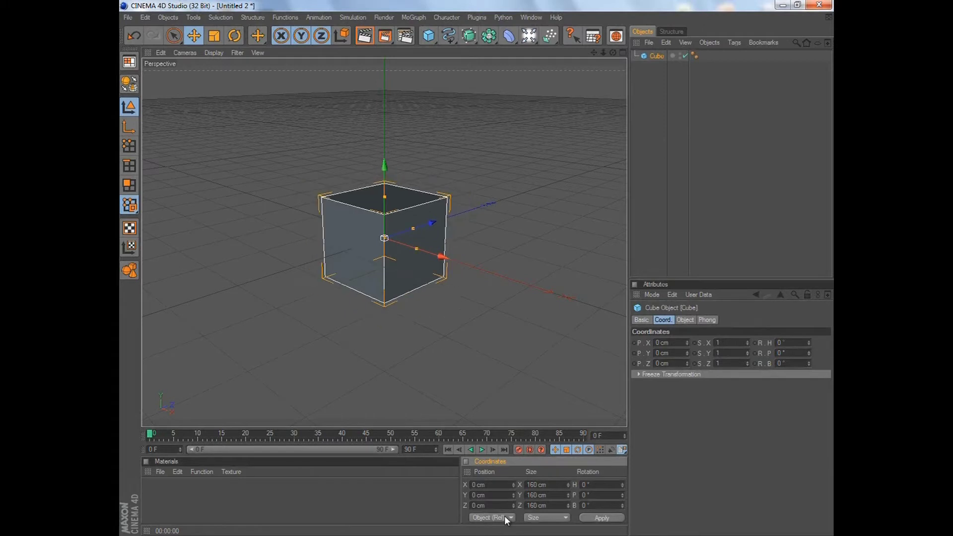
Switch to the PIGGY.c4d project and check the X, Y and Z size of the Head object
{"action": "left_click", "coordinate": [530, 17]}
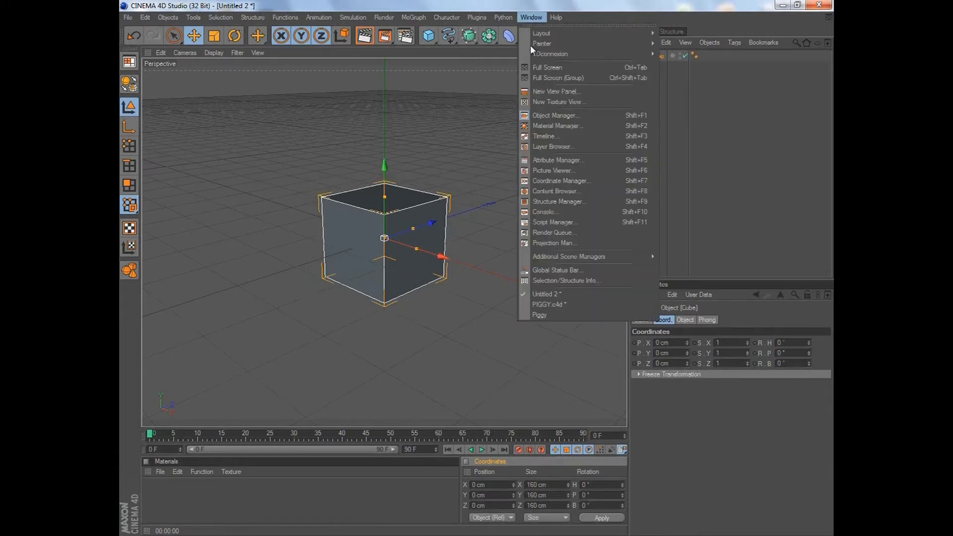
{"action": "left_click", "coordinate": [575, 317]}
{"action": "left_click", "coordinate": [253, 227]}
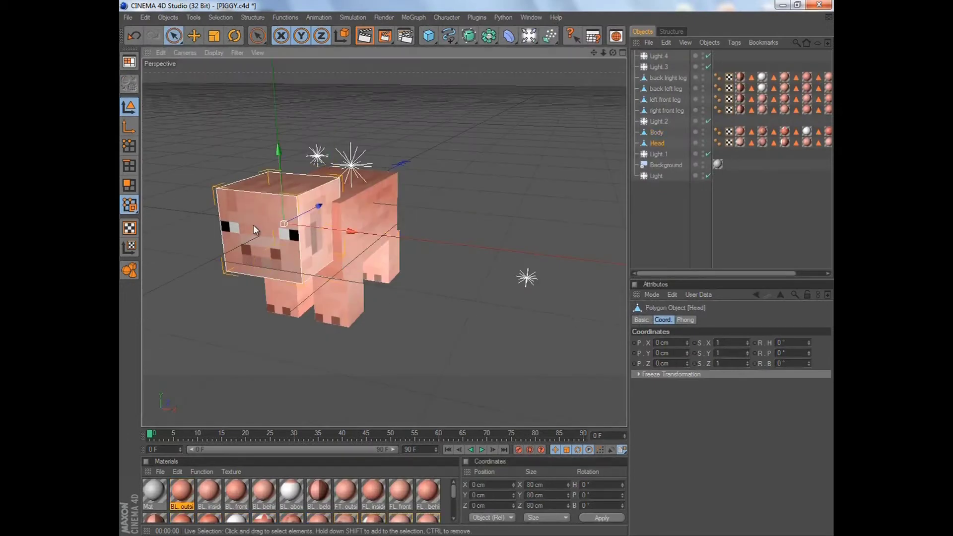
{"action": "left_click_drag", "start_coordinate": [613, 53], "coordinate": [477, 268]}
{"action": "left_click", "coordinate": [549, 487]}
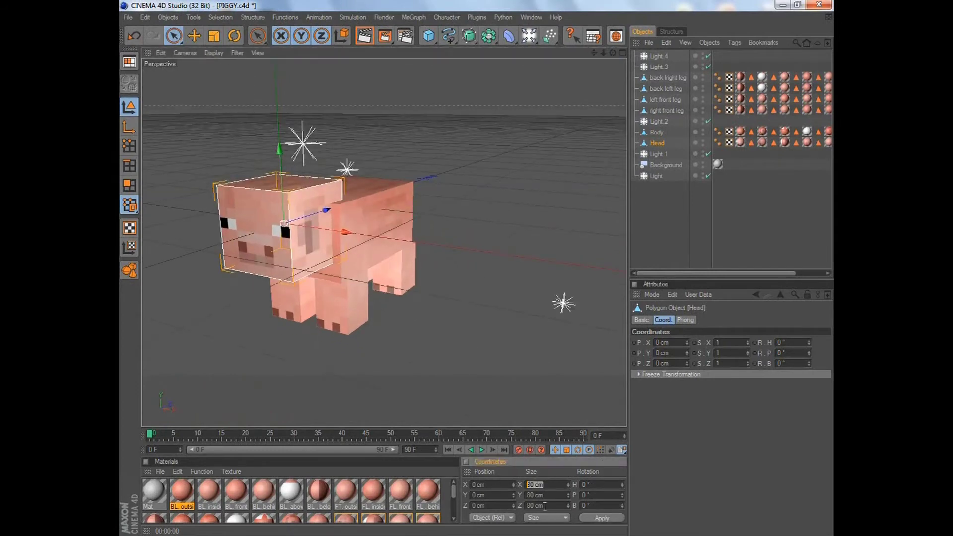
Switch to the Untitled 2 project and set the cube's size to 80 cm in X, Y and Z
{"action": "left_click", "coordinate": [523, 17]}
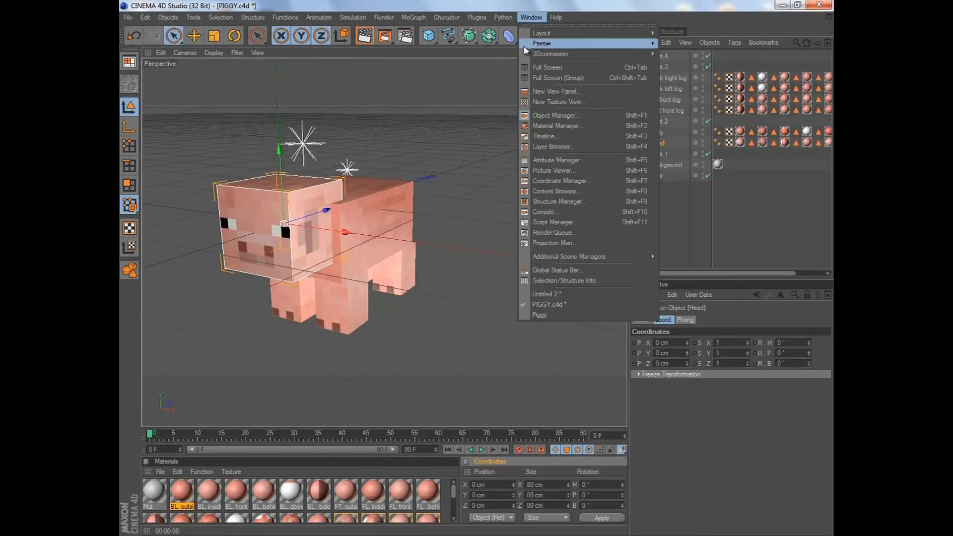
{"action": "left_click", "coordinate": [570, 293]}
{"action": "left_click", "coordinate": [560, 483]}
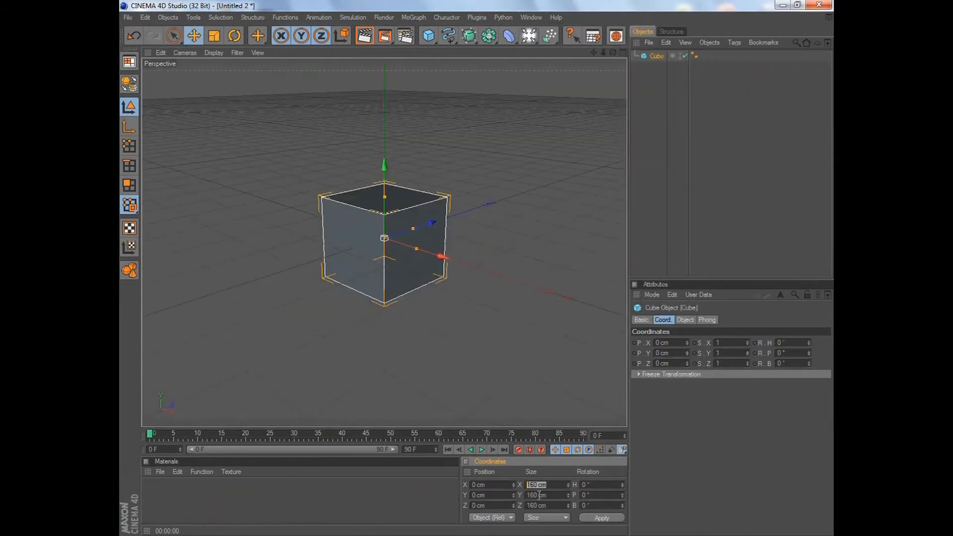
{"action": "type", "text": "80"}
{"action": "key", "text": "Return"}
{"action": "left_click", "coordinate": [521, 495]}
{"action": "type", "text": "80"}
{"action": "key", "text": "Tab"}
{"action": "type", "text": "80"}
{"action": "key", "text": "Return"}
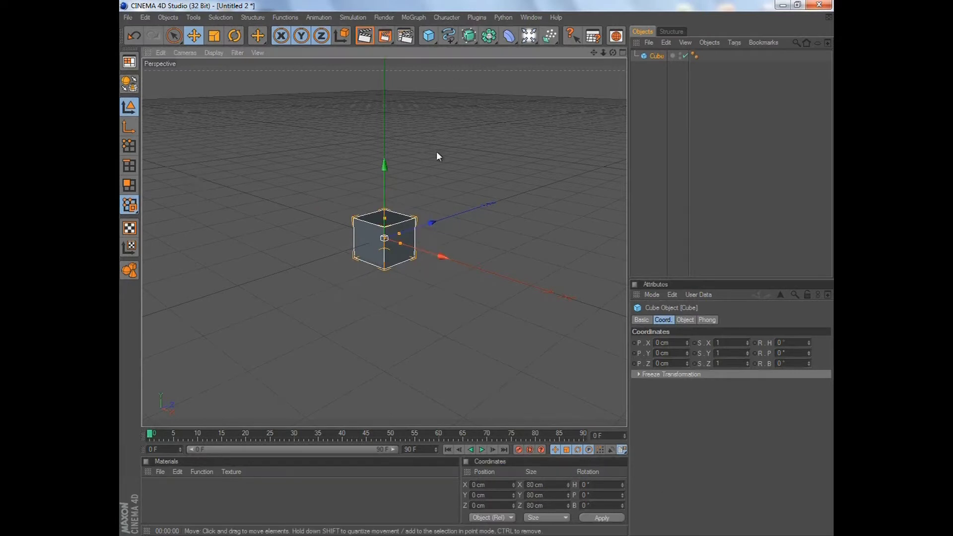
Convert the cube to an editable polygon object and select its top face in polygon mode
{"action": "key", "text": "c"}
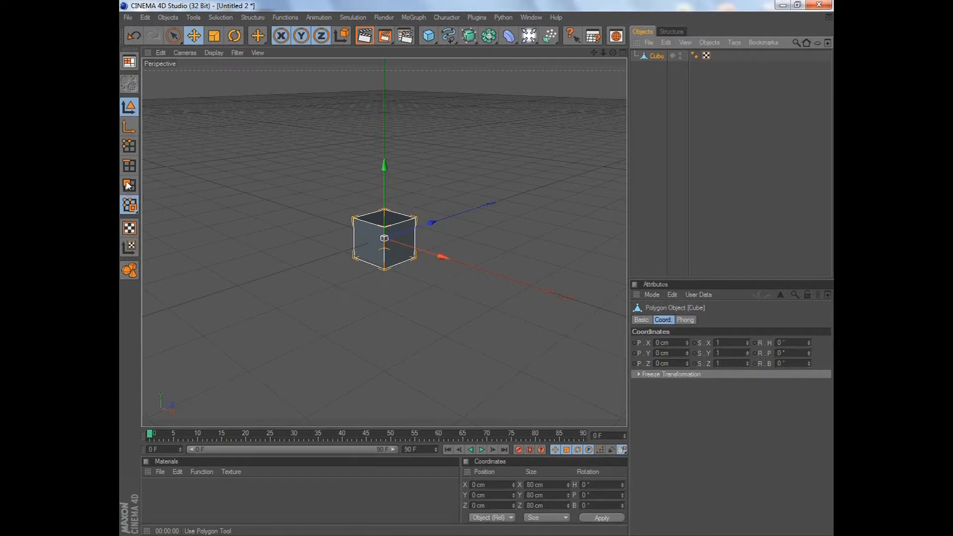
{"action": "left_click", "coordinate": [137, 186]}
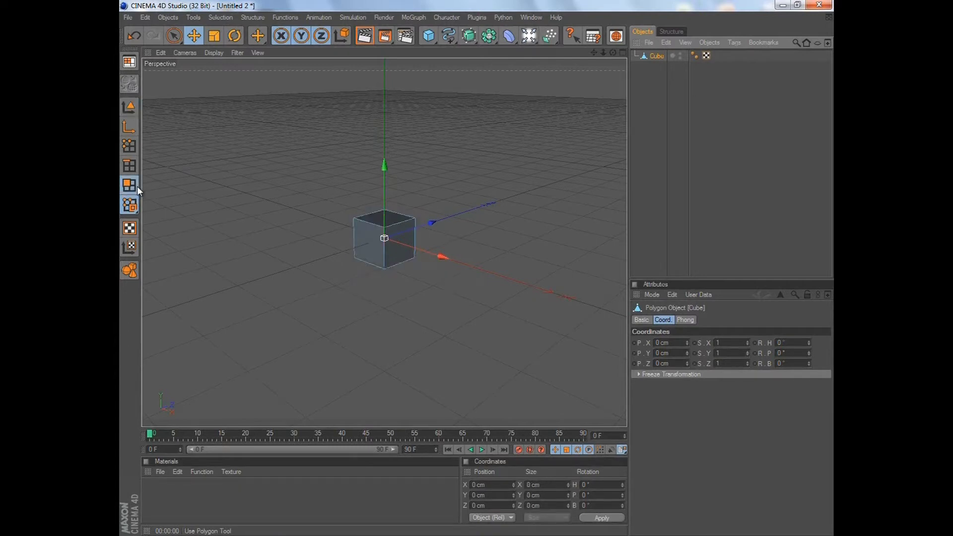
{"action": "left_click", "coordinate": [377, 246]}
{"action": "left_click", "coordinate": [388, 251]}
{"action": "left_click", "coordinate": [384, 218]}
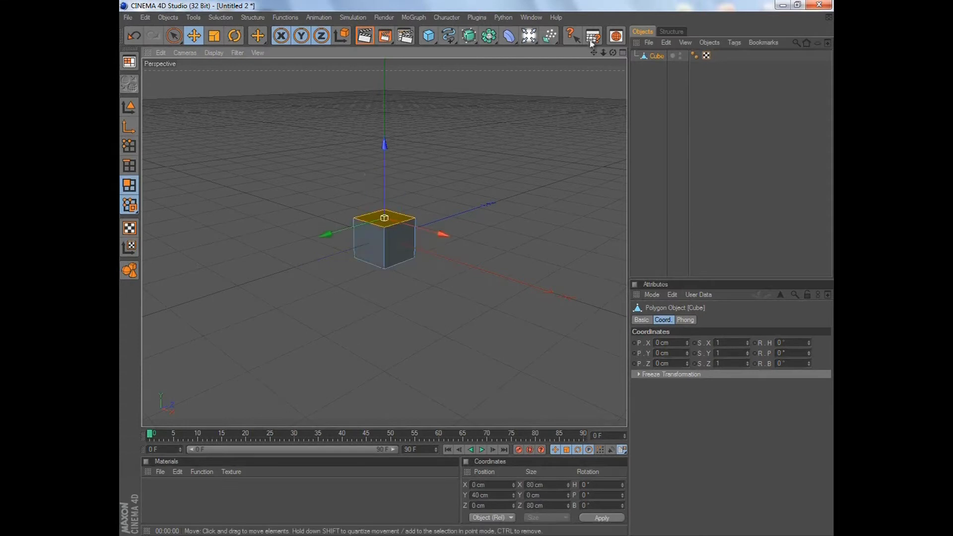
Select the cube's bottom face and one of its side faces individually
{"action": "left_click_drag", "start_coordinate": [612, 53], "coordinate": [475, 275]}
{"action": "left_click", "coordinate": [393, 256]}
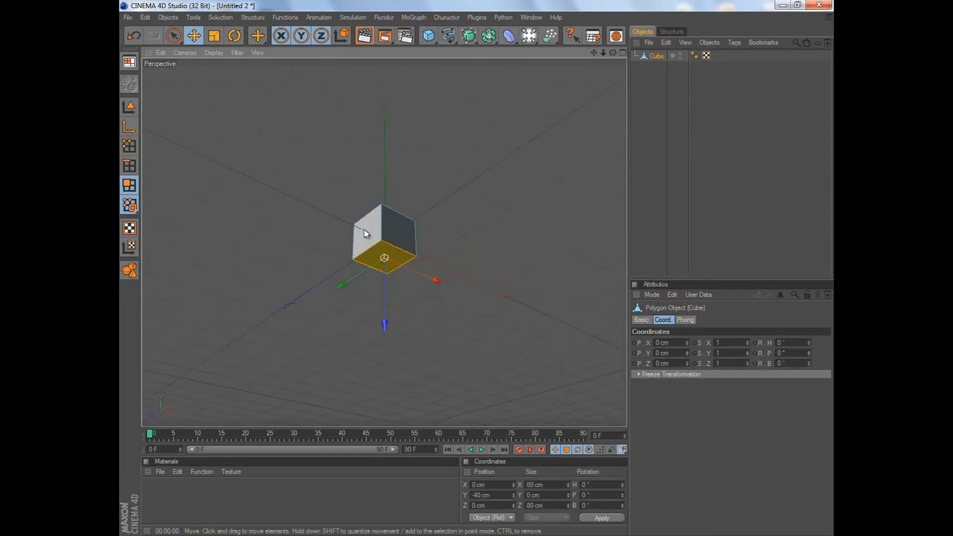
{"action": "left_click", "coordinate": [362, 230]}
{"action": "left_click_drag", "start_coordinate": [362, 230], "coordinate": [521, 178], "text": "alt"}
{"action": "left_click_drag", "start_coordinate": [612, 53], "coordinate": [473, 266]}
Try selecting the cube's visible faces one by one, ending with the front face on the positive Z side
{"action": "left_click", "coordinate": [146, 461]}
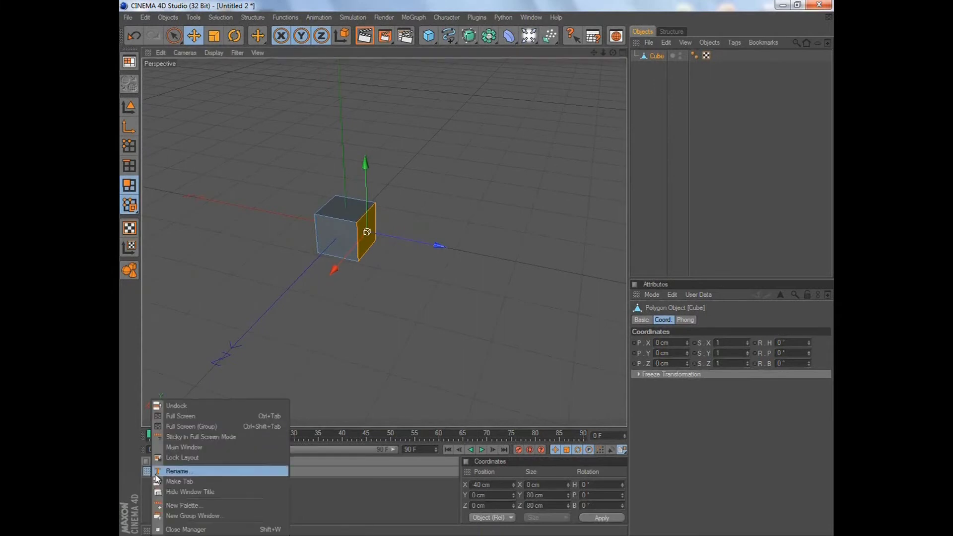
{"action": "left_click", "coordinate": [303, 511]}
{"action": "left_click", "coordinate": [341, 235]}
{"action": "left_click", "coordinate": [365, 231]}
{"action": "left_click", "coordinate": [347, 205]}
{"action": "left_click", "coordinate": [343, 231]}
{"action": "left_click", "coordinate": [311, 490]}
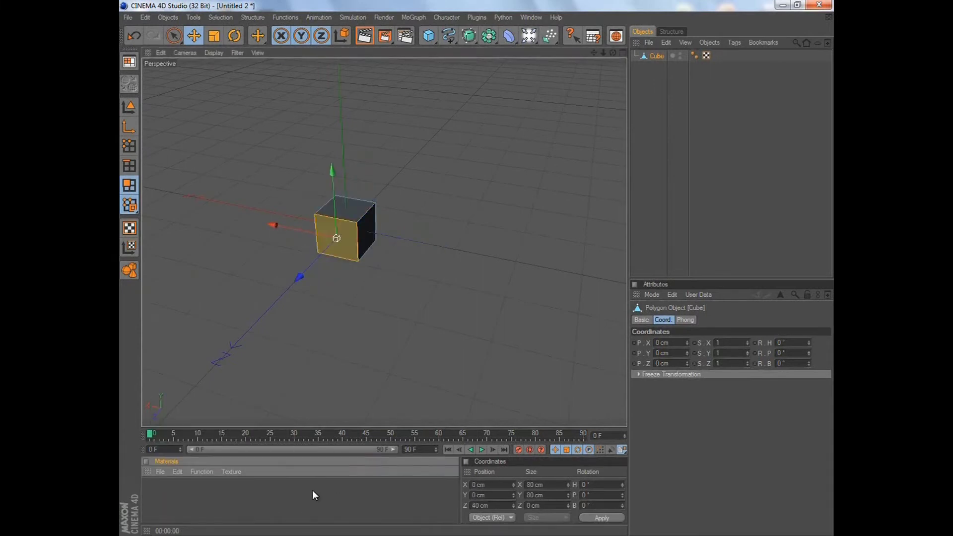
Create a new material and open it in the Material Editor
{"action": "left_click", "coordinate": [160, 473]}
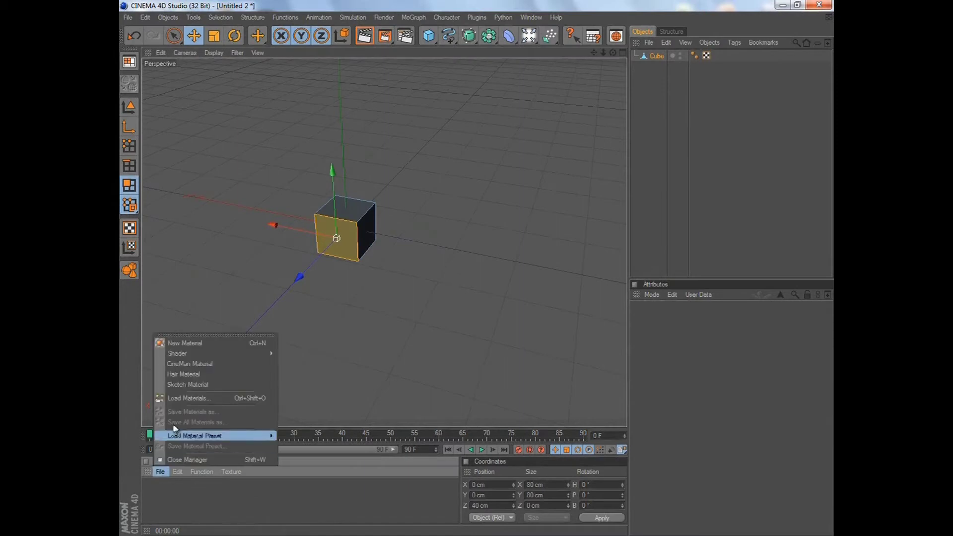
{"action": "left_click", "coordinate": [207, 344]}
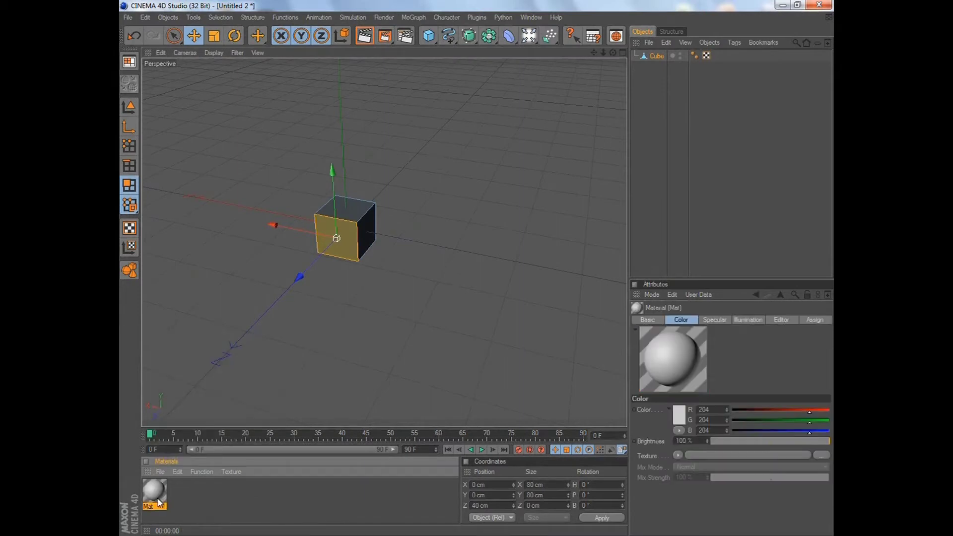
{"action": "double_click", "coordinate": [158, 500]}
{"action": "left_click_drag", "start_coordinate": [343, 74], "coordinate": [321, 142]}
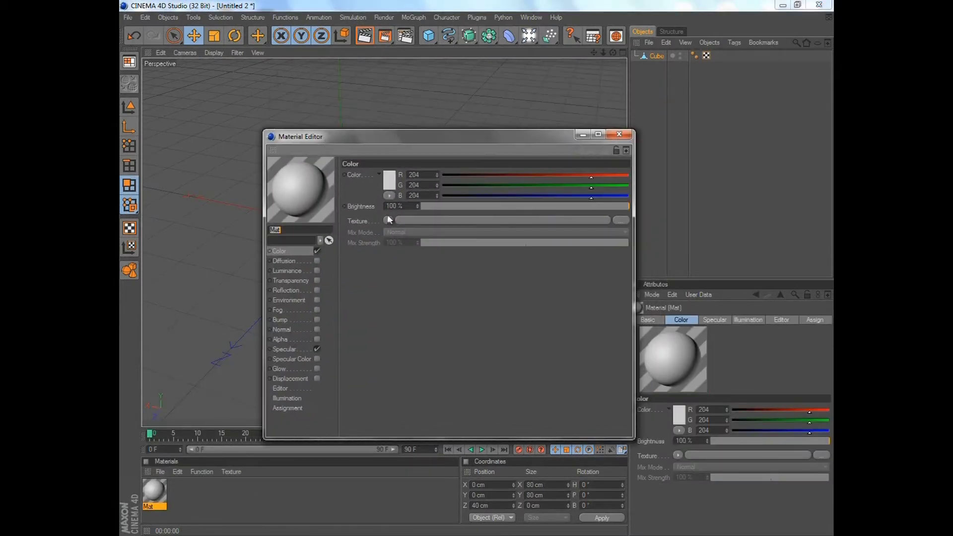
Load HEAD-front.png from the desktop's MC pig\Glava folder as the material's color texture, without copying it to the document location
{"action": "left_click", "coordinate": [387, 220]}
{"action": "left_click", "coordinate": [397, 238]}
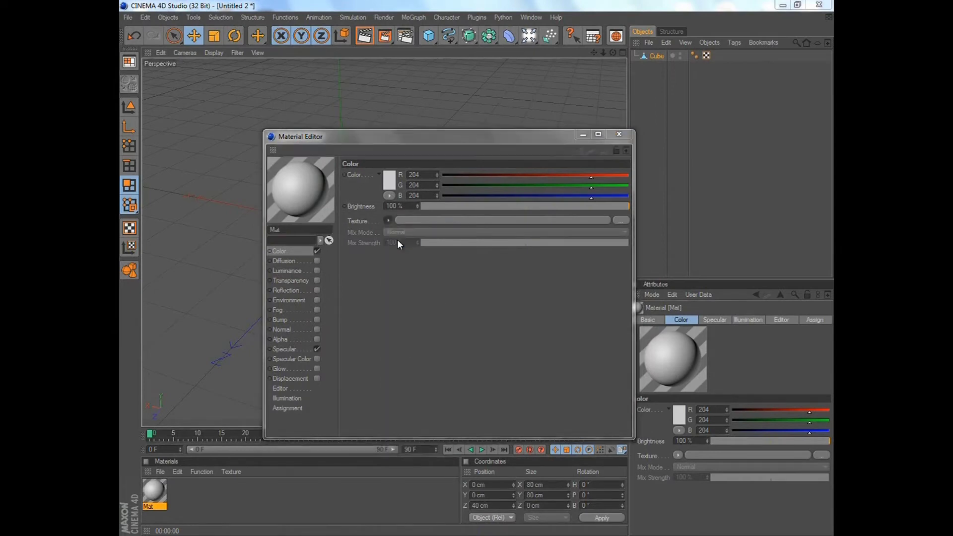
{"action": "left_click", "coordinate": [311, 230]}
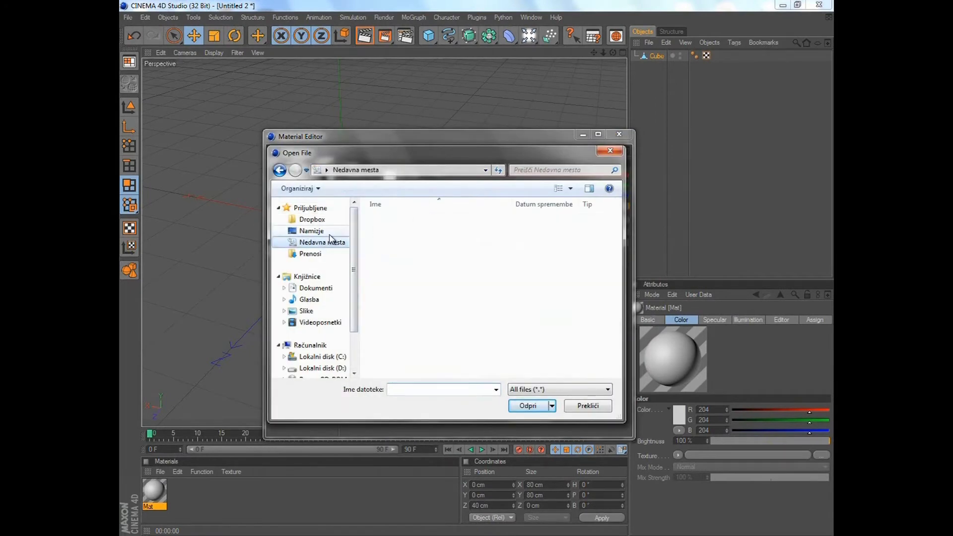
{"action": "left_click_drag", "start_coordinate": [617, 213], "coordinate": [619, 261]}
{"action": "double_click", "coordinate": [422, 298]}
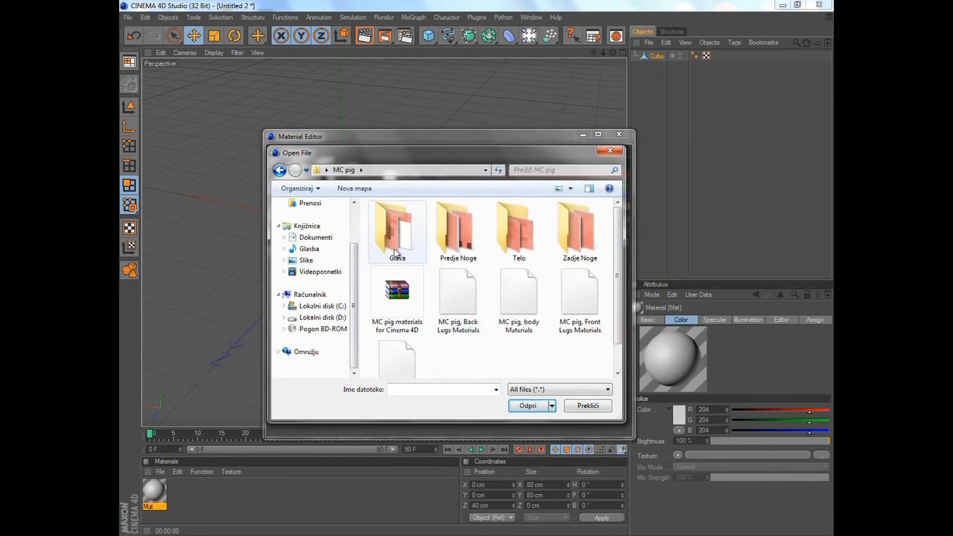
{"action": "double_click", "coordinate": [400, 259]}
{"action": "double_click", "coordinate": [472, 310]}
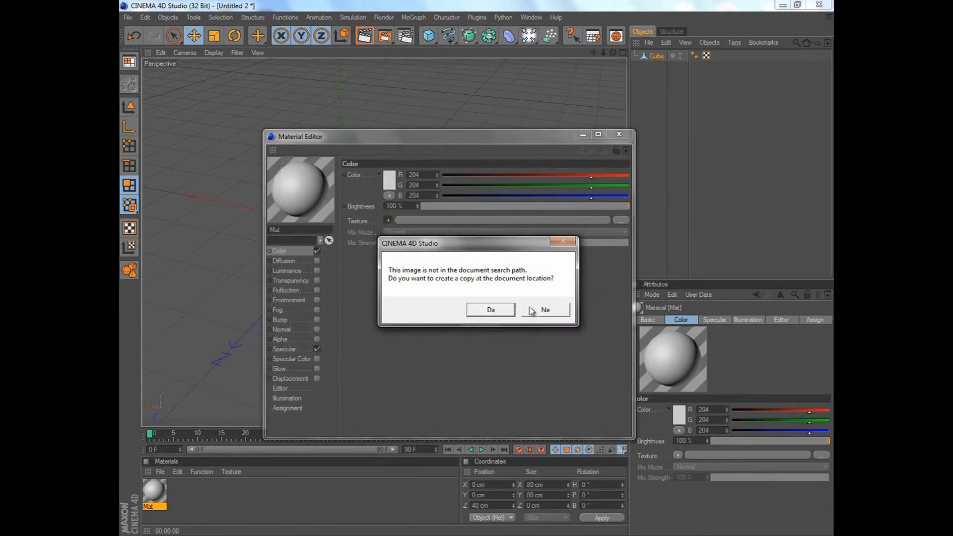
{"action": "left_click", "coordinate": [531, 311]}
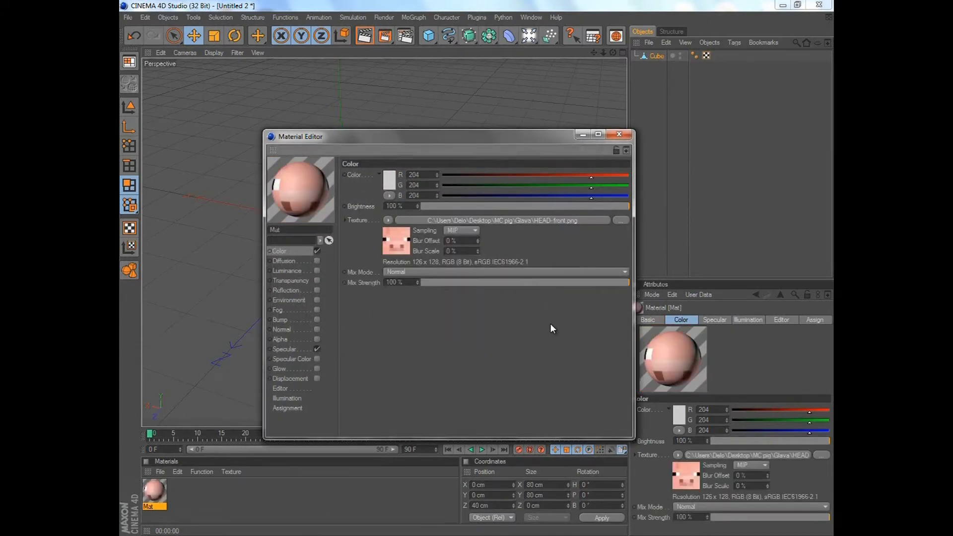
{"action": "left_click", "coordinate": [619, 134]}
Use Live Selection to try picking different cube faces, finishing with only the front face selected
{"action": "left_click", "coordinate": [160, 491]}
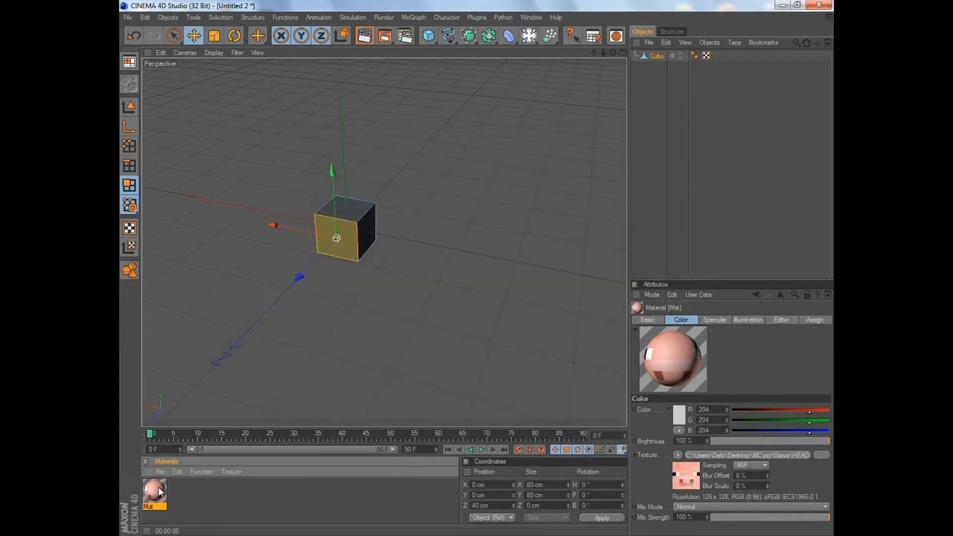
{"action": "left_click", "coordinate": [216, 501]}
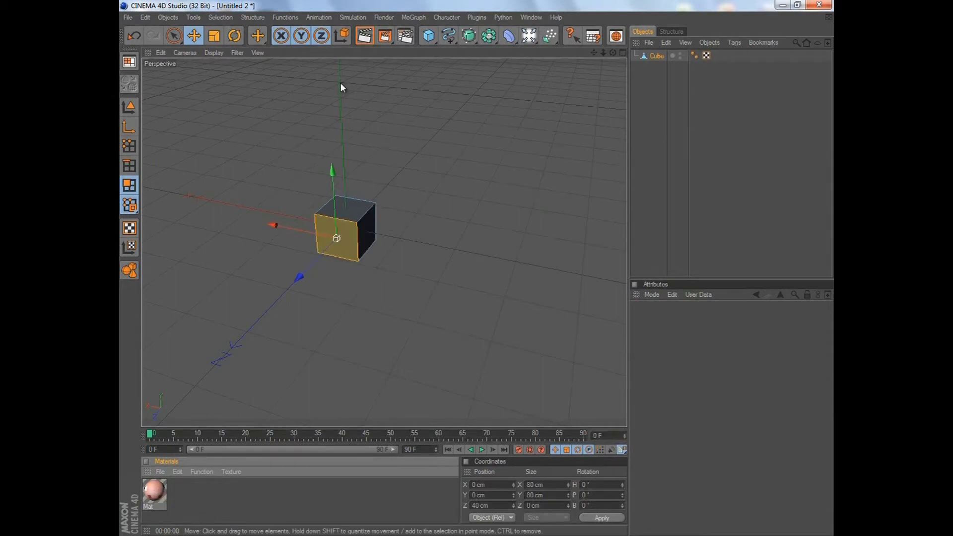
{"action": "left_click", "coordinate": [171, 36]}
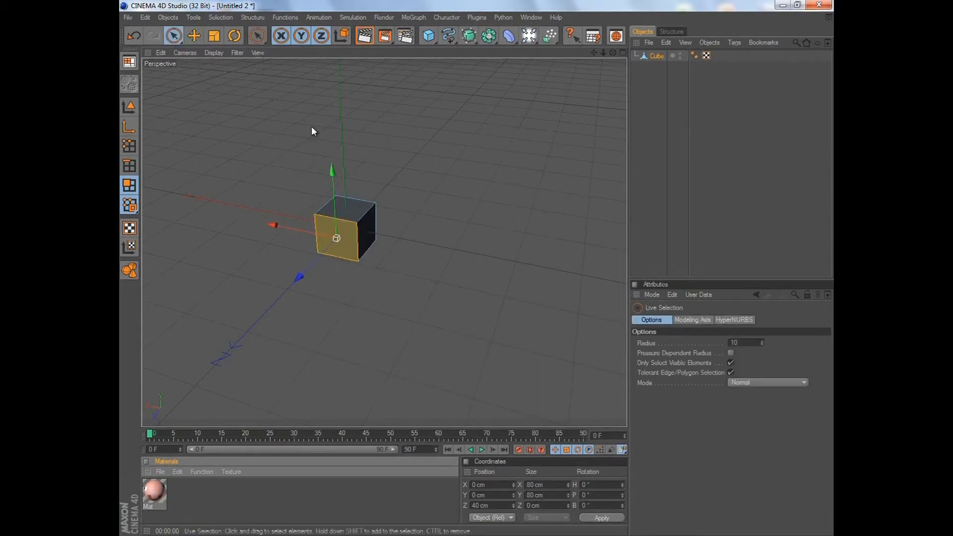
{"action": "left_click", "coordinate": [367, 231]}
{"action": "left_click", "coordinate": [346, 208]}
{"action": "left_click", "coordinate": [339, 226]}
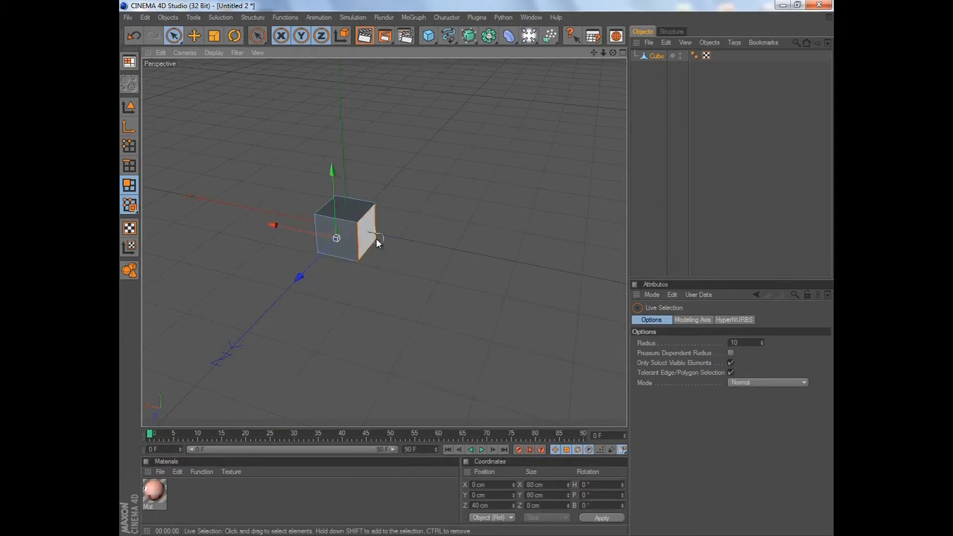
{"action": "left_click_drag", "start_coordinate": [346, 208], "coordinate": [343, 280]}
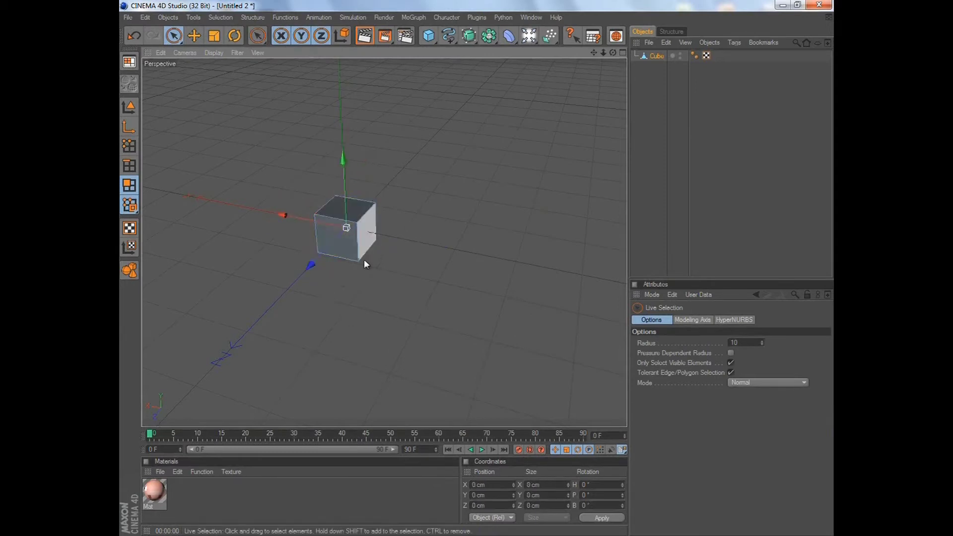
{"action": "left_click", "coordinate": [346, 252]}
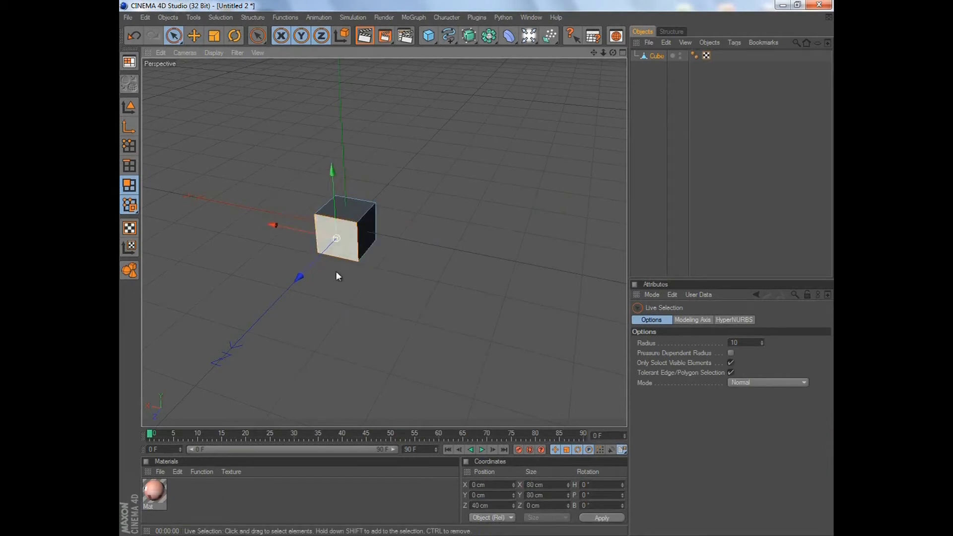
Apply the pig face material to the selected front face, render the view and deselect the face
{"action": "left_click", "coordinate": [155, 496]}
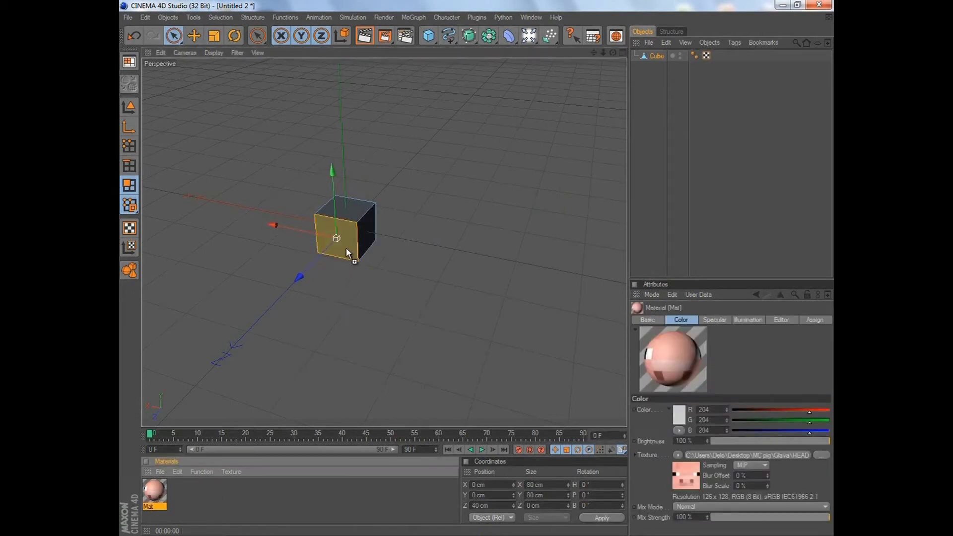
{"action": "left_click_drag", "start_coordinate": [348, 253], "coordinate": [347, 253]}
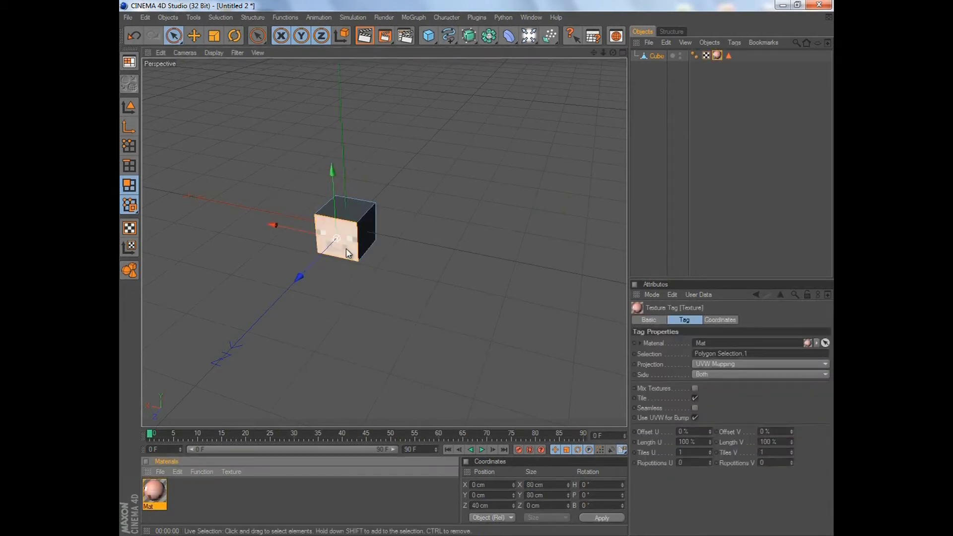
{"action": "left_click", "coordinate": [363, 37]}
{"action": "left_click_drag", "start_coordinate": [613, 51], "coordinate": [475, 266]}
{"action": "left_click", "coordinate": [388, 257]}
{"action": "left_click_drag", "start_coordinate": [612, 52], "coordinate": [478, 268]}
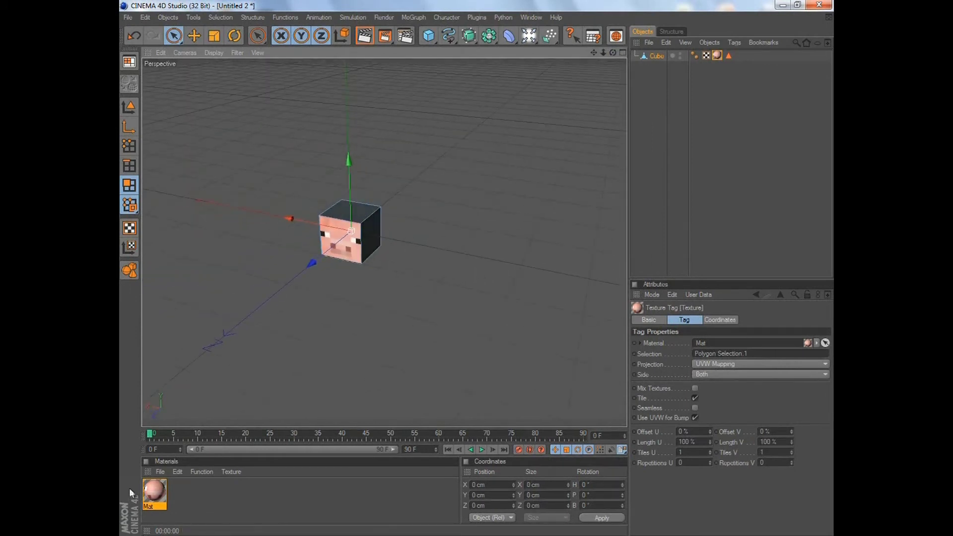
Load the materials from the Piggy file in D:\Cinema 4D 12\library\materialpreview
{"action": "left_click", "coordinate": [161, 472]}
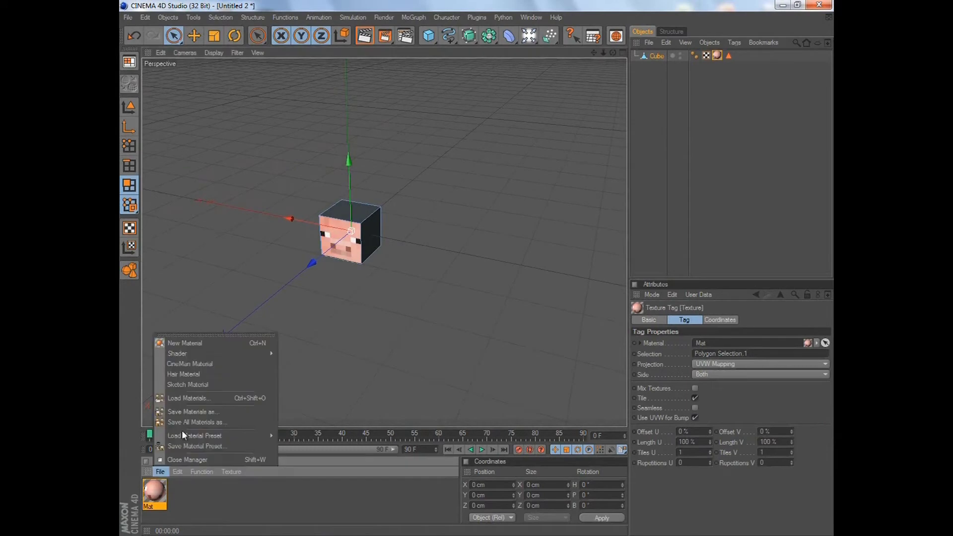
{"action": "left_click", "coordinate": [222, 400]}
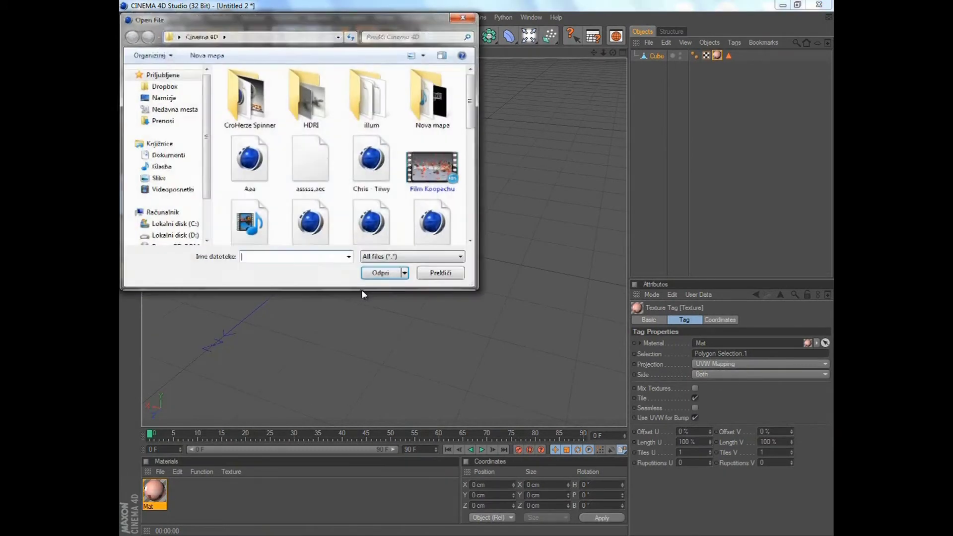
{"action": "left_click", "coordinate": [193, 236]}
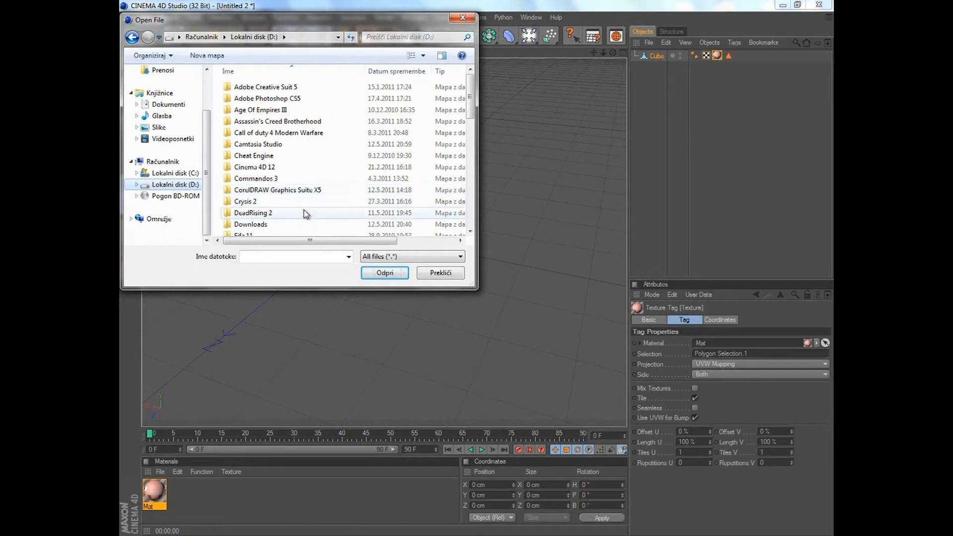
{"action": "double_click", "coordinate": [313, 166]}
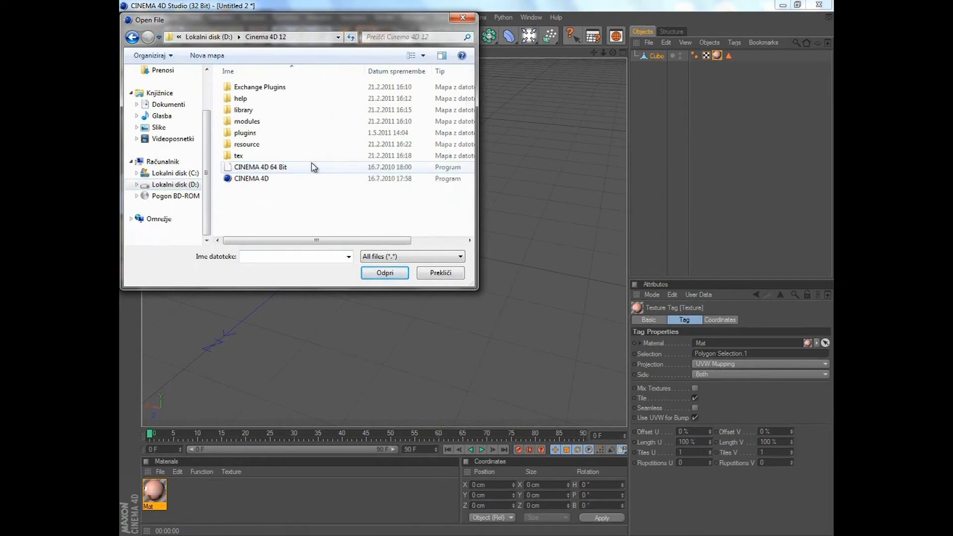
{"action": "double_click", "coordinate": [302, 110]}
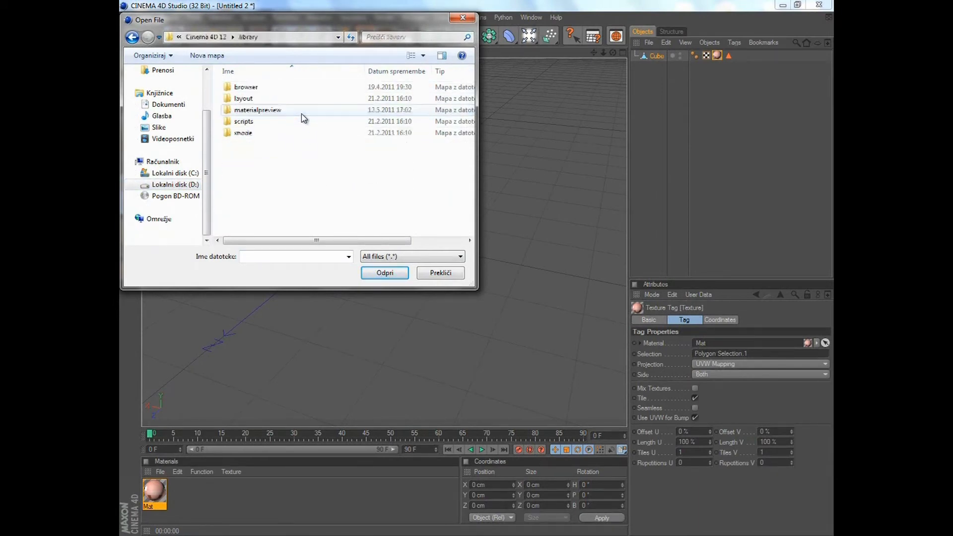
{"action": "double_click", "coordinate": [309, 110]}
{"action": "double_click", "coordinate": [287, 211]}
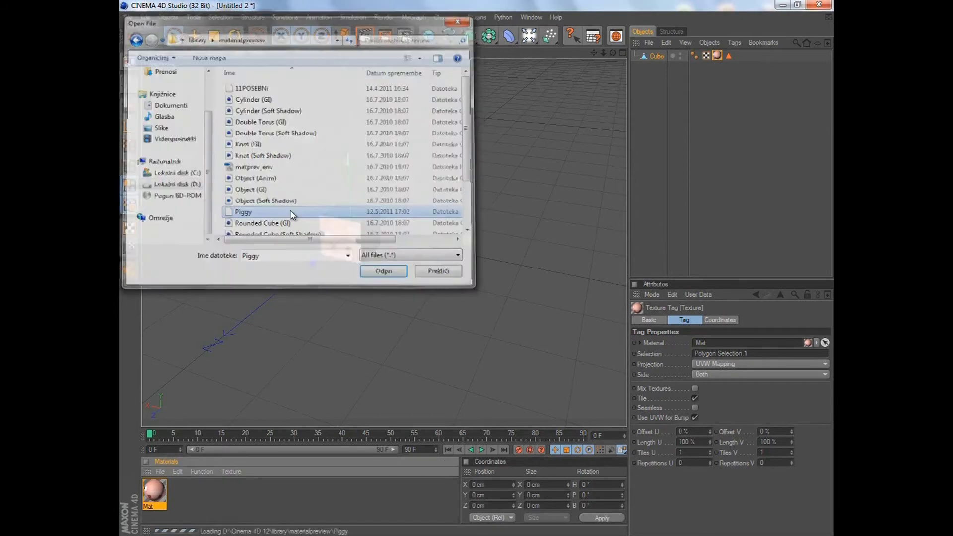
Apply the H. behind material to the back face of the head cube
{"action": "left_click_drag", "start_coordinate": [454, 494], "coordinate": [453, 517]}
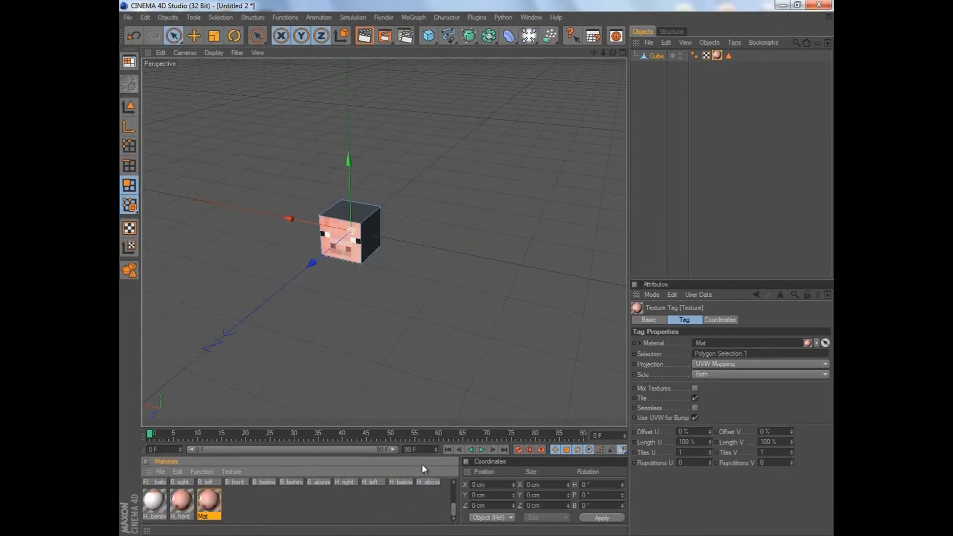
{"action": "left_click", "coordinate": [364, 226]}
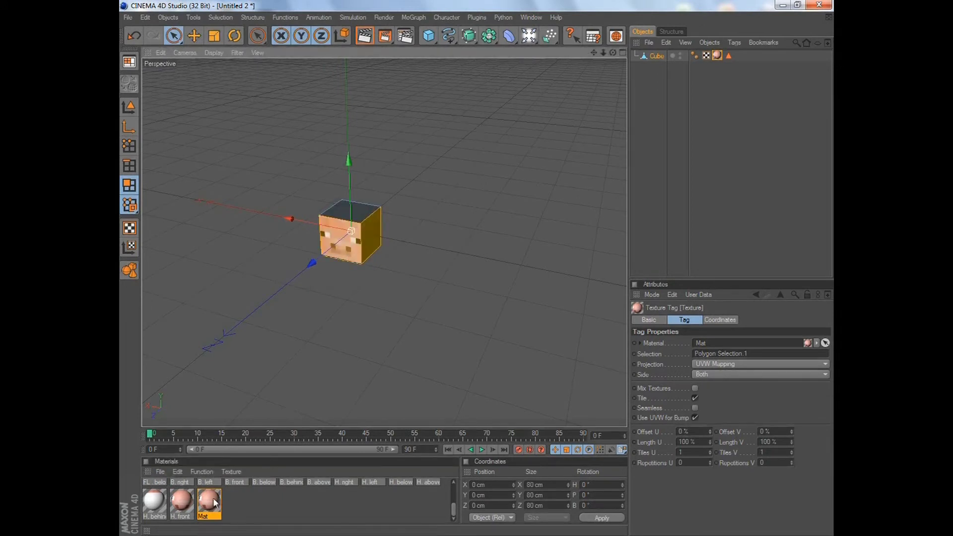
{"action": "left_click", "coordinate": [191, 502]}
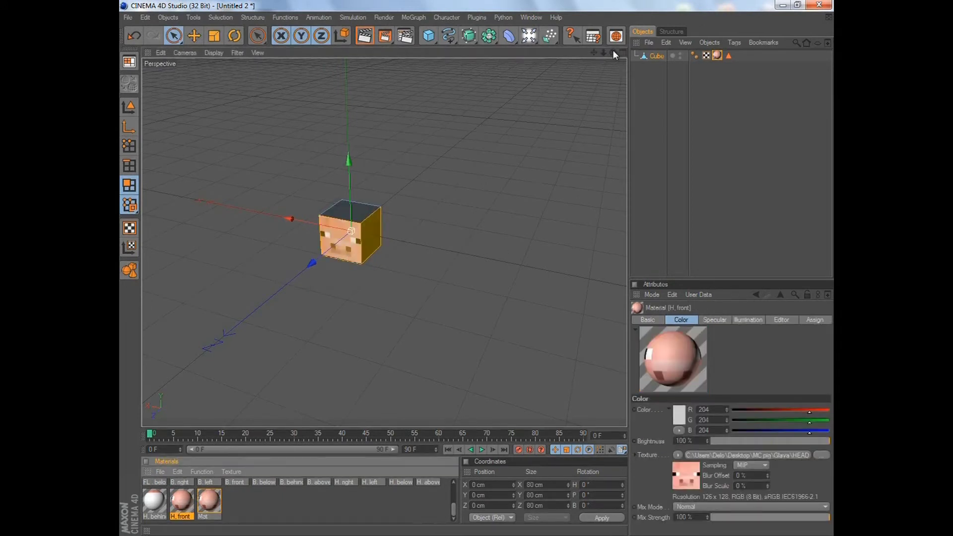
{"action": "left_click_drag", "start_coordinate": [612, 52], "coordinate": [585, 55]}
{"action": "left_click_drag", "start_coordinate": [153, 501], "coordinate": [370, 216]}
Apply the H. below material to the head's bottom face and render the view
{"action": "left_click", "coordinate": [400, 489]}
{"action": "left_click_drag", "start_coordinate": [476, 357], "coordinate": [479, 272], "text": "alt"}
{"action": "left_click_drag", "start_coordinate": [401, 489], "coordinate": [355, 263]}
{"action": "key", "text": "ctrl+r"}
Try to apply the H. above material to the head's top face and render the view
{"action": "left_click_drag", "start_coordinate": [446, 298], "coordinate": [354, 55], "text": "alt"}
{"action": "left_click", "coordinate": [351, 207]}
{"action": "key", "text": "ctrl+r"}
{"action": "left_click_drag", "start_coordinate": [428, 489], "coordinate": [350, 213]}
{"action": "left_click", "coordinate": [292, 489]}
Apply H. behind to the head's back face and H. above to its top face, rendering the result
{"action": "left_click_drag", "start_coordinate": [446, 297], "coordinate": [487, 278], "text": "alt"}
{"action": "left_click", "coordinate": [365, 251]}
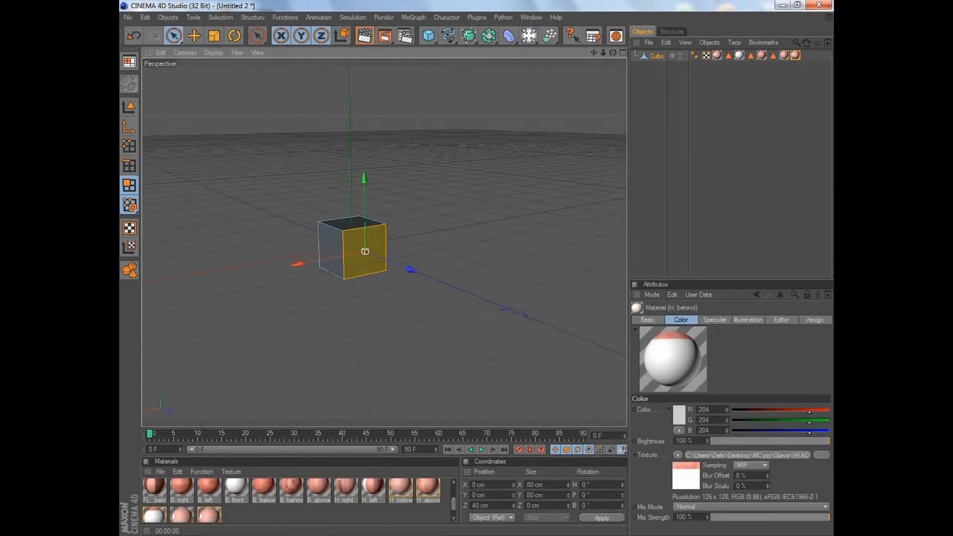
{"action": "left_click", "coordinate": [353, 222]}
{"action": "left_click_drag", "start_coordinate": [428, 488], "coordinate": [353, 224]}
{"action": "key", "text": "ctrl+r"}
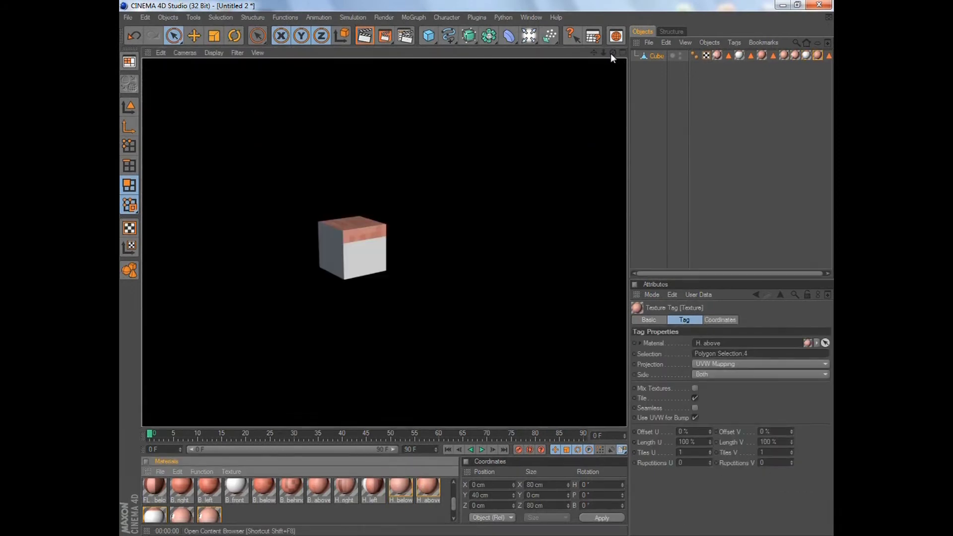
Select one side face of the head and apply the H. left material to it
{"action": "left_click_drag", "start_coordinate": [391, 359], "coordinate": [486, 268], "text": "alt"}
{"action": "left_click", "coordinate": [322, 240]}
{"action": "left_click_drag", "start_coordinate": [373, 489], "coordinate": [323, 242]}
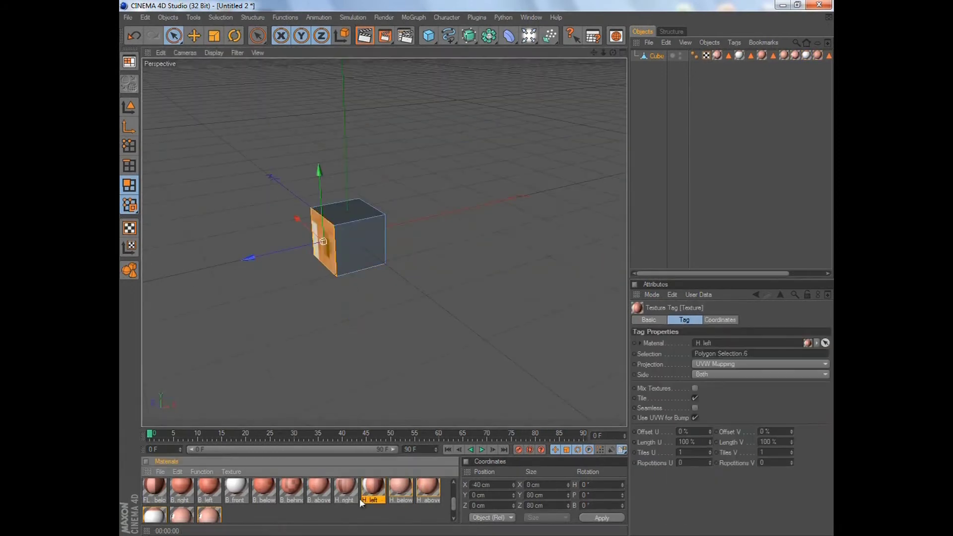
Apply the H. right material to the head's opposite side face and render the head from different angles
{"action": "left_click_drag", "start_coordinate": [377, 298], "coordinate": [421, 228], "text": "alt"}
{"action": "left_click", "coordinate": [373, 249]}
{"action": "left_click_drag", "start_coordinate": [346, 489], "coordinate": [373, 263]}
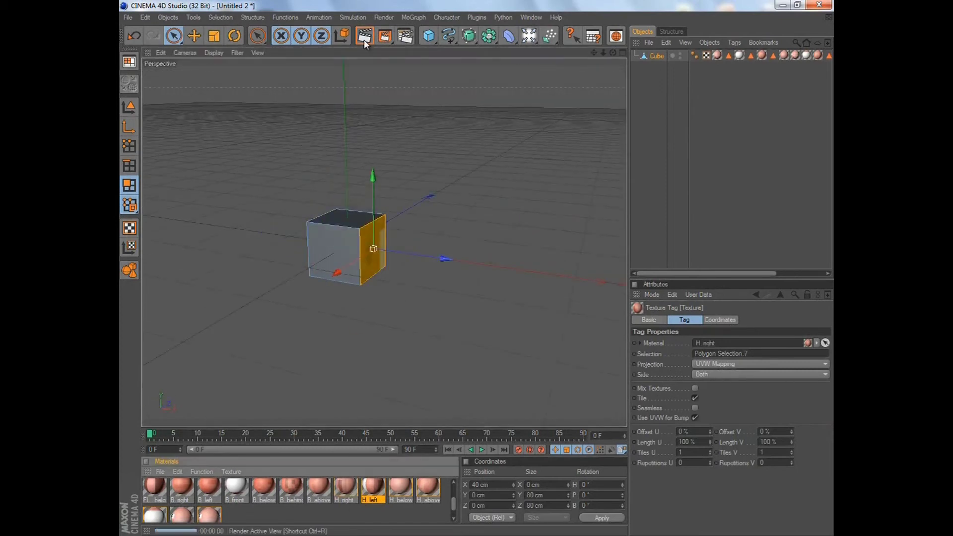
{"action": "left_click", "coordinate": [364, 39]}
{"action": "left_click_drag", "start_coordinate": [615, 54], "coordinate": [477, 266]}
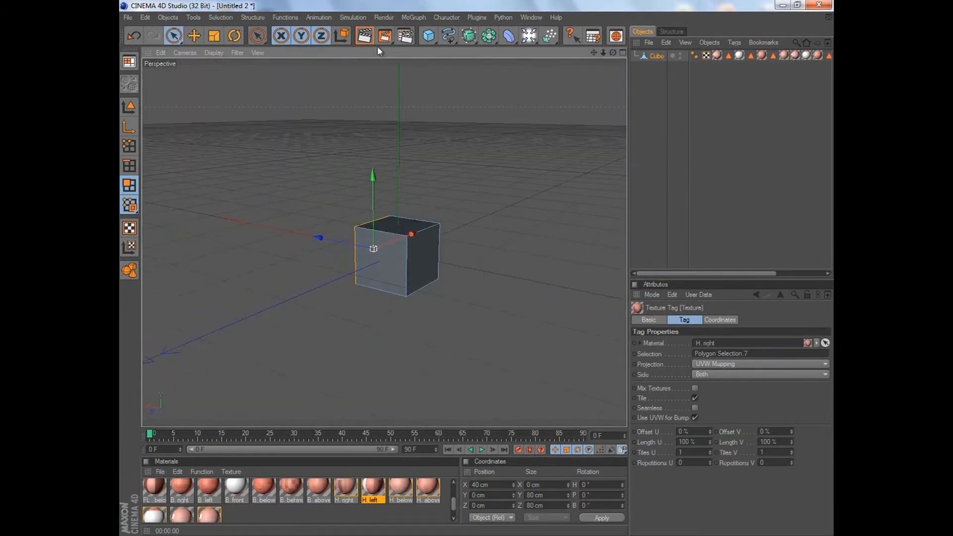
{"action": "left_click", "coordinate": [364, 35]}
{"action": "left_click_drag", "start_coordinate": [612, 52], "coordinate": [477, 267]}
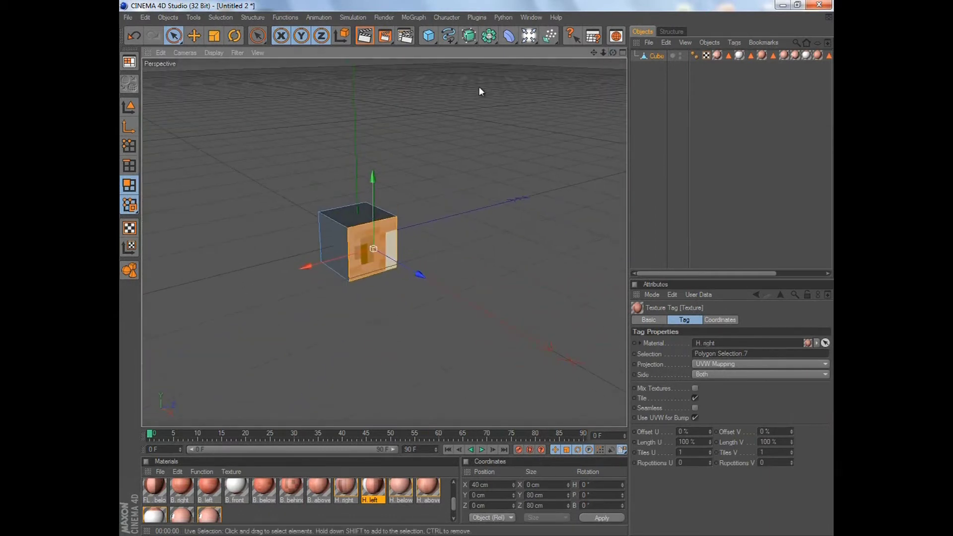
Add a second cube for the body and switch to Windows Explorer to open the Telo folder in MC pig
{"action": "left_click", "coordinate": [430, 37]}
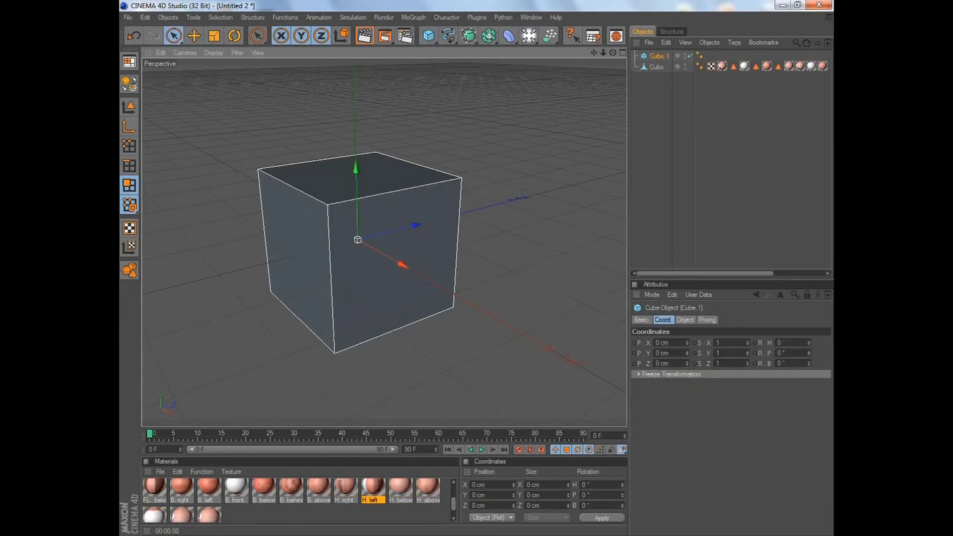
{"action": "key", "text": "alt+Tab"}
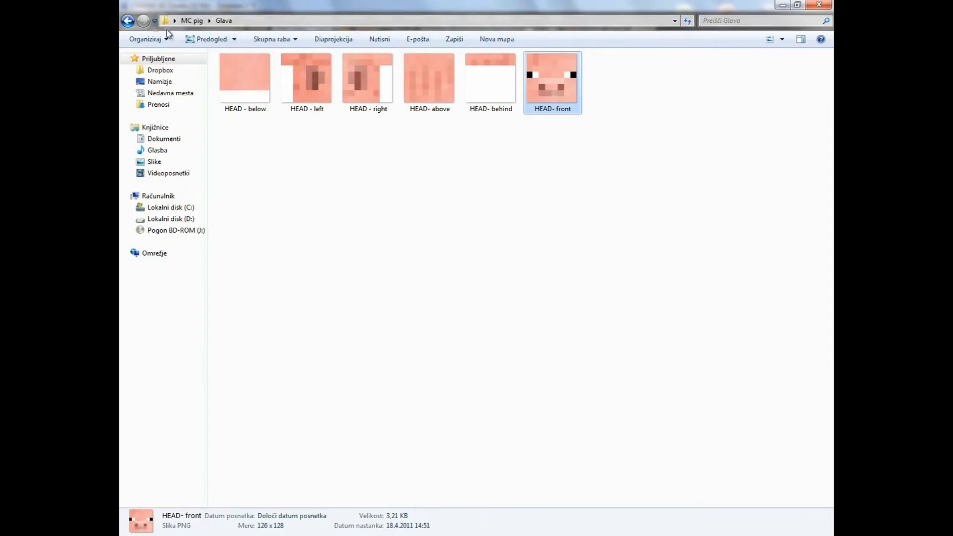
{"action": "key", "text": "BackSpace"}
{"action": "double_click", "coordinate": [368, 83]}
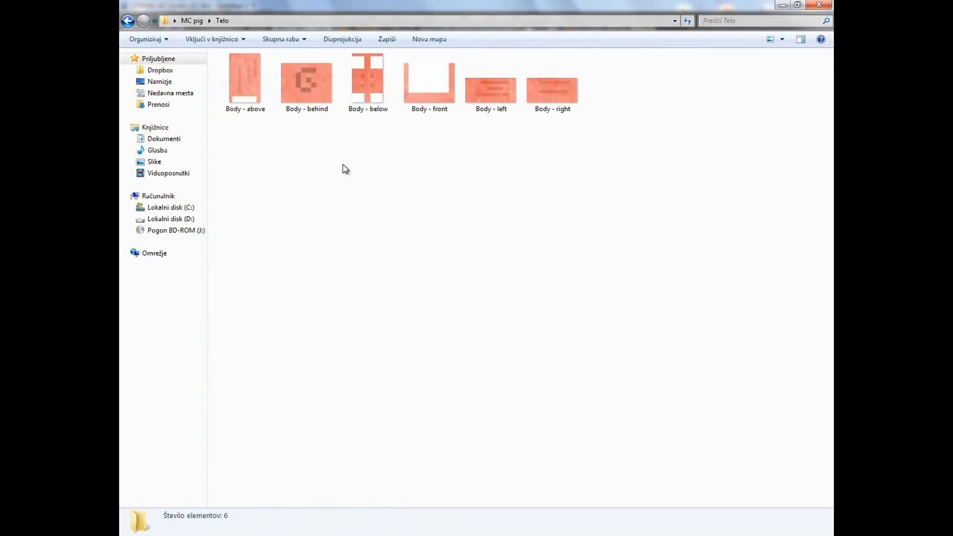
View the Body - above, Body - below and Body - front images one after another to examine the body textures
{"action": "double_click", "coordinate": [231, 76]}
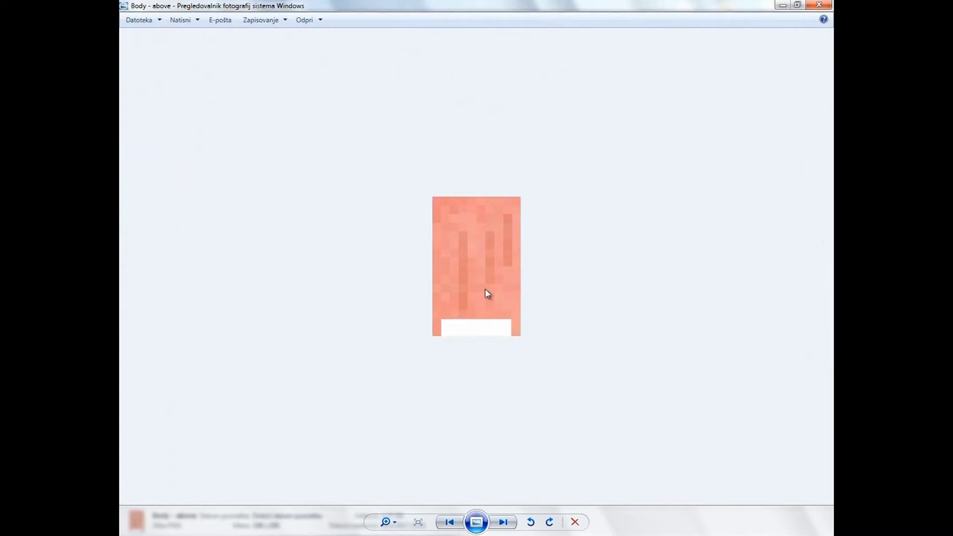
{"action": "left_click", "coordinate": [819, 4]}
{"action": "double_click", "coordinate": [360, 105]}
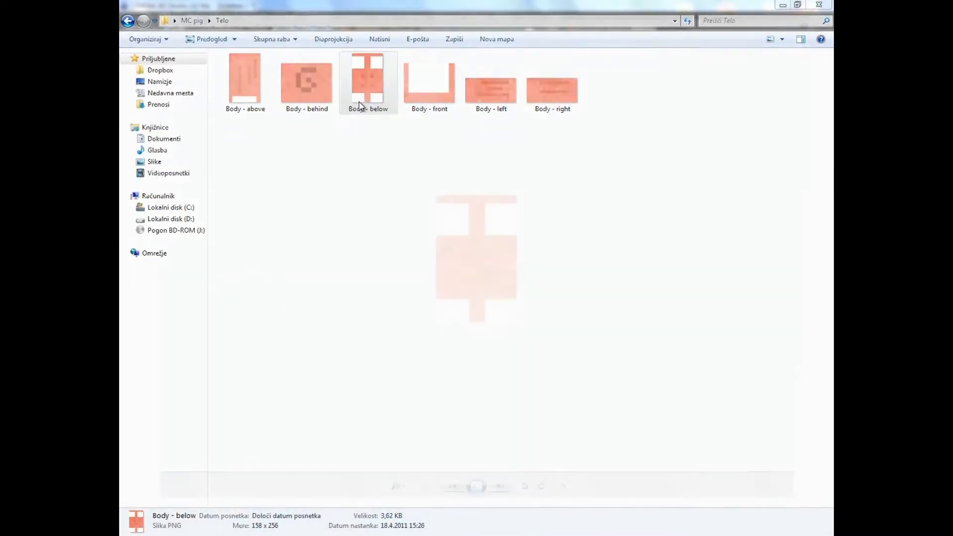
{"action": "left_click", "coordinate": [825, 5]}
{"action": "double_click", "coordinate": [422, 105]}
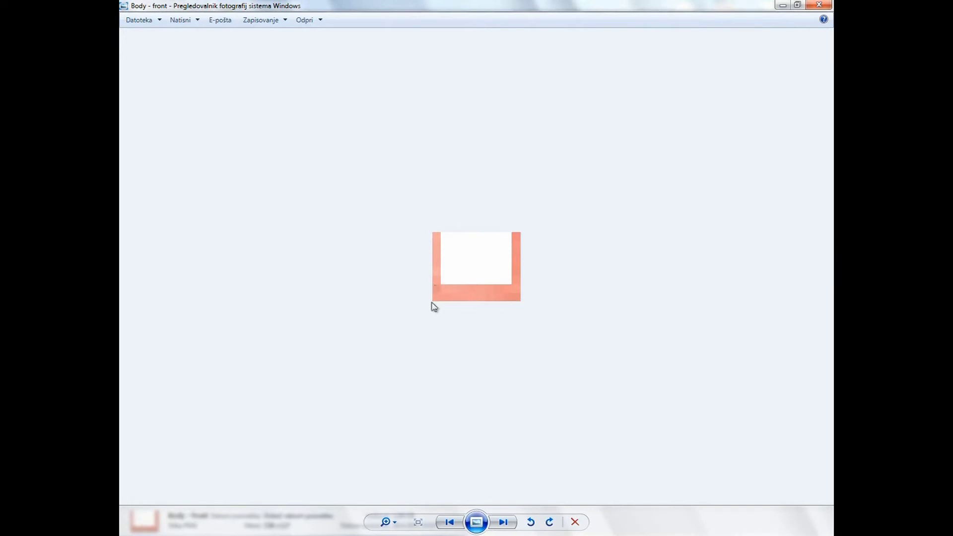
{"action": "left_click", "coordinate": [819, 4]}
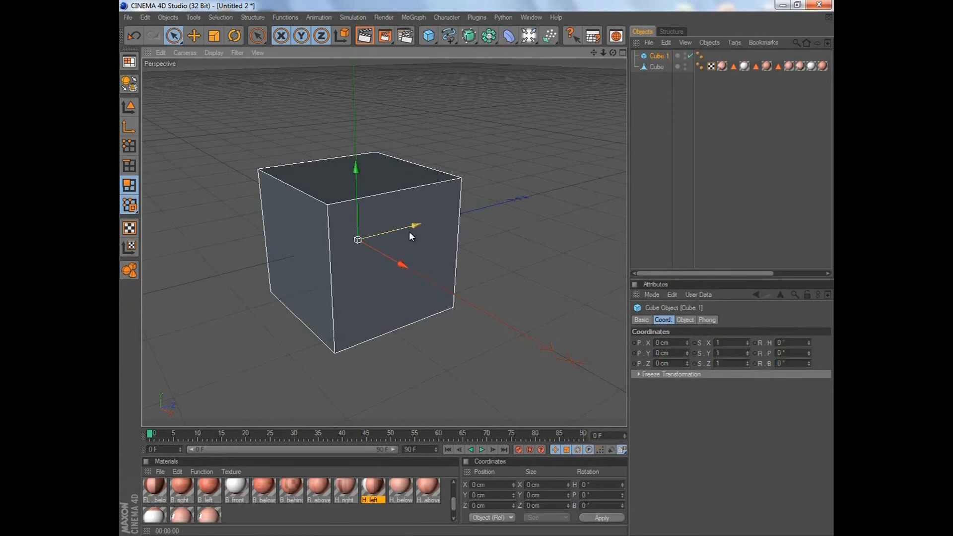
Move the new cube about 280 cm along Z, away from the back of the head
{"action": "left_click_drag", "start_coordinate": [409, 231], "coordinate": [476, 269]}
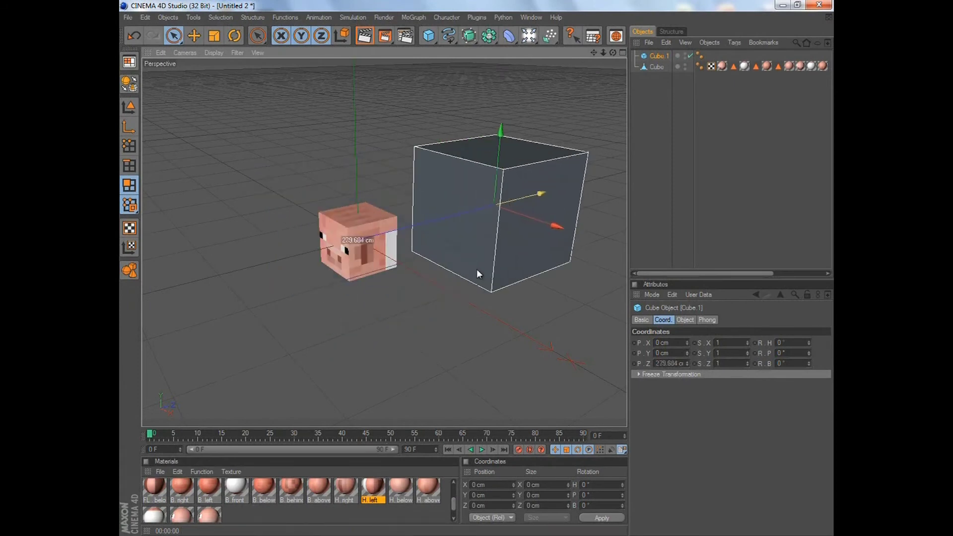
{"action": "left_click", "coordinate": [551, 485]}
{"action": "type", "text": "160"}
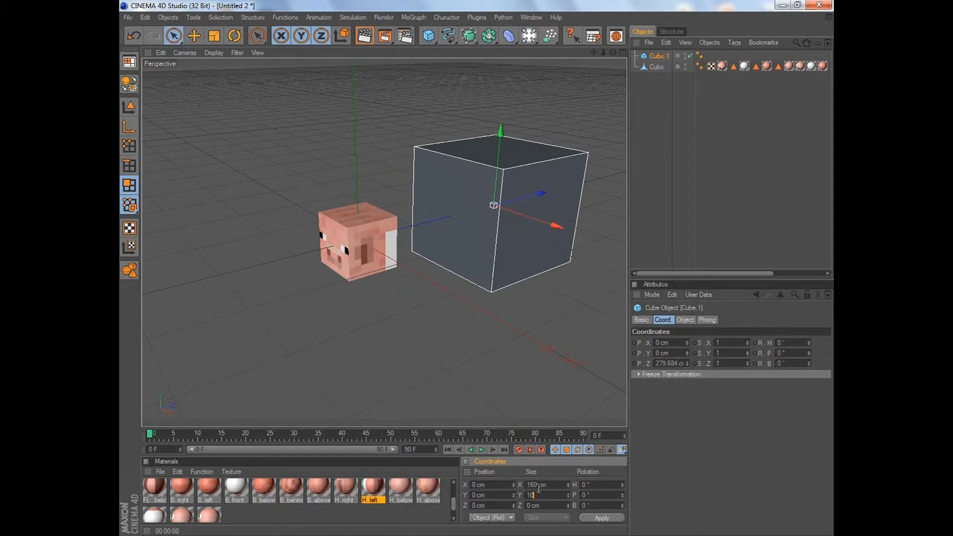
{"action": "key", "text": "Tab"}
{"action": "type", "text": "8"}
{"action": "key", "text": "Return"}
Set the body cube's object size to 160 cm in X, 100 cm in Y and 80 cm in Z
{"action": "left_click", "coordinate": [685, 320]}
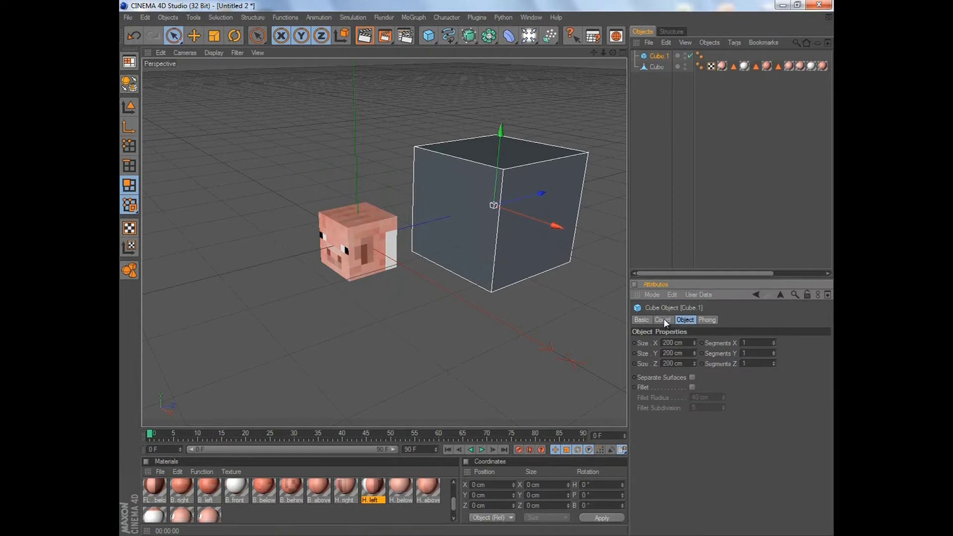
{"action": "double_click", "coordinate": [675, 343]}
{"action": "type", "text": "160"}
{"action": "key", "text": "Tab"}
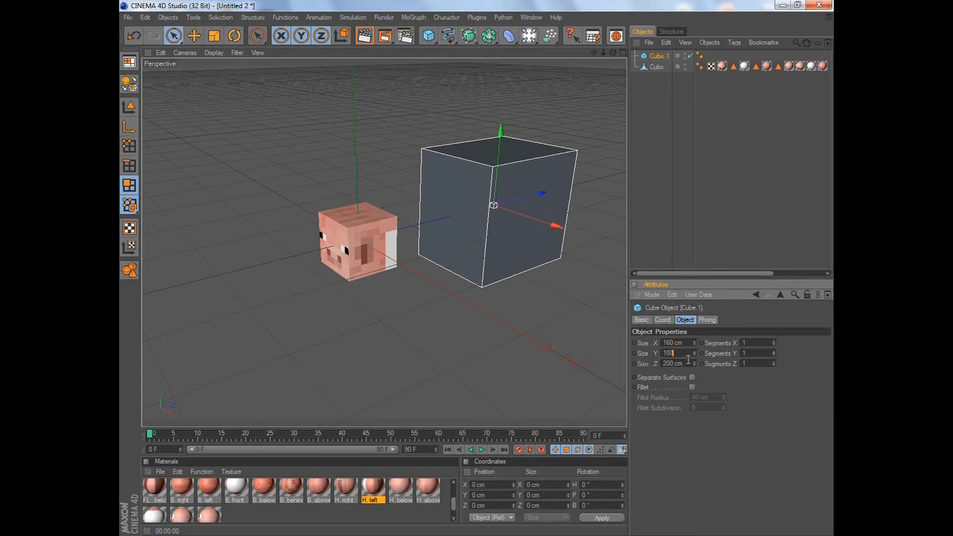
{"action": "key", "text": "Tab"}
{"action": "type", "text": "80"}
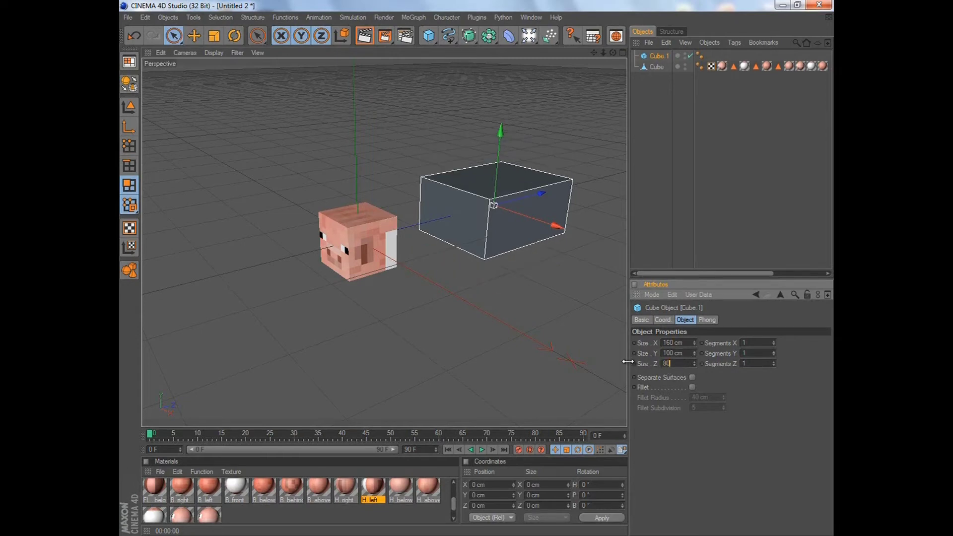
{"action": "type", "text": "0"}
{"action": "key", "text": "Return"}
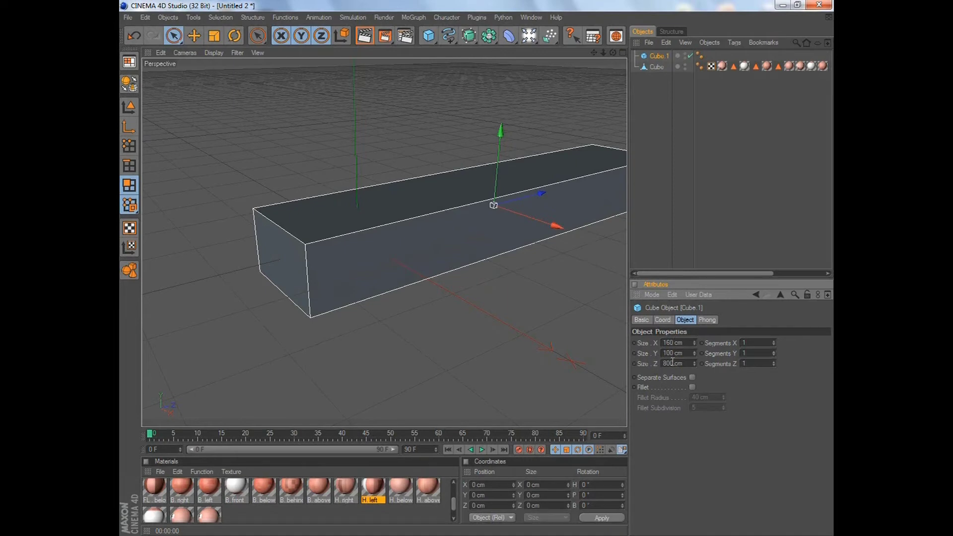
{"action": "key", "text": "Return"}
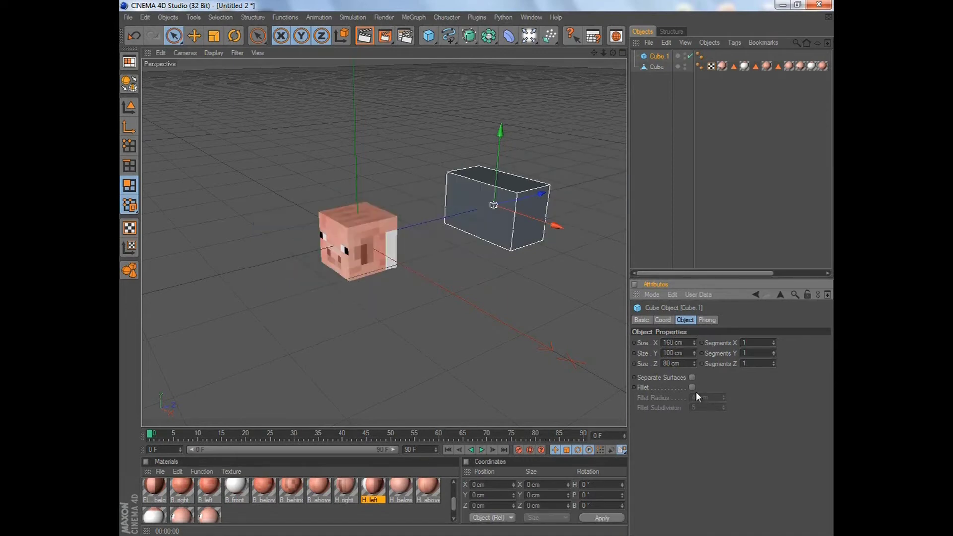
Rotate the body cube to a heading of -90° so its long side runs away from the head
{"action": "key", "text": "r"}
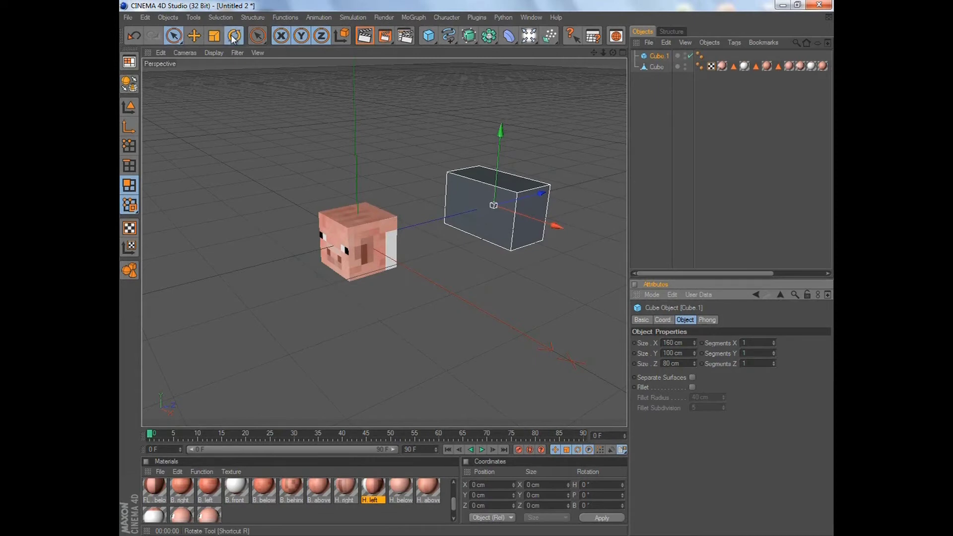
{"action": "left_click_drag", "start_coordinate": [459, 217], "coordinate": [497, 151]}
{"action": "left_click_drag", "start_coordinate": [489, 138], "coordinate": [486, 136]}
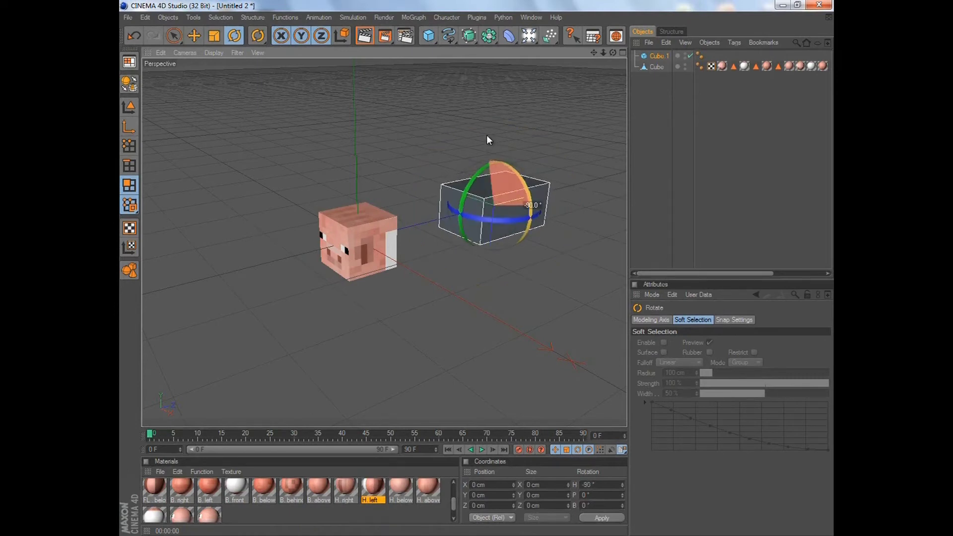
Move the body cube up against the back of the head, lower it slightly and render the view
{"action": "left_click", "coordinate": [194, 36]}
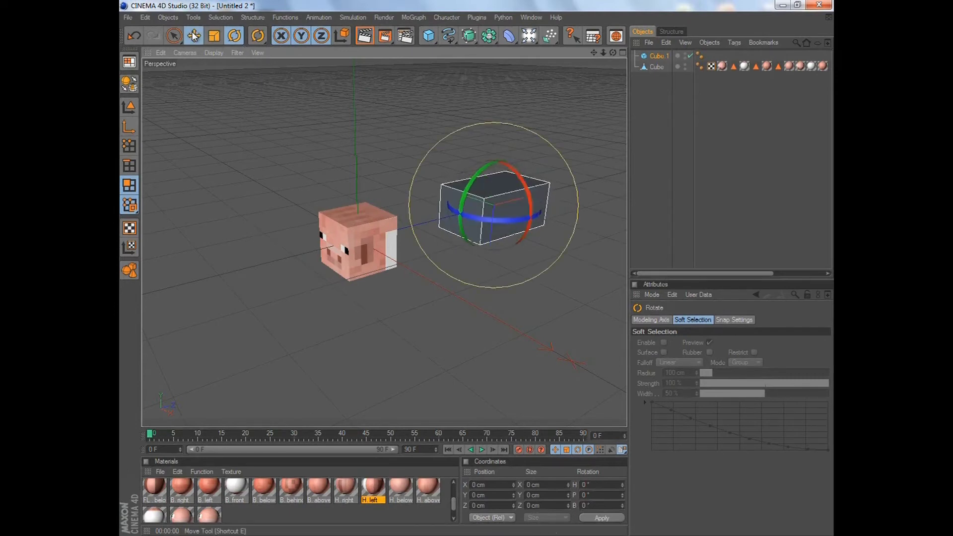
{"action": "left_click_drag", "start_coordinate": [612, 52], "coordinate": [475, 271]}
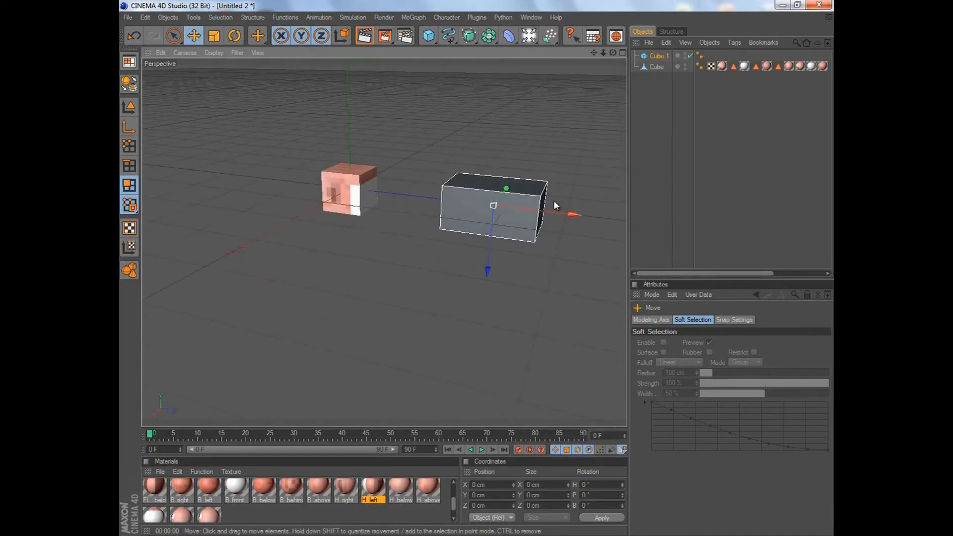
{"action": "left_click_drag", "start_coordinate": [574, 210], "coordinate": [475, 267]}
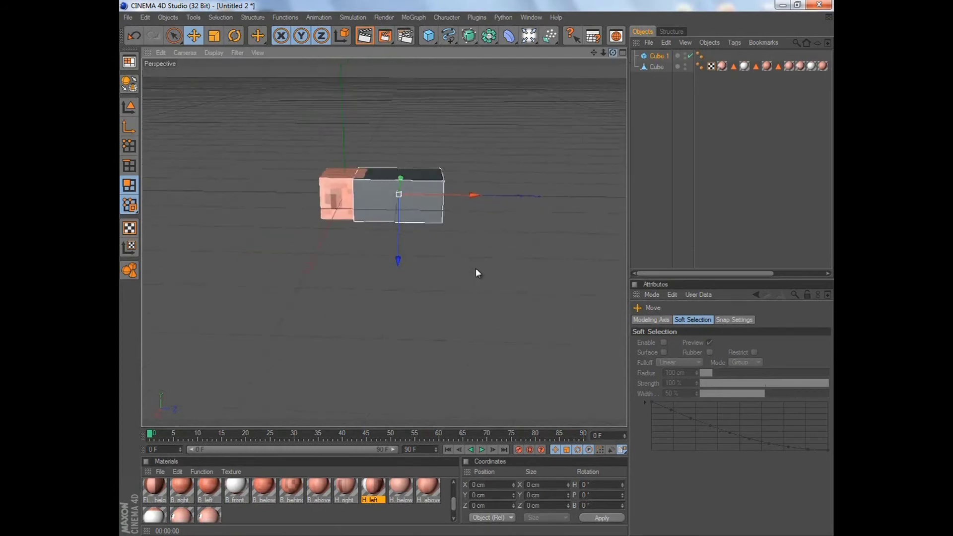
{"action": "left_click_drag", "start_coordinate": [478, 198], "coordinate": [477, 268]}
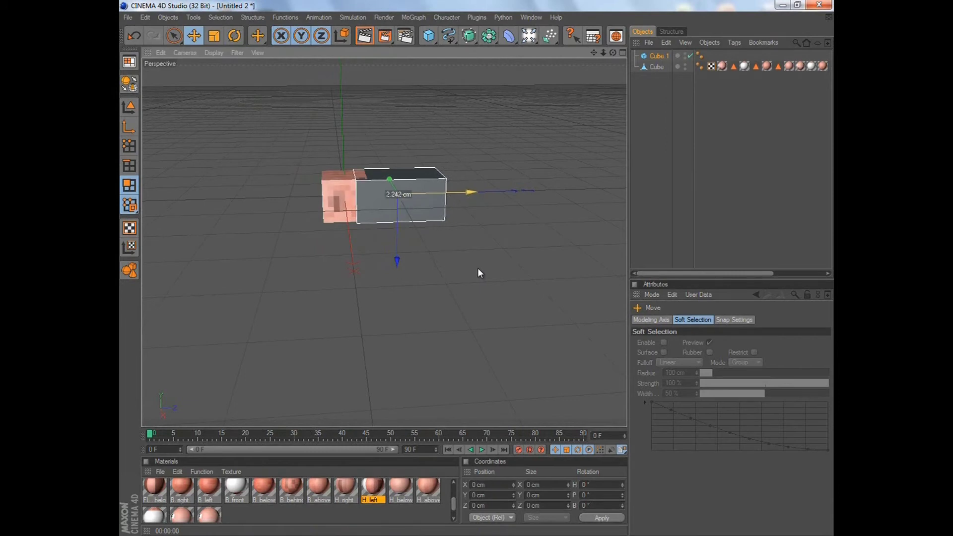
{"action": "left_click_drag", "start_coordinate": [397, 260], "coordinate": [475, 266]}
{"action": "left_click", "coordinate": [364, 34]}
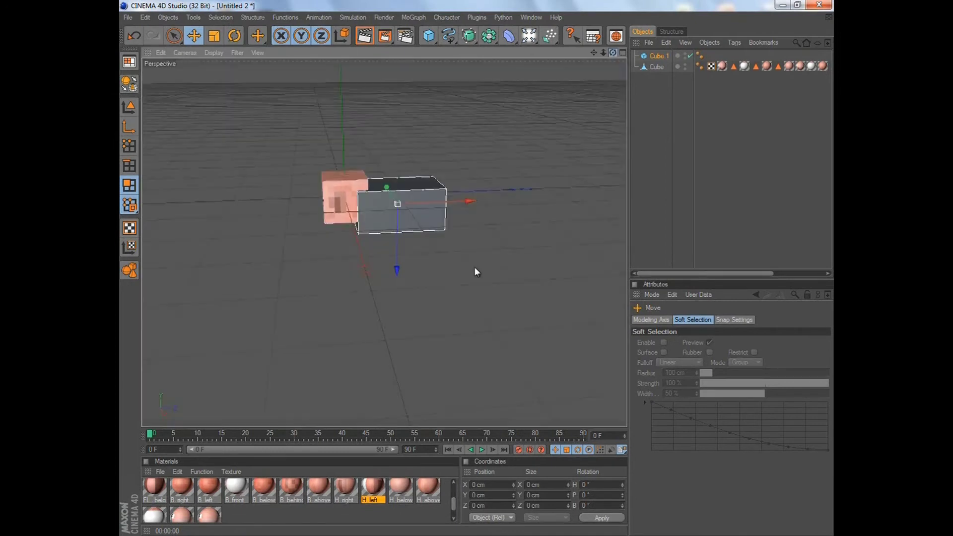
{"action": "mouse_move", "coordinate": [474, 270]}
{"action": "left_mouse_down", "text": "alt"}
{"action": "mouse_move", "coordinate": [487, 263]}
{"action": "mouse_move", "coordinate": [480, 272]}
{"action": "left_mouse_up", "text": "alt"}
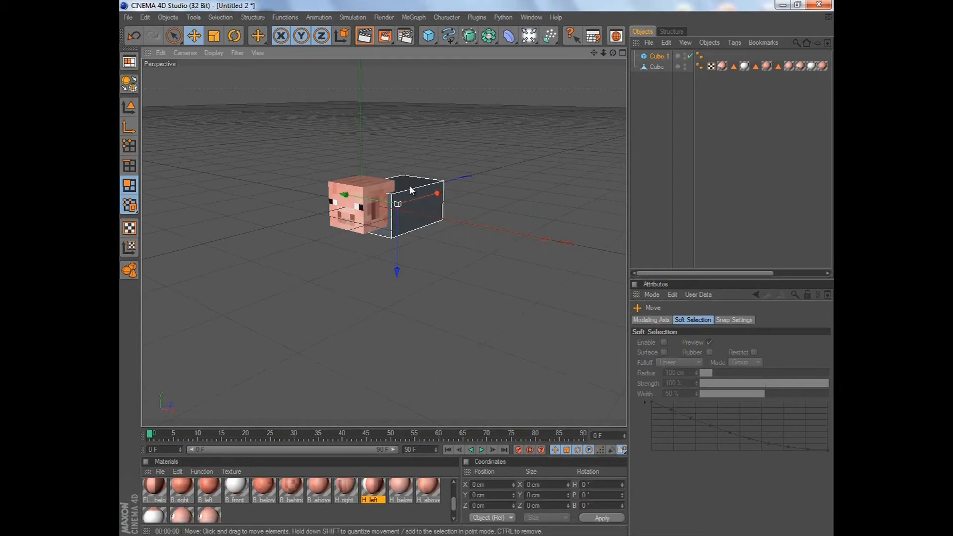
Make the body cube editable and apply the B. above material to its top face
{"action": "left_click_drag", "start_coordinate": [614, 53], "coordinate": [389, 528]}
{"action": "left_click", "coordinate": [348, 493]}
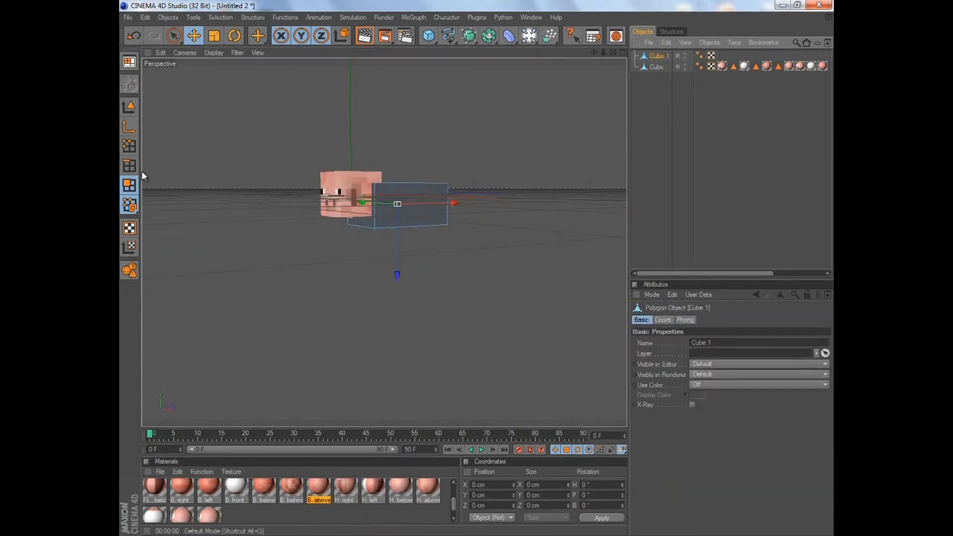
{"action": "left_click_drag", "start_coordinate": [613, 52], "coordinate": [440, 240]}
{"action": "left_click_drag", "start_coordinate": [318, 488], "coordinate": [402, 188]}
Apply the B. behind material to the body's rear face
{"action": "left_click", "coordinate": [180, 490]}
{"action": "left_click_drag", "start_coordinate": [288, 491], "coordinate": [397, 193]}
Apply the B. below material to the body's bottom face
{"action": "left_click_drag", "start_coordinate": [613, 52], "coordinate": [392, 256]}
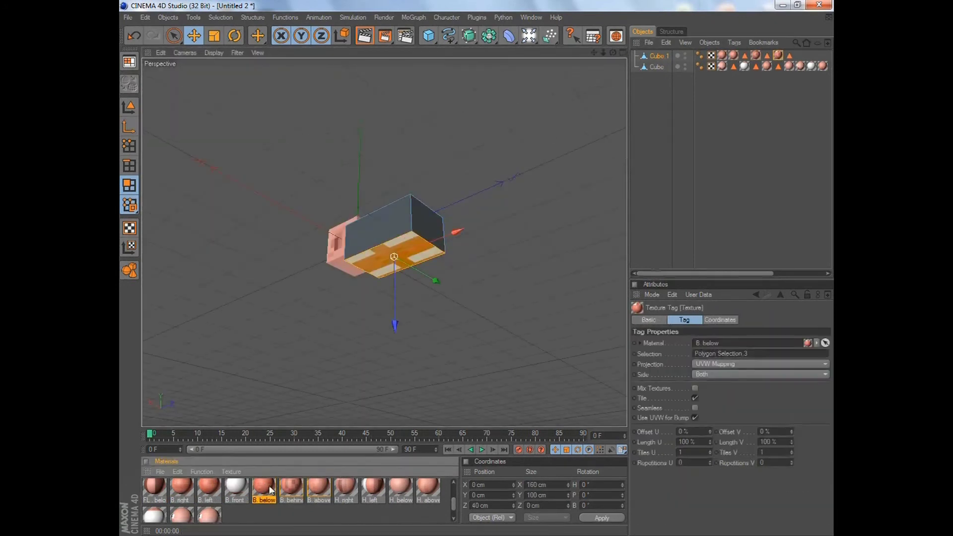
{"action": "double_click", "coordinate": [756, 56]}
{"action": "left_click_drag", "start_coordinate": [613, 53], "coordinate": [610, 56]}
{"action": "left_click_drag", "start_coordinate": [263, 489], "coordinate": [394, 255]}
Open the B. below material's color texture image for editing twice, closing it each time
{"action": "double_click", "coordinate": [264, 488]}
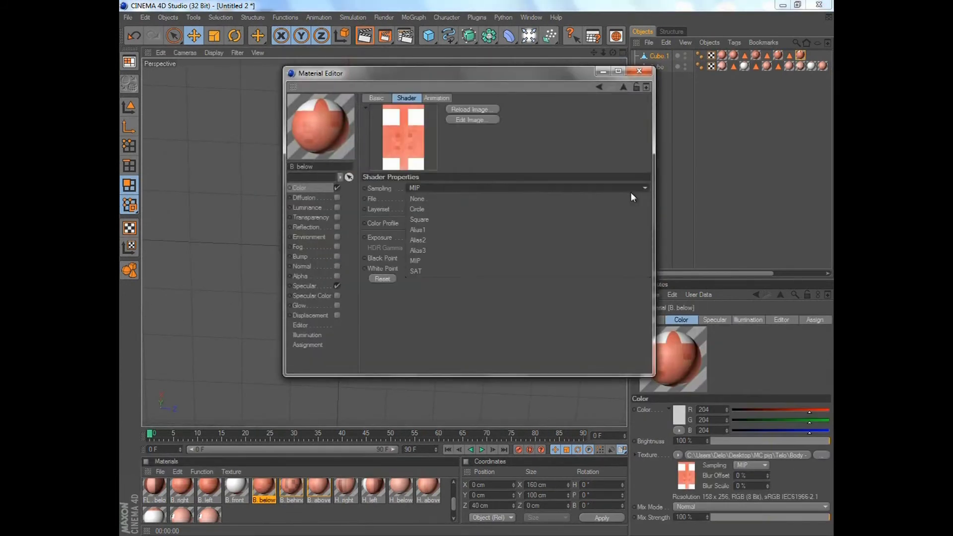
{"action": "left_click", "coordinate": [471, 117]}
{"action": "left_click", "coordinate": [819, 5]}
{"action": "double_click", "coordinate": [263, 489]}
{"action": "left_click", "coordinate": [470, 117]}
{"action": "left_click", "coordinate": [819, 5]}
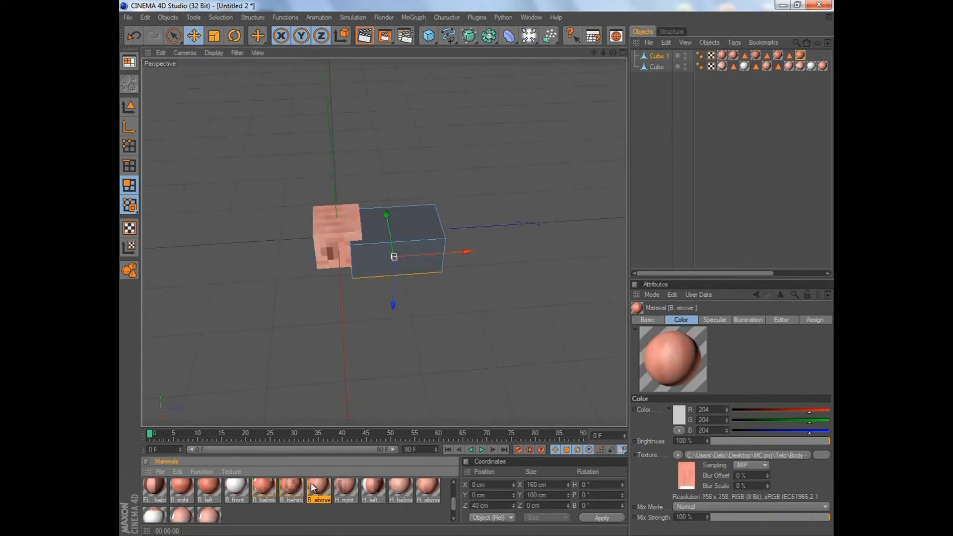
Apply the B. above material to the body's top face and turn its texture image to landscape orientation
{"action": "left_click_drag", "start_coordinate": [318, 488], "coordinate": [395, 221]}
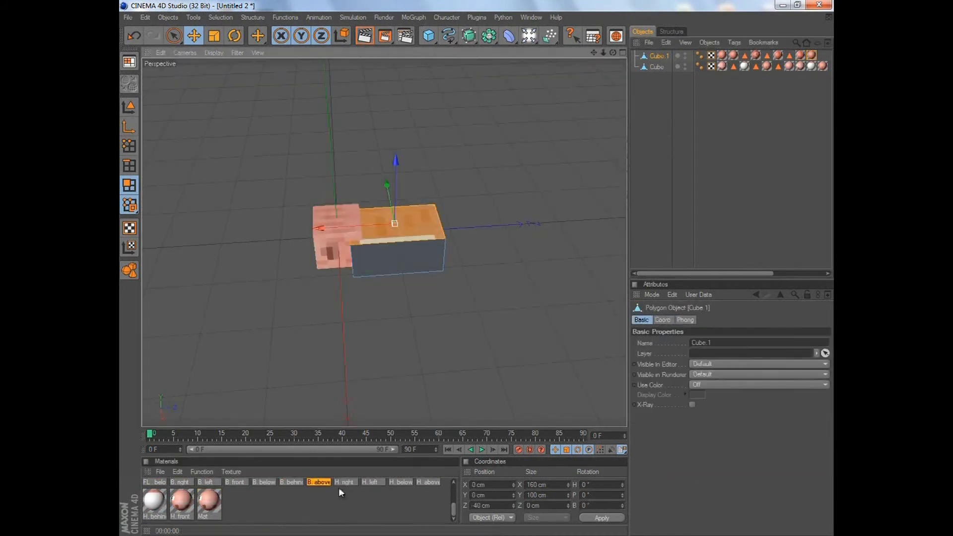
{"action": "double_click", "coordinate": [339, 489]}
{"action": "left_click", "coordinate": [470, 117]}
{"action": "left_click", "coordinate": [814, 7]}
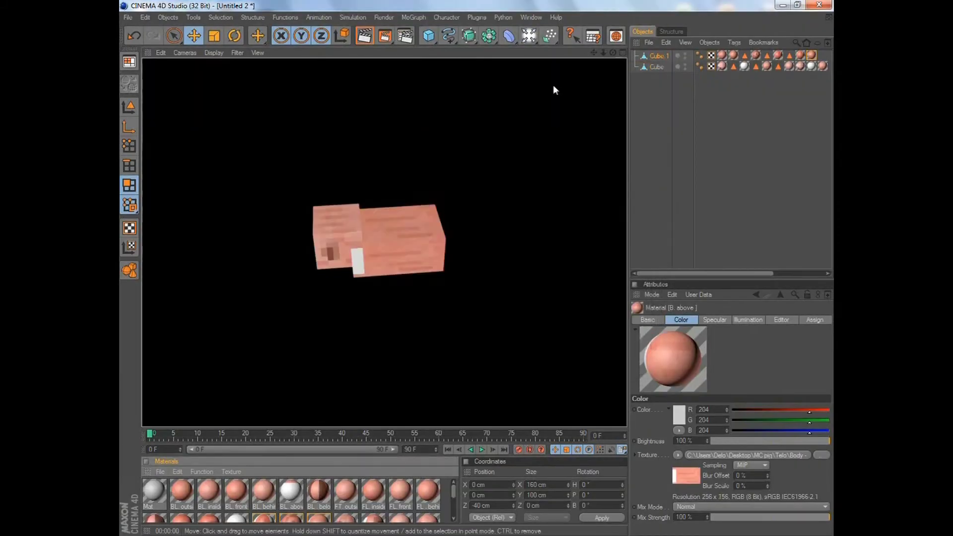
Apply the B. front material to the body's front face and the B. right material to its side face
{"action": "left_click_drag", "start_coordinate": [236, 489], "coordinate": [380, 279]}
{"action": "left_click_drag", "start_coordinate": [365, 51], "coordinate": [330, 274], "text": "alt"}
{"action": "left_click", "coordinate": [181, 489]}
Render the view from both sides and from below to examine the textures on the body
{"action": "left_click", "coordinate": [364, 35]}
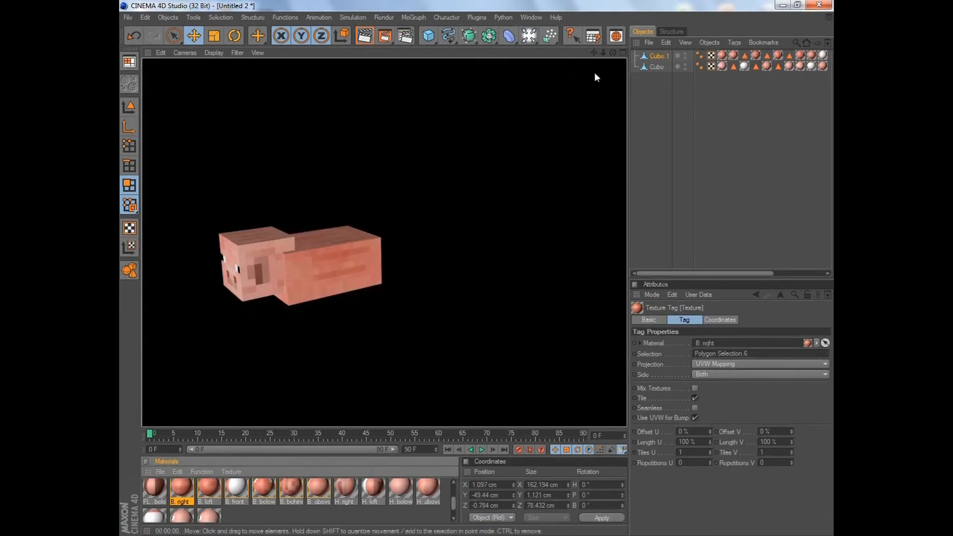
{"action": "left_click_drag", "start_coordinate": [614, 52], "coordinate": [483, 265]}
{"action": "left_click", "coordinate": [364, 36]}
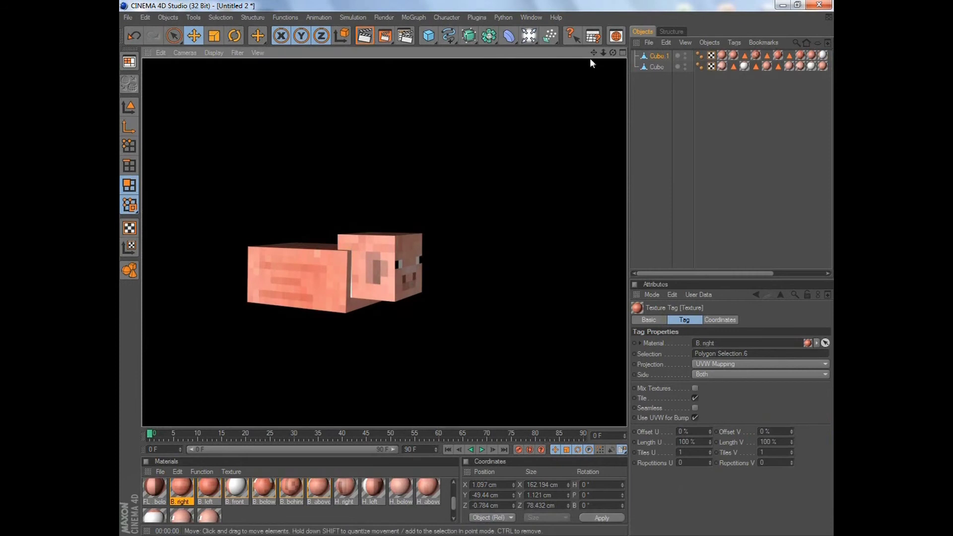
{"action": "left_click_drag", "start_coordinate": [613, 52], "coordinate": [484, 258]}
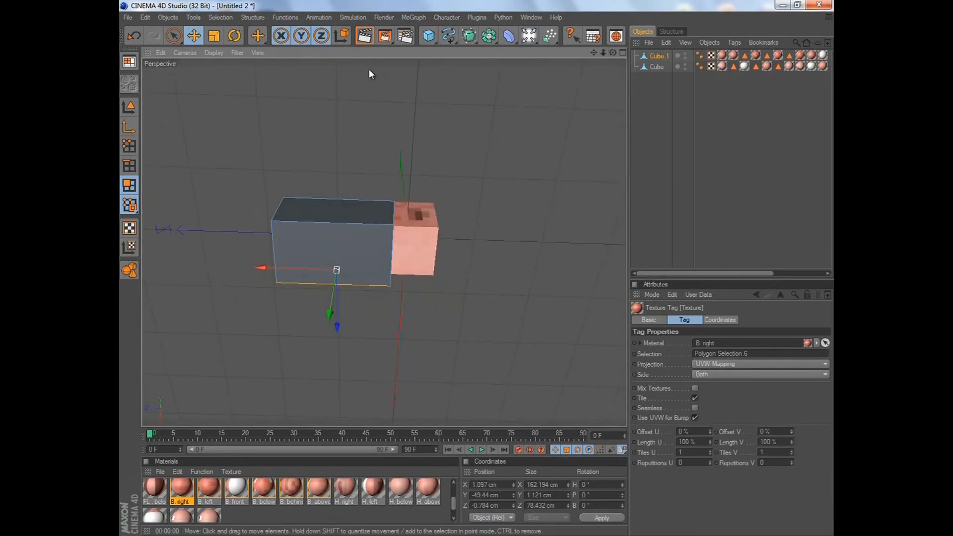
{"action": "left_click", "coordinate": [365, 37]}
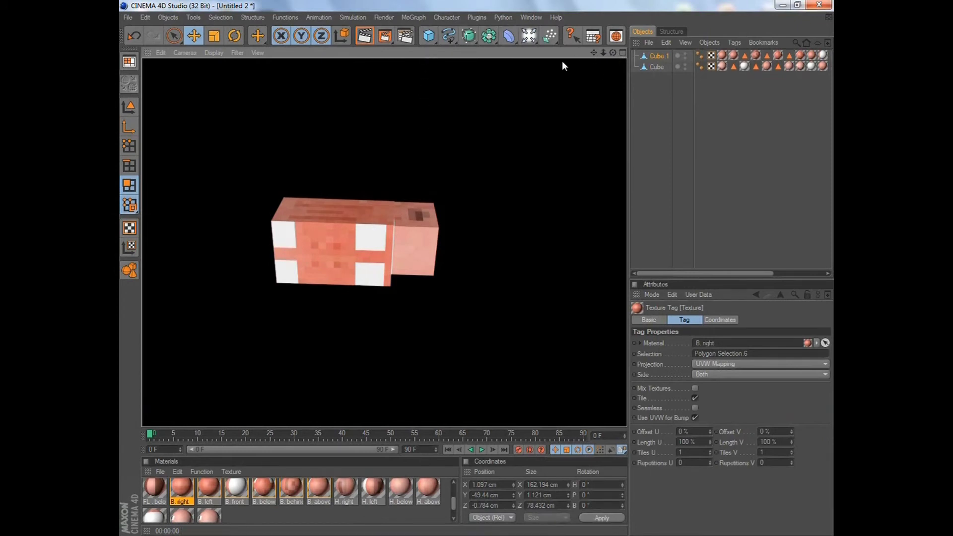
{"action": "mouse_move", "coordinate": [471, 261]}
{"action": "left_mouse_down", "text": "alt"}
{"action": "mouse_move", "coordinate": [472, 276]}
{"action": "mouse_move", "coordinate": [477, 264]}
{"action": "left_mouse_up", "text": "alt"}
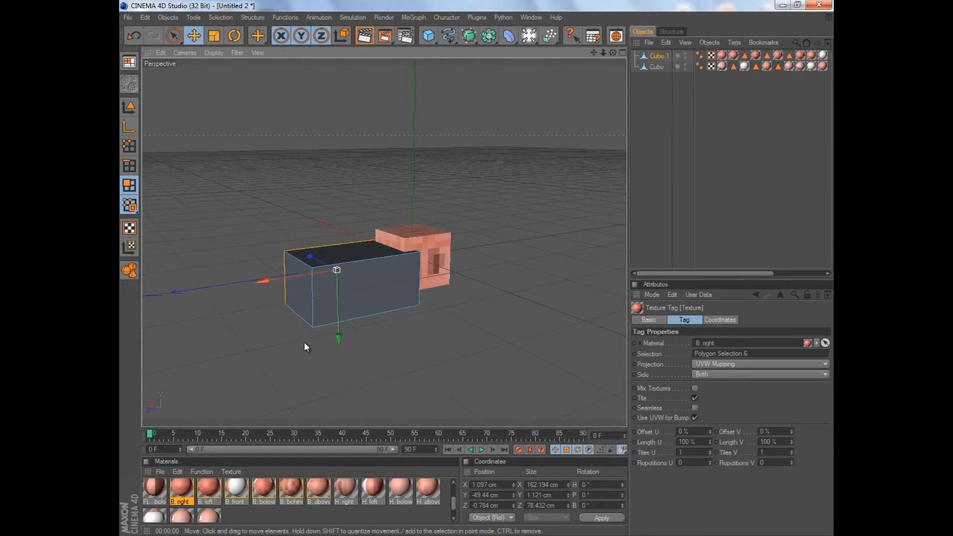
Add a cube for a leg, and view the Back legs - behind and Back legs - below images in the Zadje Noge folder
{"action": "left_click", "coordinate": [431, 37]}
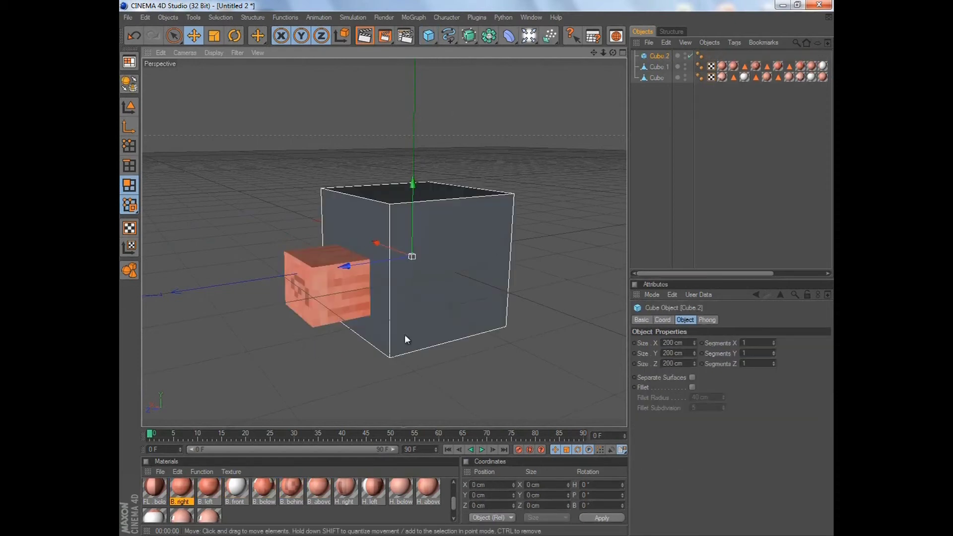
{"action": "key", "text": "alt+Tab"}
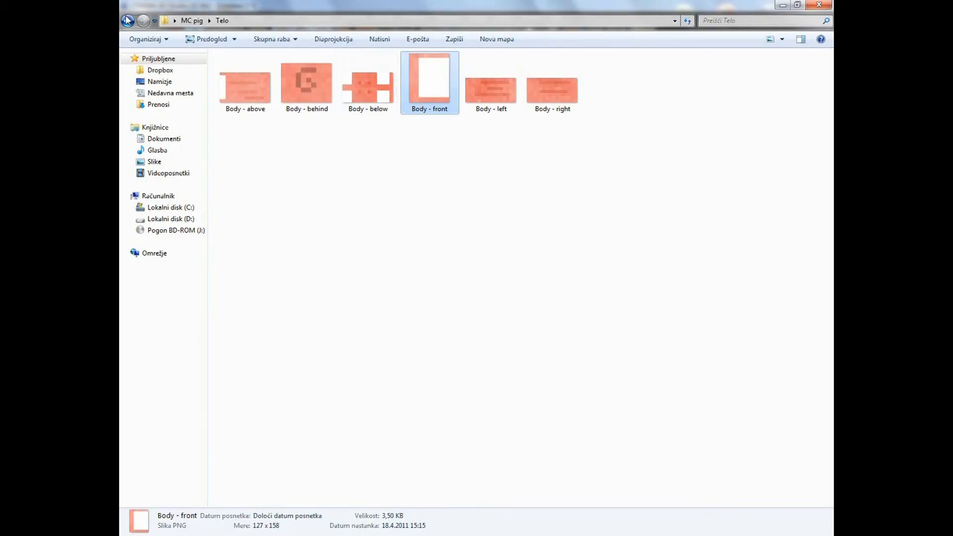
{"action": "left_click", "coordinate": [128, 20]}
{"action": "double_click", "coordinate": [417, 98]}
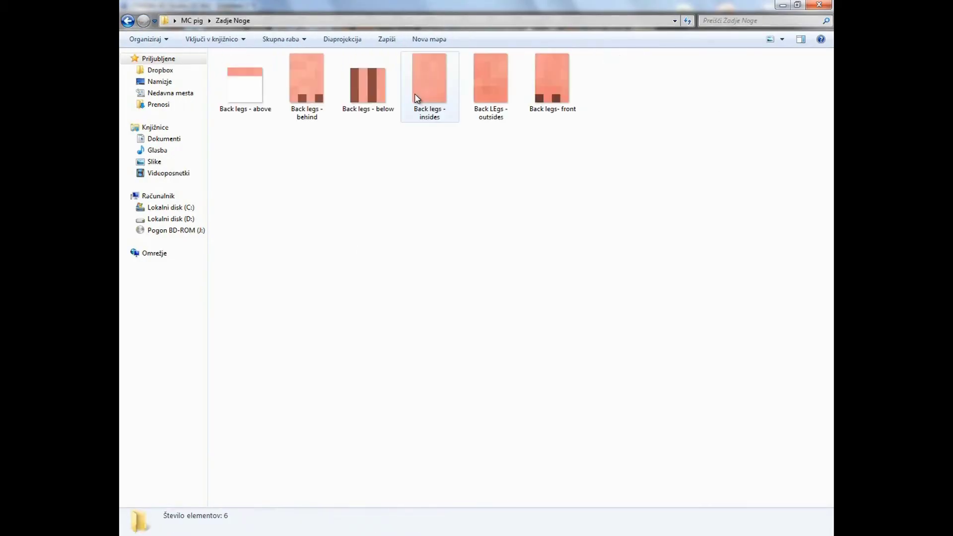
{"action": "double_click", "coordinate": [330, 107]}
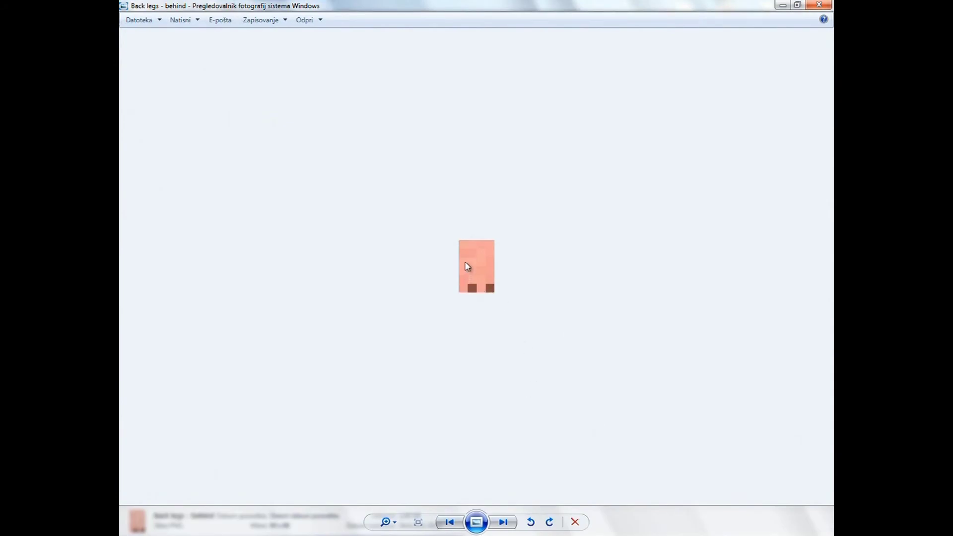
{"action": "left_click", "coordinate": [819, 5]}
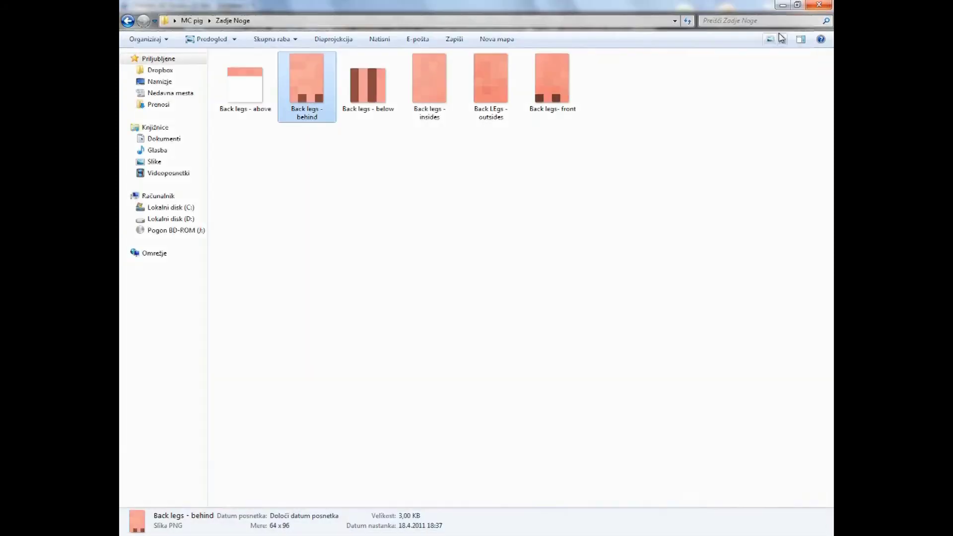
{"action": "double_click", "coordinate": [396, 105]}
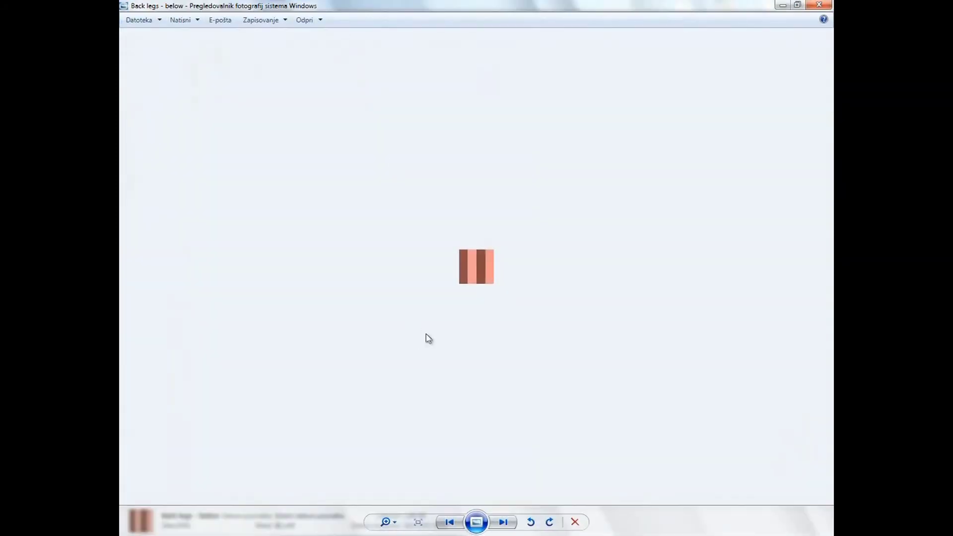
{"action": "left_click", "coordinate": [819, 5]}
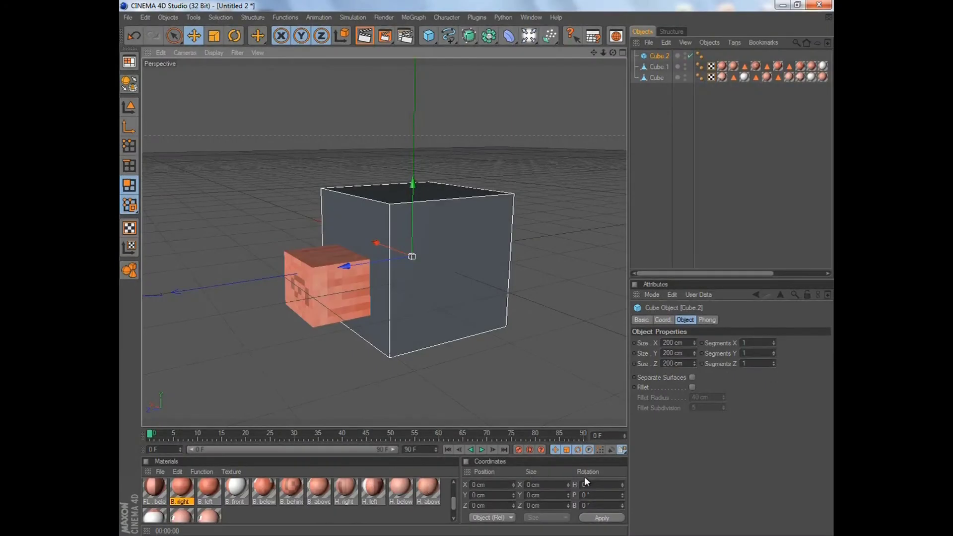
Size the new cube to 40 × 40 × 60 cm and move it about 179 cm along the X axis, out beside the pig
{"action": "double_click", "coordinate": [675, 343]}
{"action": "type", "text": "40"}
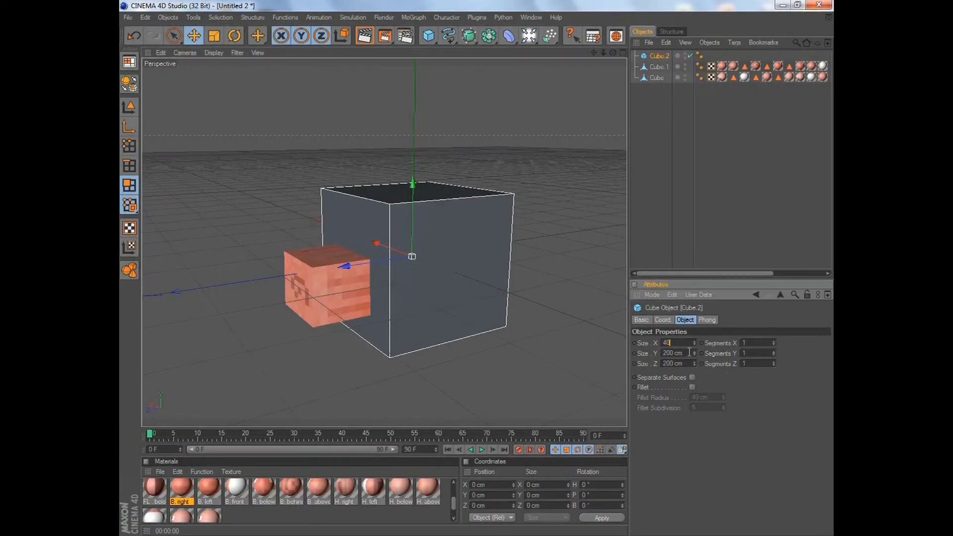
{"action": "type", "text": "40"}
{"action": "type", "text": "60"}
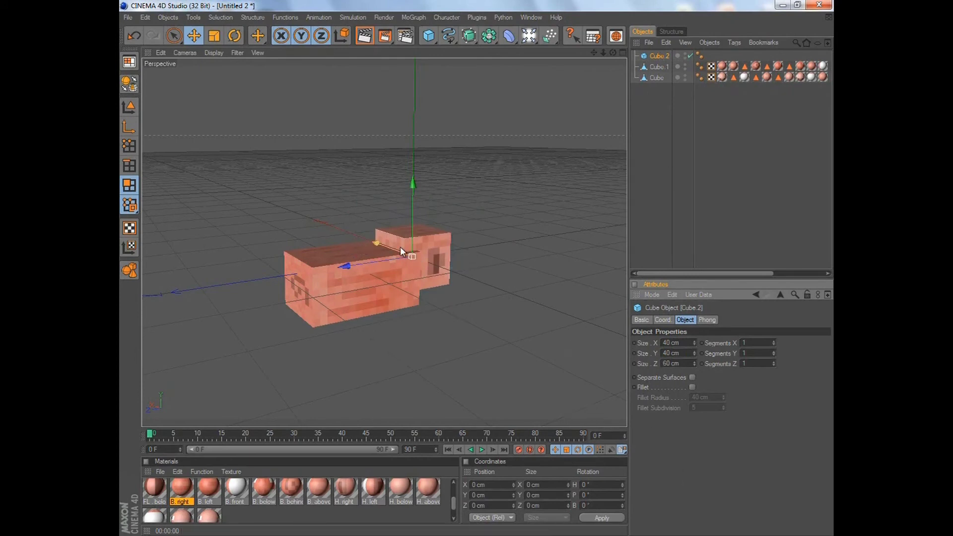
{"action": "left_click_drag", "start_coordinate": [384, 246], "coordinate": [471, 278]}
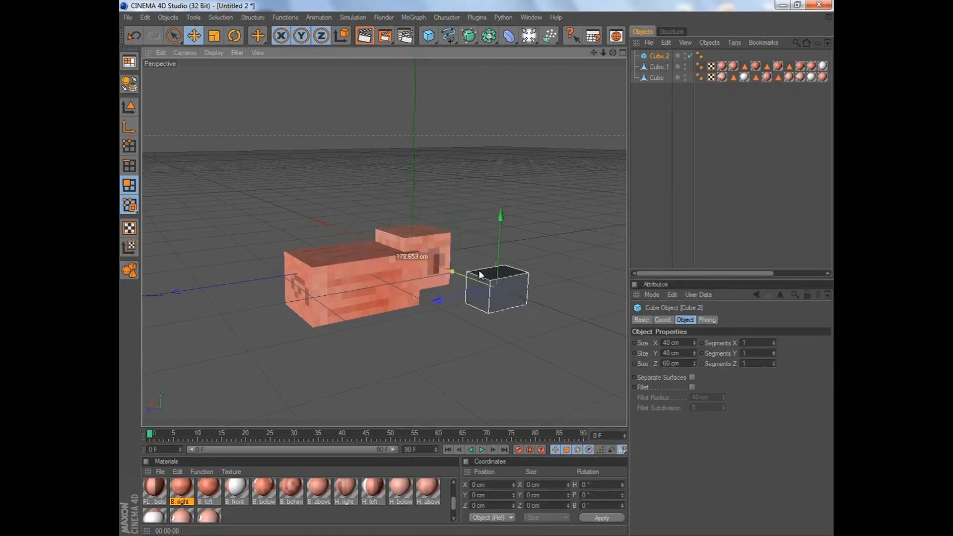
Resize the leg cube to 40 cm in X, 60 cm in Y and 40 cm in Z
{"action": "double_click", "coordinate": [686, 342]}
{"action": "type", "text": "60"}
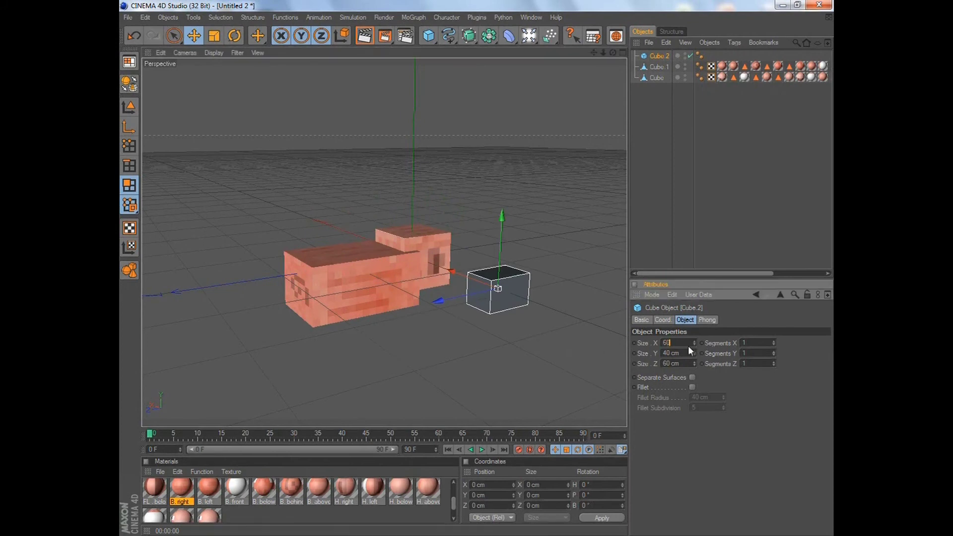
{"action": "double_click", "coordinate": [676, 363]}
{"action": "type", "text": "40"}
{"action": "key", "text": "Return"}
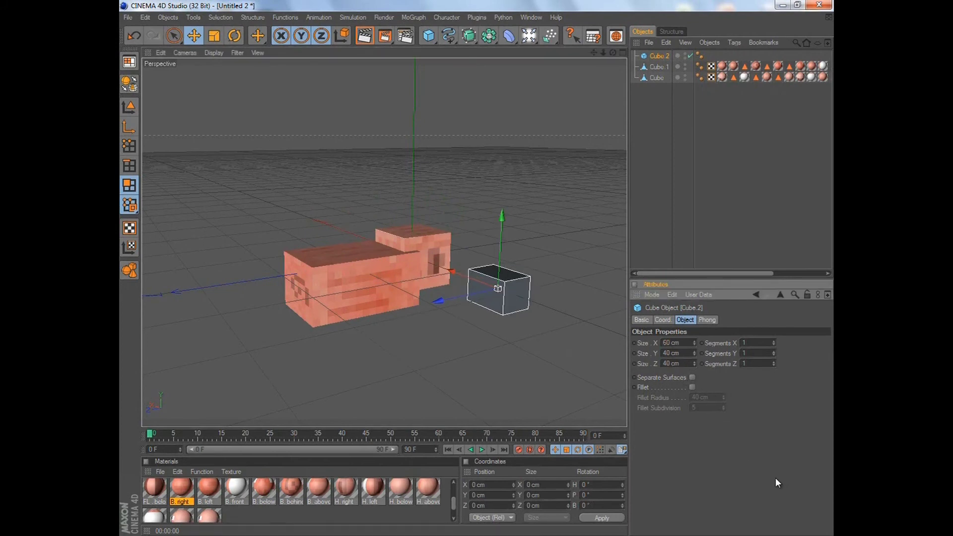
{"action": "double_click", "coordinate": [684, 351]}
{"action": "type", "text": "60"}
{"action": "key", "text": "Return"}
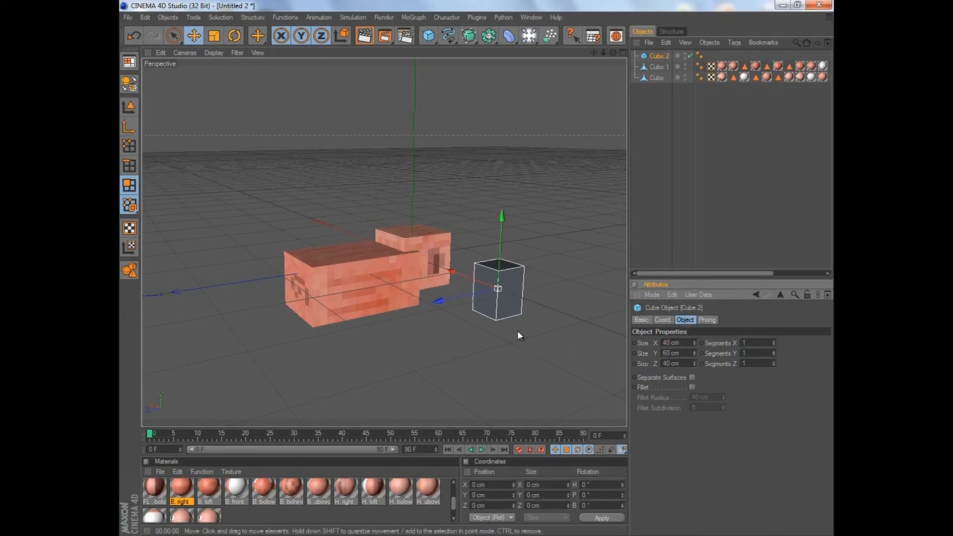
Move the leg cube under the body's front corner so it covers the white patch on the underside
{"action": "left_click_drag", "start_coordinate": [501, 218], "coordinate": [498, 278]}
{"action": "left_click_drag", "start_coordinate": [612, 52], "coordinate": [472, 267]}
{"action": "left_click_drag", "start_coordinate": [469, 353], "coordinate": [345, 354]}
{"action": "left_click_drag", "start_coordinate": [479, 272], "coordinate": [548, 163], "text": "alt"}
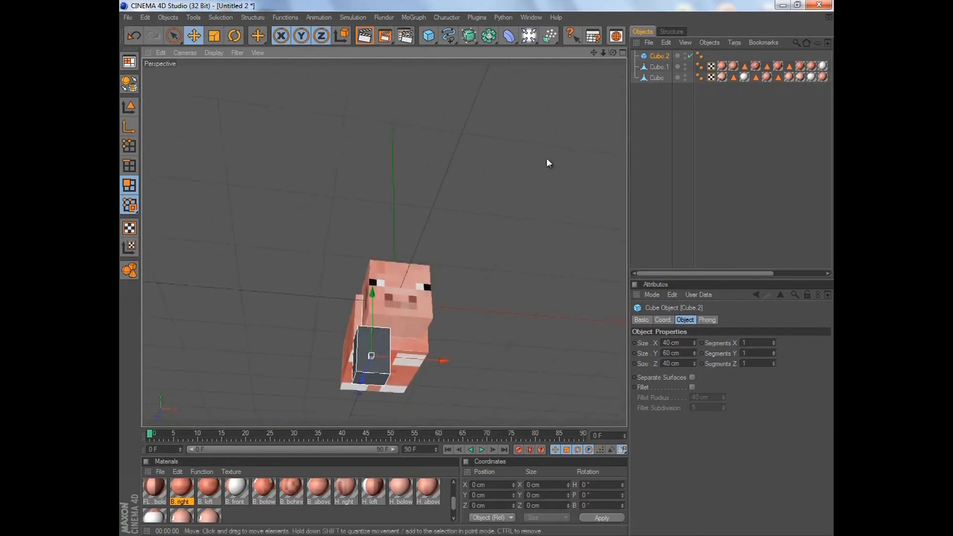
{"action": "left_click_drag", "start_coordinate": [475, 270], "coordinate": [476, 266]}
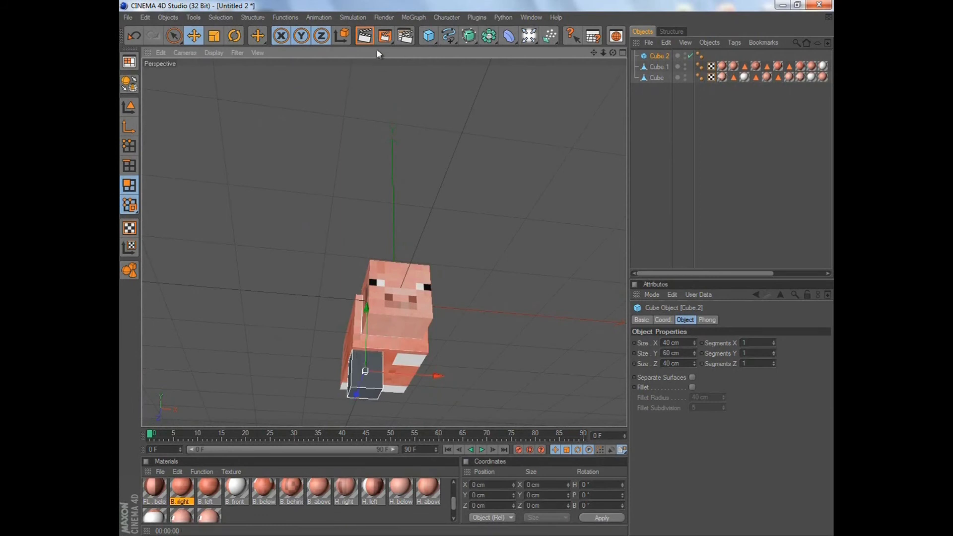
Render the pig from the front and from below to examine how the leg lines up with the body
{"action": "key", "text": "ctrl+r"}
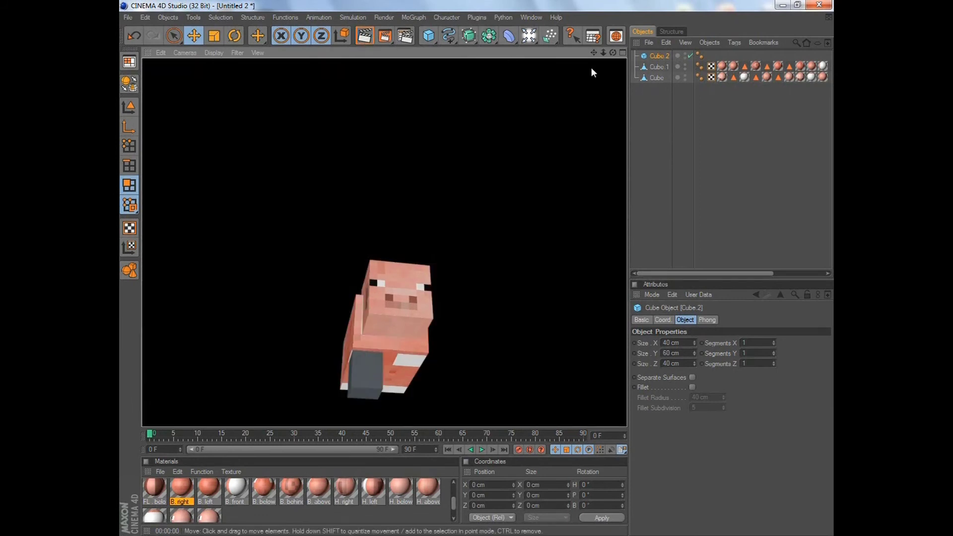
{"action": "left_click", "coordinate": [612, 52]}
{"action": "left_click_drag", "start_coordinate": [476, 273], "coordinate": [441, 367]}
{"action": "left_click", "coordinate": [364, 35]}
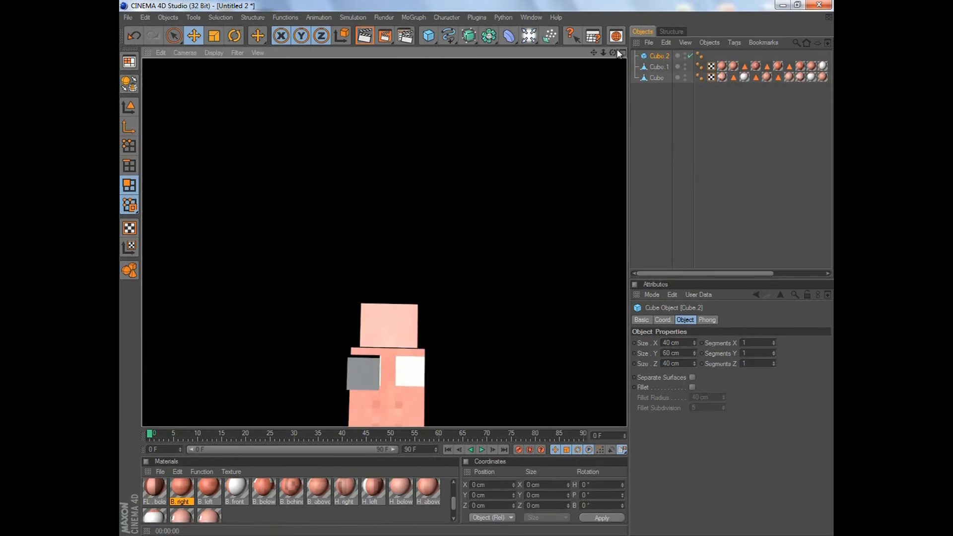
{"action": "left_click_drag", "start_coordinate": [612, 53], "coordinate": [475, 266]}
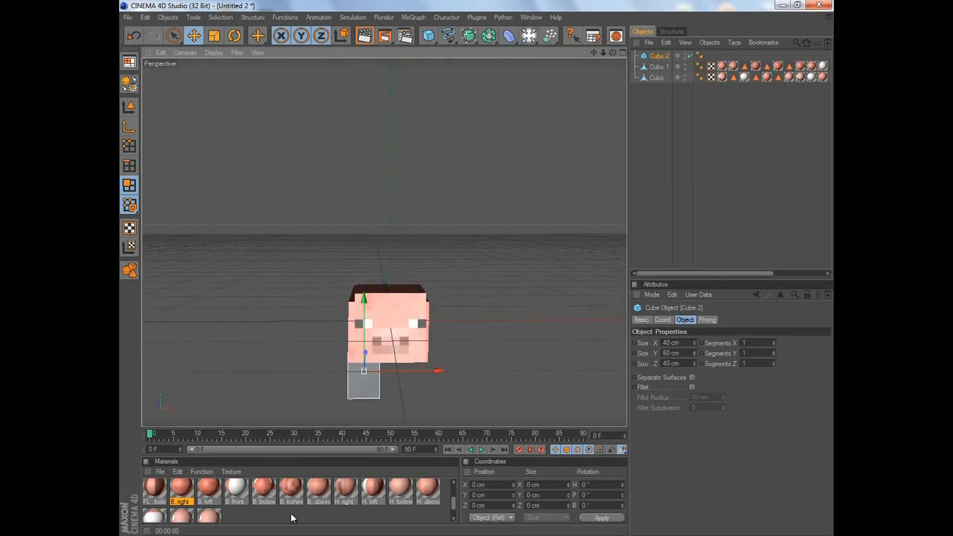
{"action": "left_click_drag", "start_coordinate": [612, 52], "coordinate": [637, 54]}
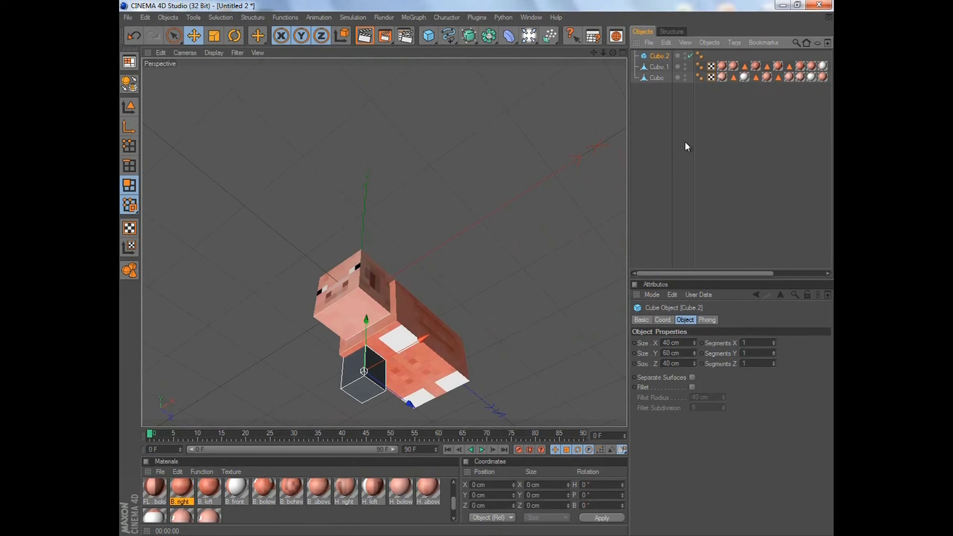
Make three copies of the leg cube and move one under the body's other front corner
{"action": "left_click", "coordinate": [644, 96]}
{"action": "left_click", "coordinate": [654, 57]}
{"action": "key", "text": "ctrl+c"}
{"action": "key", "text": "ctrl+v"}
{"action": "key", "text": "ctrl+v"}
{"action": "key", "text": "ctrl+v"}
{"action": "left_click_drag", "start_coordinate": [401, 362], "coordinate": [475, 269]}
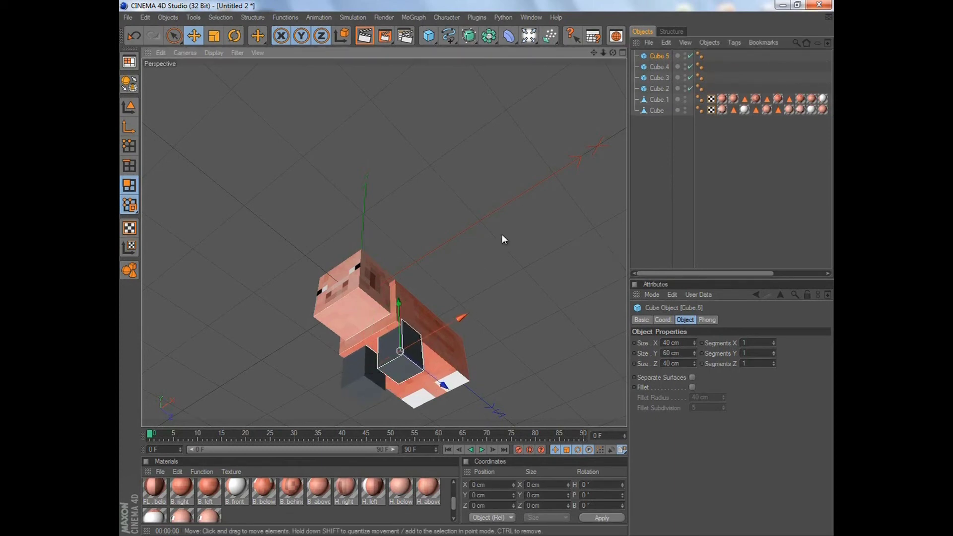
Move the two remaining leg copies under the body's rear corners, over the white patches
{"action": "left_click", "coordinate": [658, 66]}
{"action": "left_click_drag", "start_coordinate": [388, 386], "coordinate": [475, 268]}
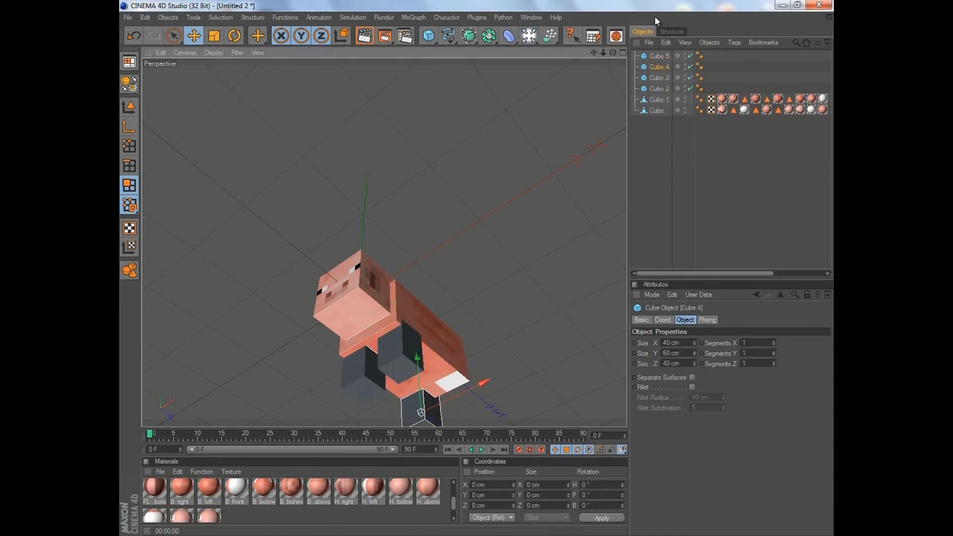
{"action": "left_click", "coordinate": [402, 353]}
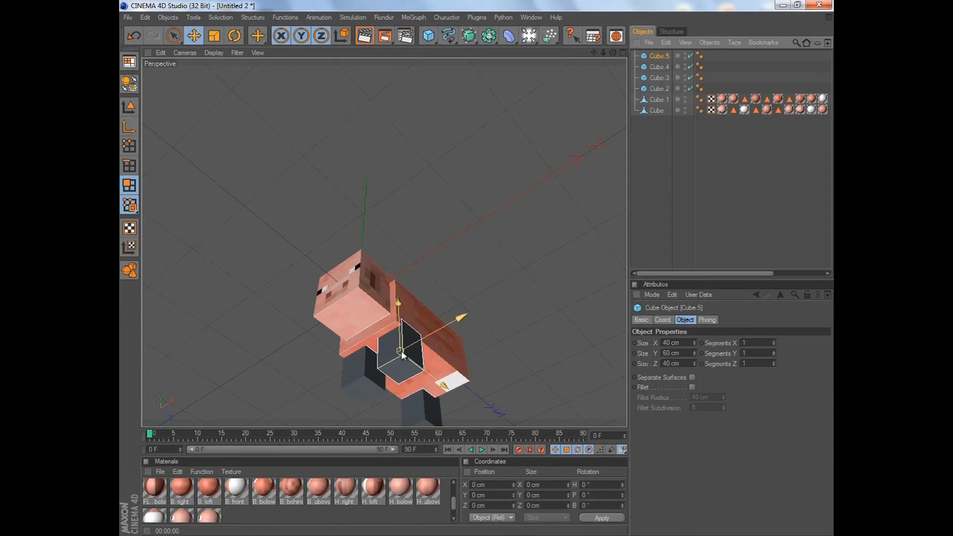
{"action": "left_click", "coordinate": [659, 78]}
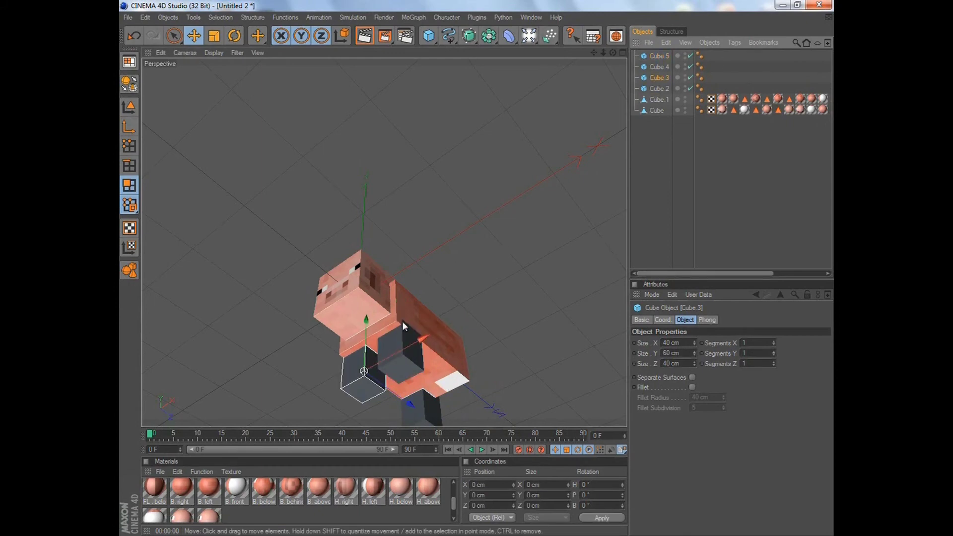
{"action": "left_click_drag", "start_coordinate": [407, 390], "coordinate": [477, 269]}
Render the pig from behind and above, centred in the view, to examine the placement of all four legs
{"action": "left_click_drag", "start_coordinate": [614, 53], "coordinate": [476, 268]}
{"action": "left_click", "coordinate": [363, 36]}
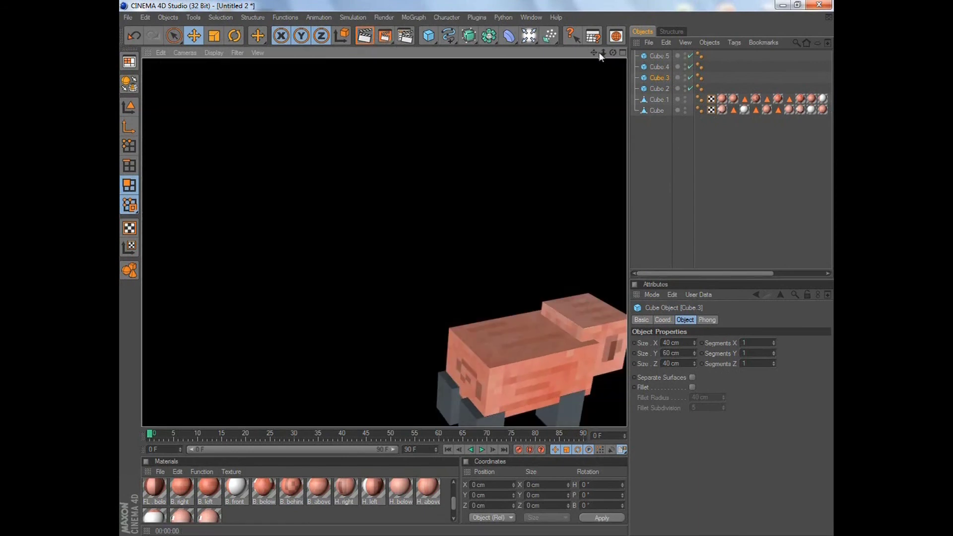
{"action": "left_click_drag", "start_coordinate": [593, 52], "coordinate": [478, 267]}
{"action": "left_click", "coordinate": [366, 40]}
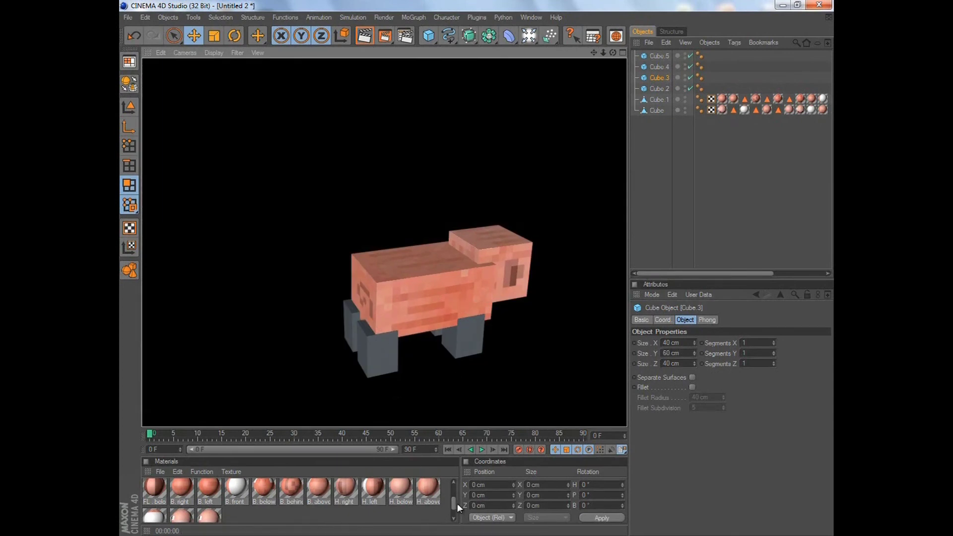
Switch to the open PIGGY.c4d document containing the finished pig
{"action": "left_click_drag", "start_coordinate": [451, 502], "coordinate": [453, 485]}
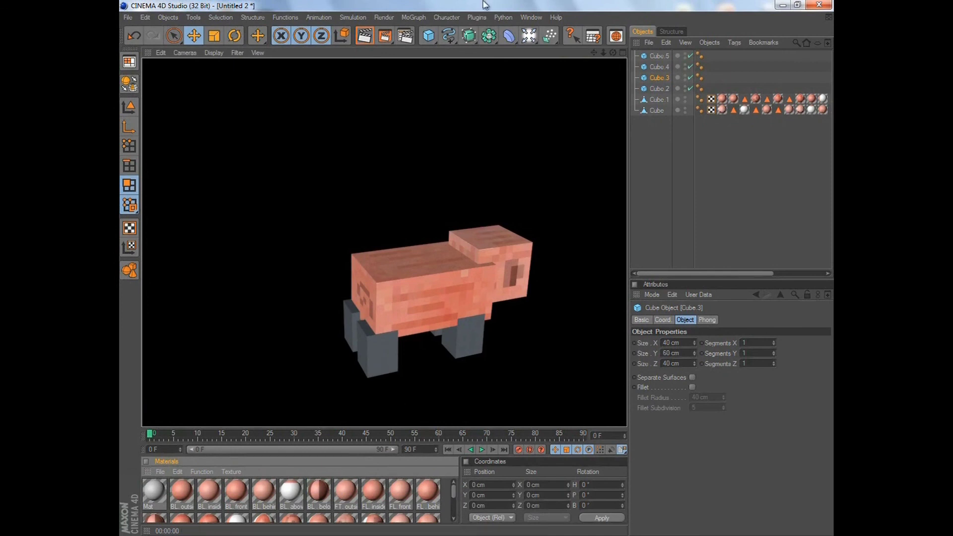
{"action": "left_click", "coordinate": [531, 17]}
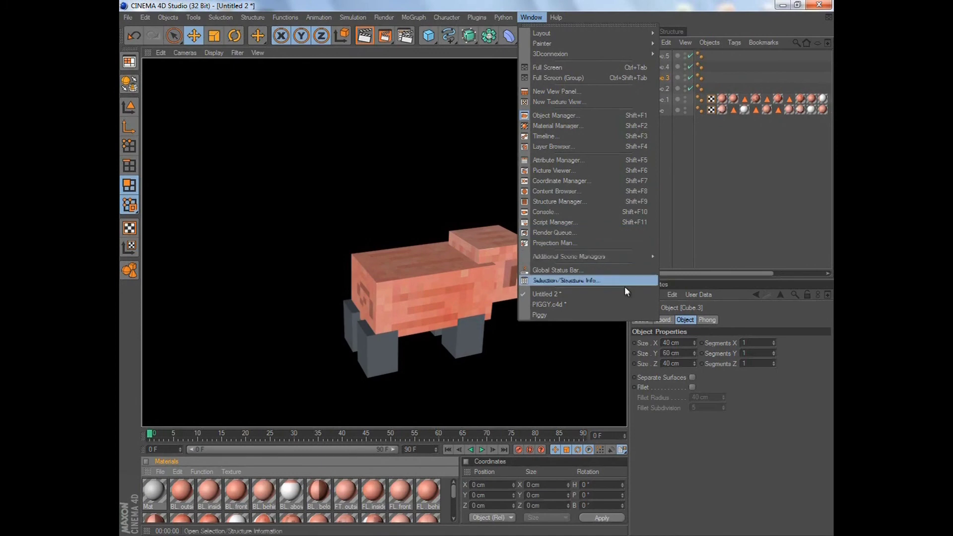
{"action": "left_click", "coordinate": [623, 305]}
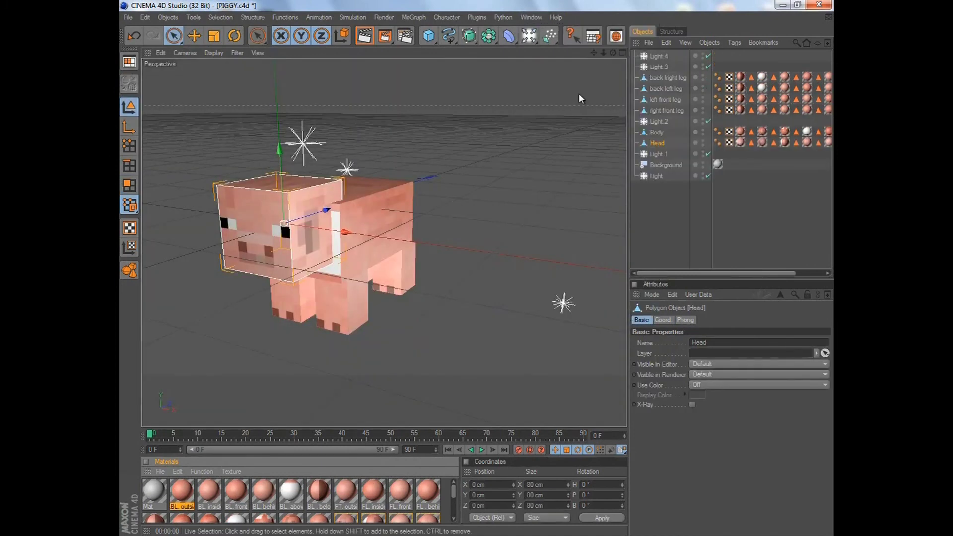
Render the finished pig in the perspective view and examine its textures and lighting
{"action": "left_click", "coordinate": [364, 36]}
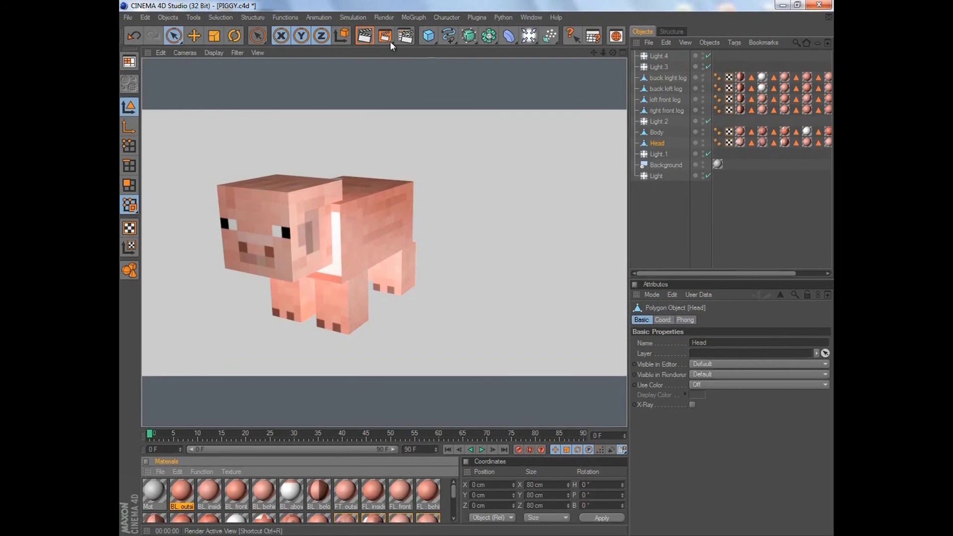
{"action": "left_click_drag", "start_coordinate": [612, 56], "coordinate": [477, 268]}
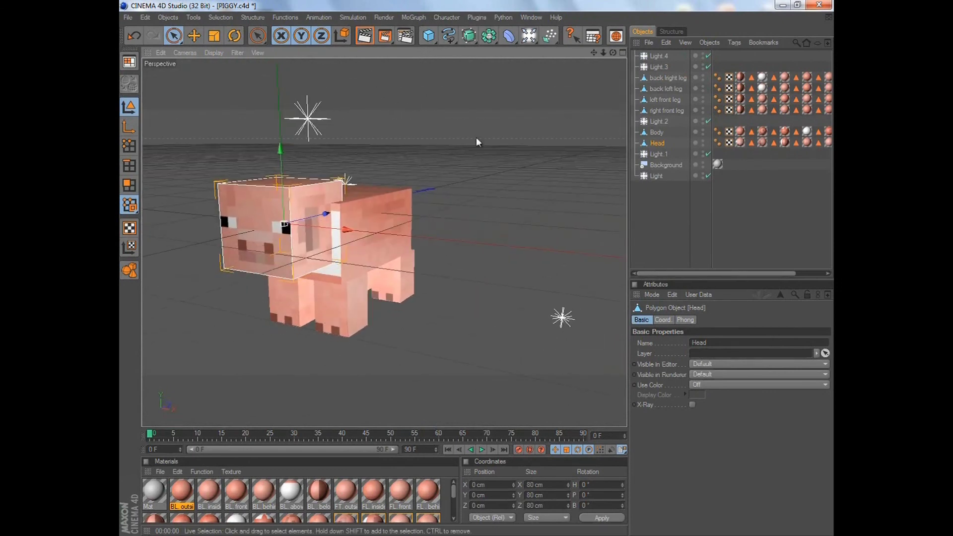
{"action": "left_click", "coordinate": [531, 18]}
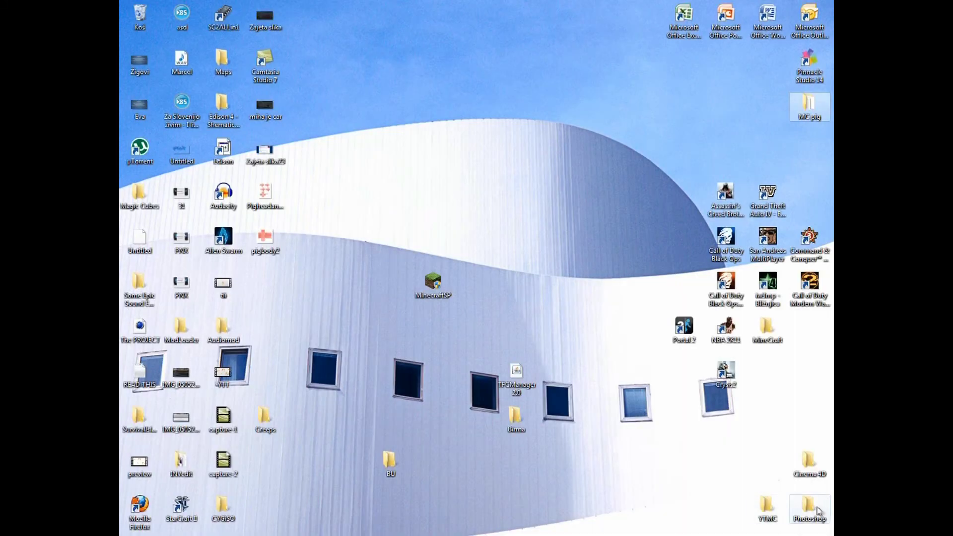
{"action": "double_click", "coordinate": [809, 507]}
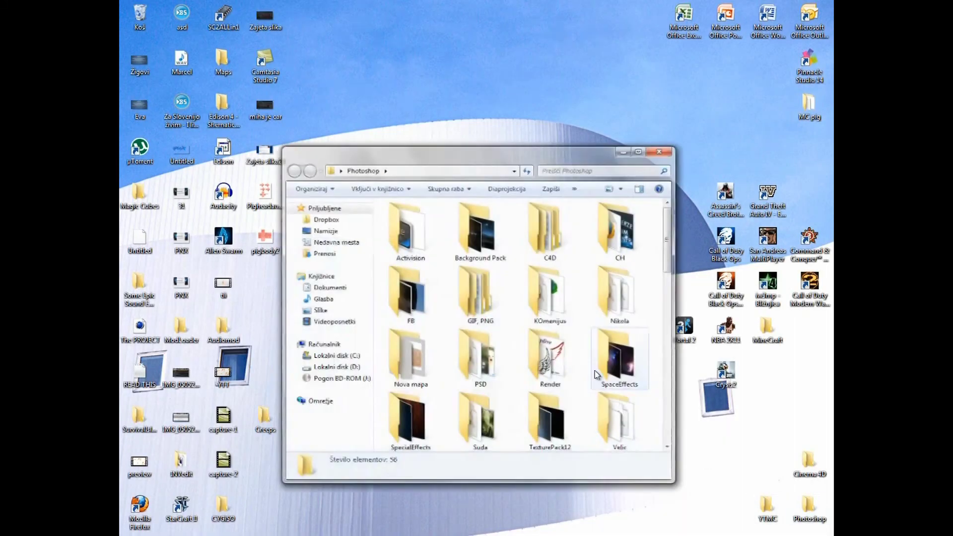
{"action": "scroll", "coordinate": [596, 375], "scroll_direction": "down", "scroll_amount": 10}
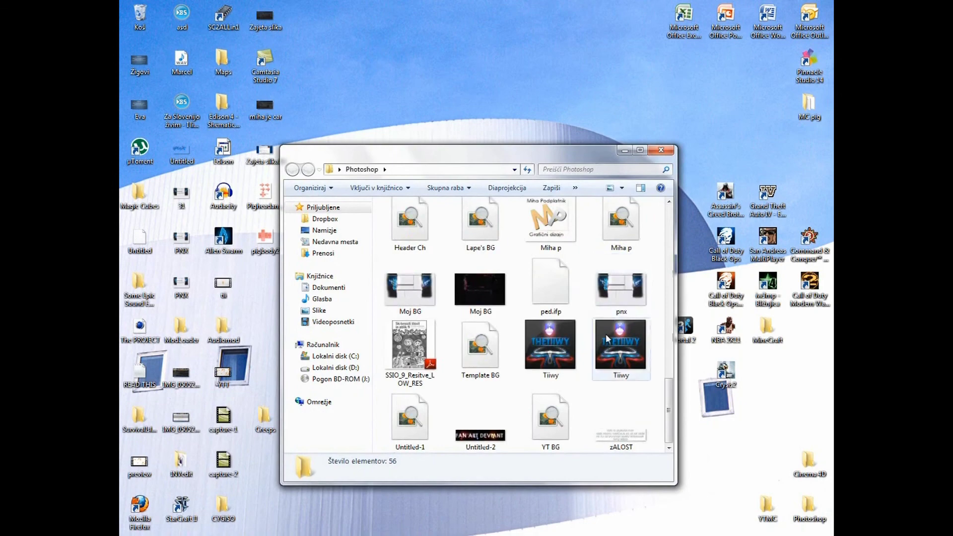
{"action": "scroll", "coordinate": [608, 339], "scroll_direction": "up", "scroll_amount": 10}
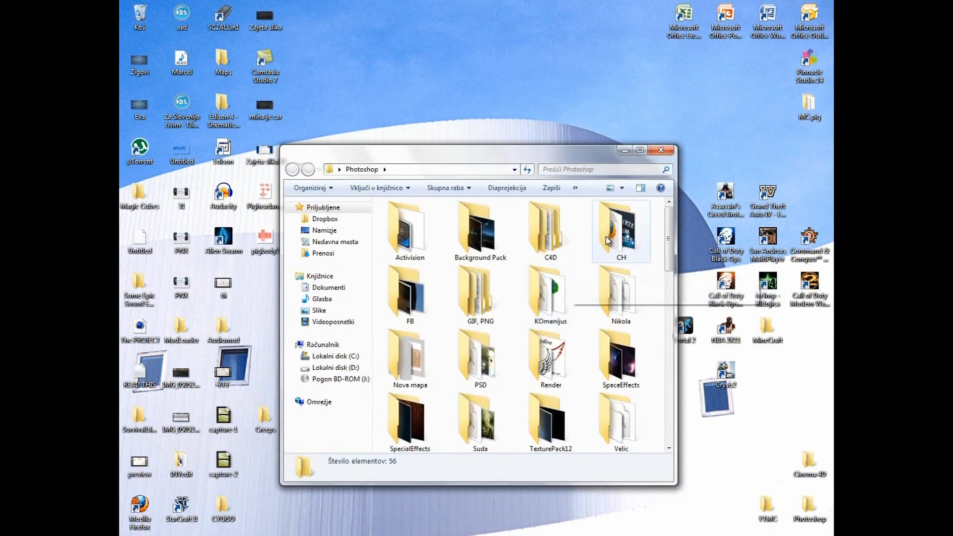
{"action": "left_click", "coordinate": [660, 150]}
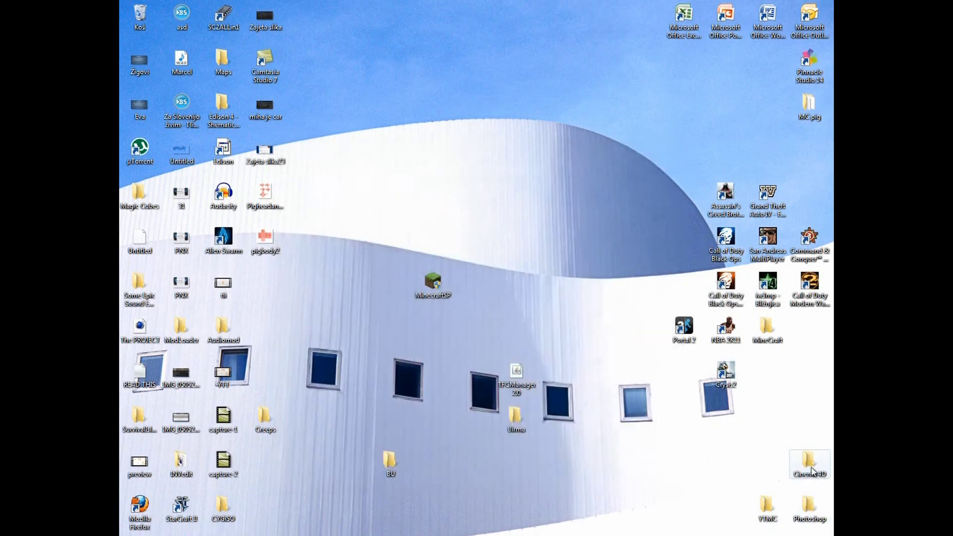
Open the rendered PIGGY image from the desktop's Cinema 4D folder, examine it, and return to the PIGGY.c4d document in Cinema 4D
{"action": "double_click", "coordinate": [811, 470]}
{"action": "scroll", "coordinate": [542, 385], "scroll_direction": "down", "scroll_amount": 5}
{"action": "double_click", "coordinate": [526, 349]}
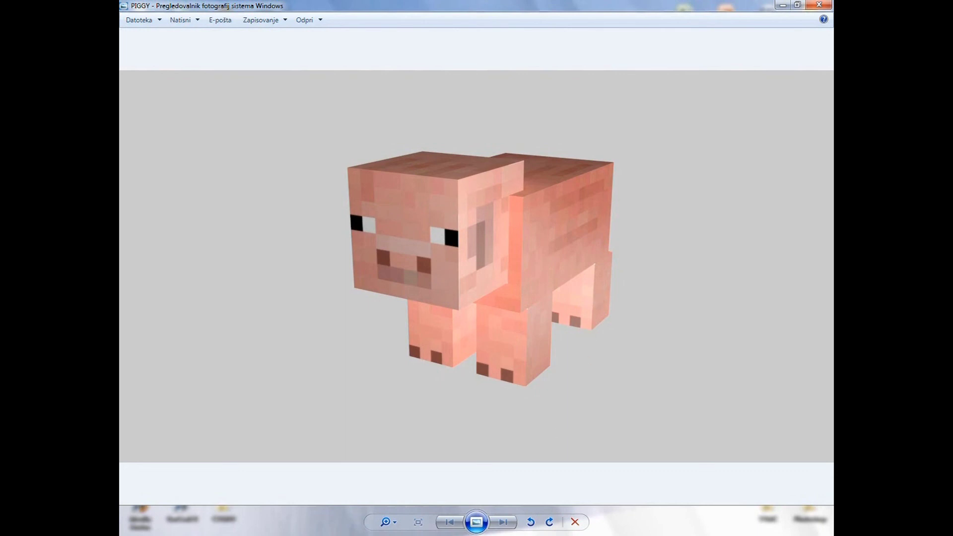
{"action": "left_click", "coordinate": [396, 368]}
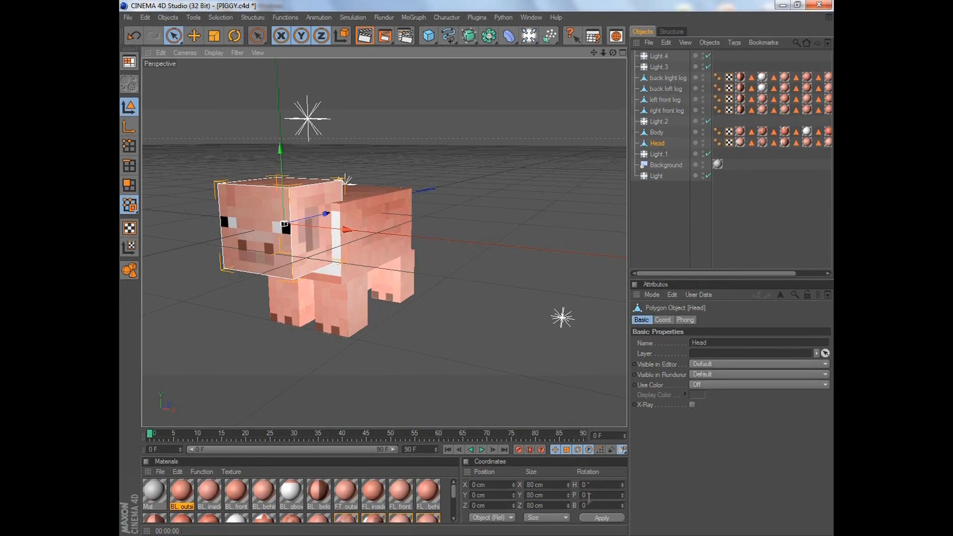
{"action": "mouse_move", "coordinate": [514, 535]}
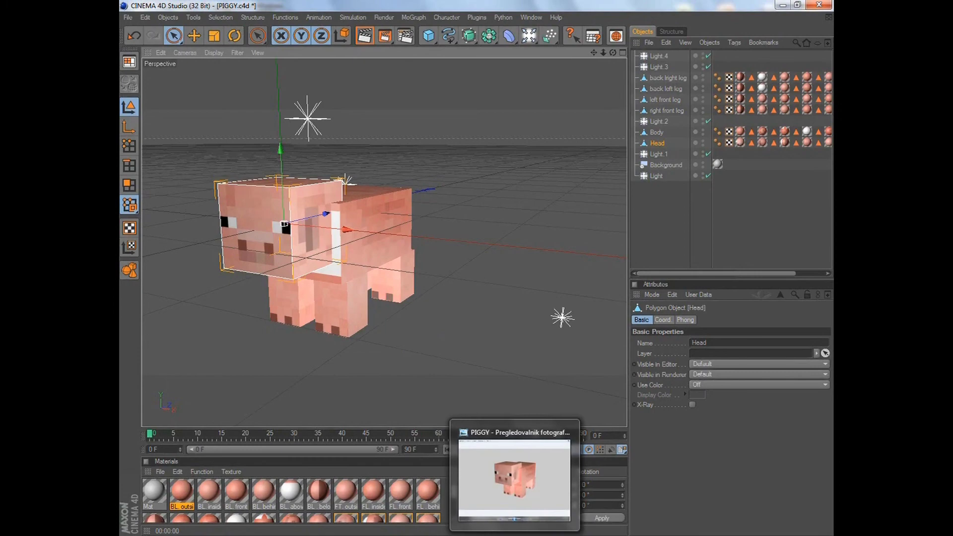